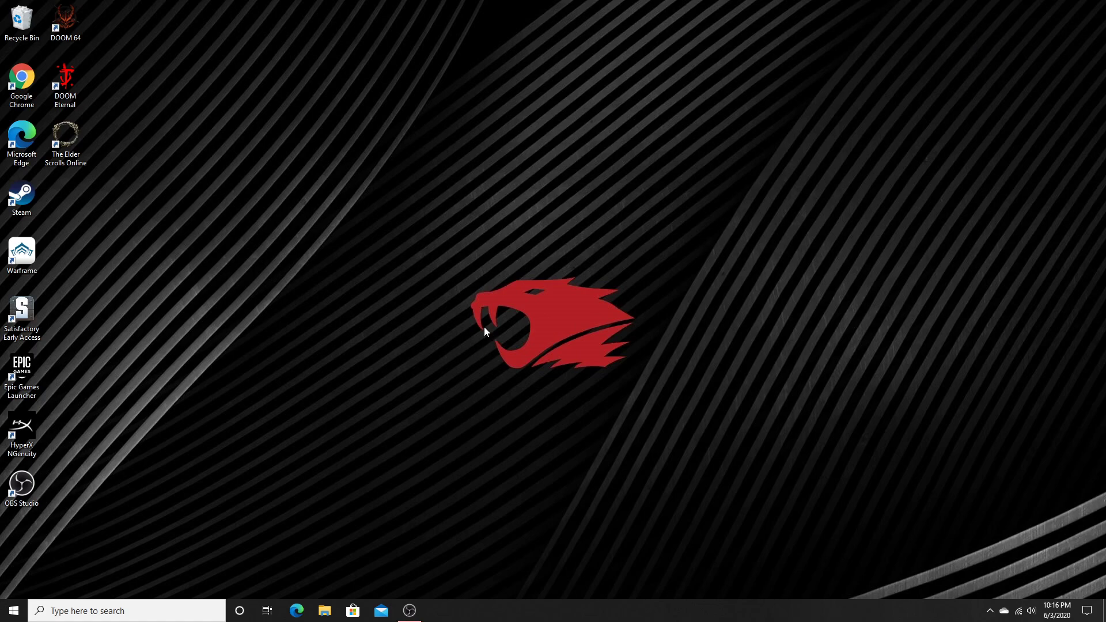
Step: Launch Google Chrome and open Google Drive from the Google apps
double_click(29, 101)
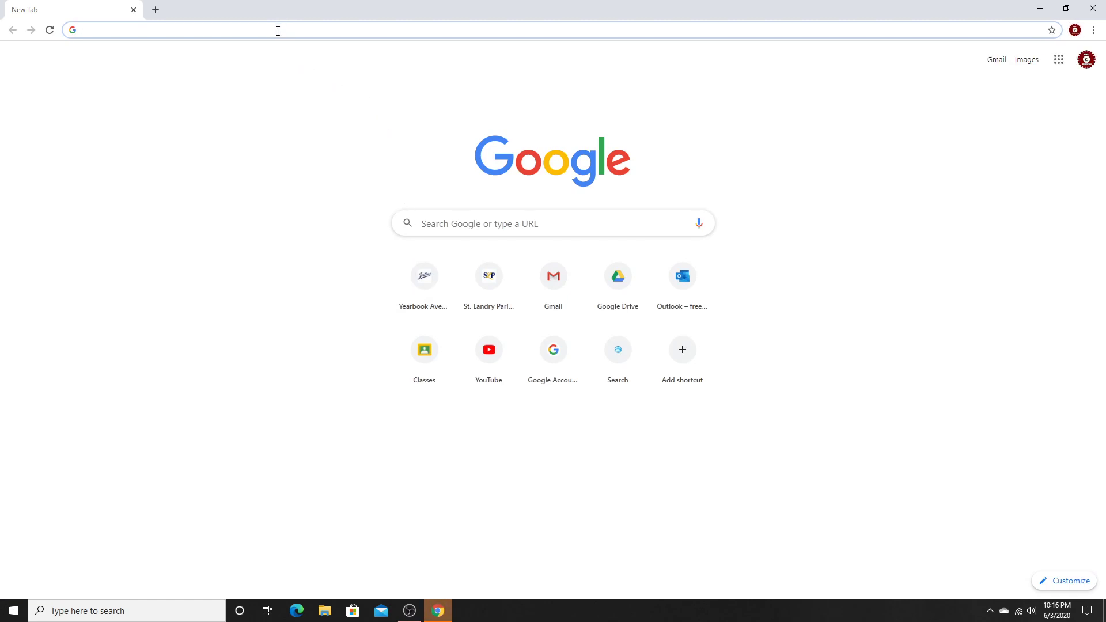
left_click(1058, 61)
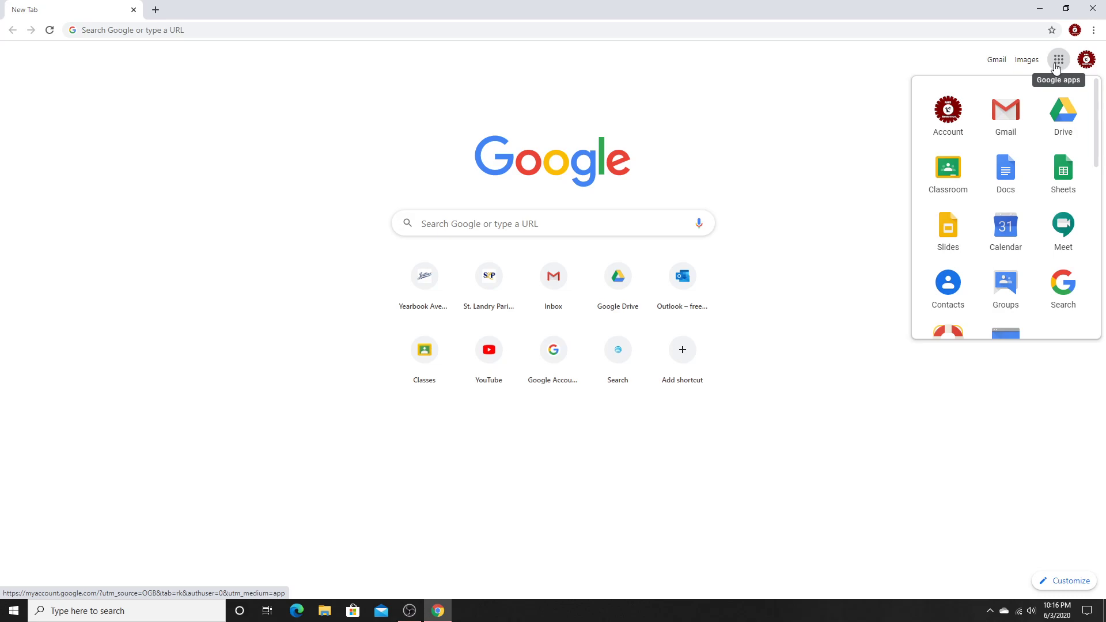
left_click(1059, 120)
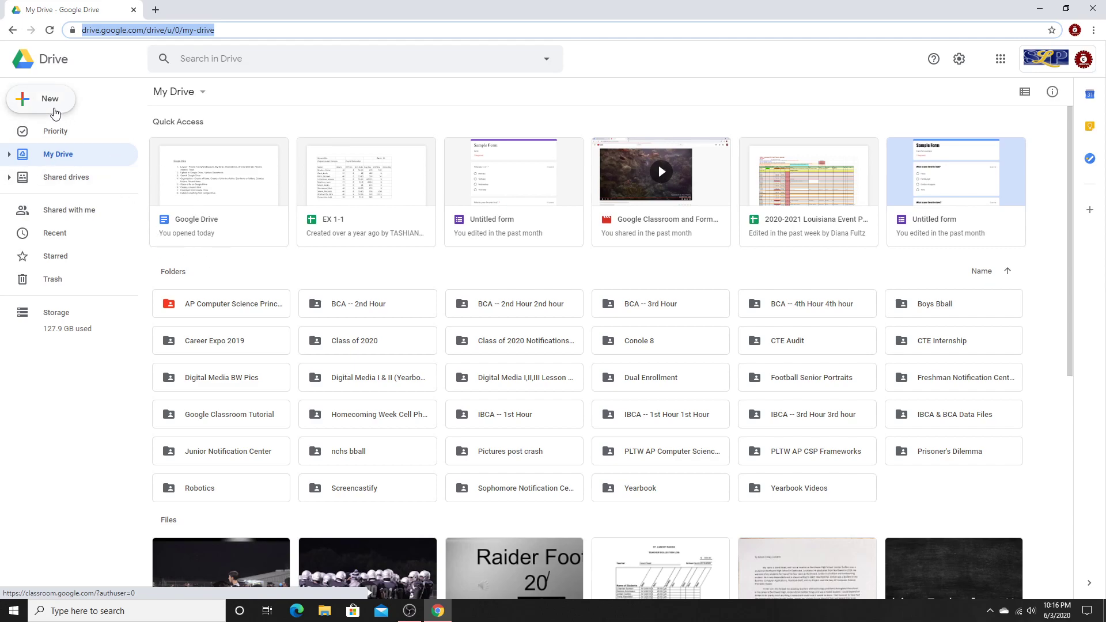
Step: Look over the options for creating new items and view the Priority page
left_click(55, 113)
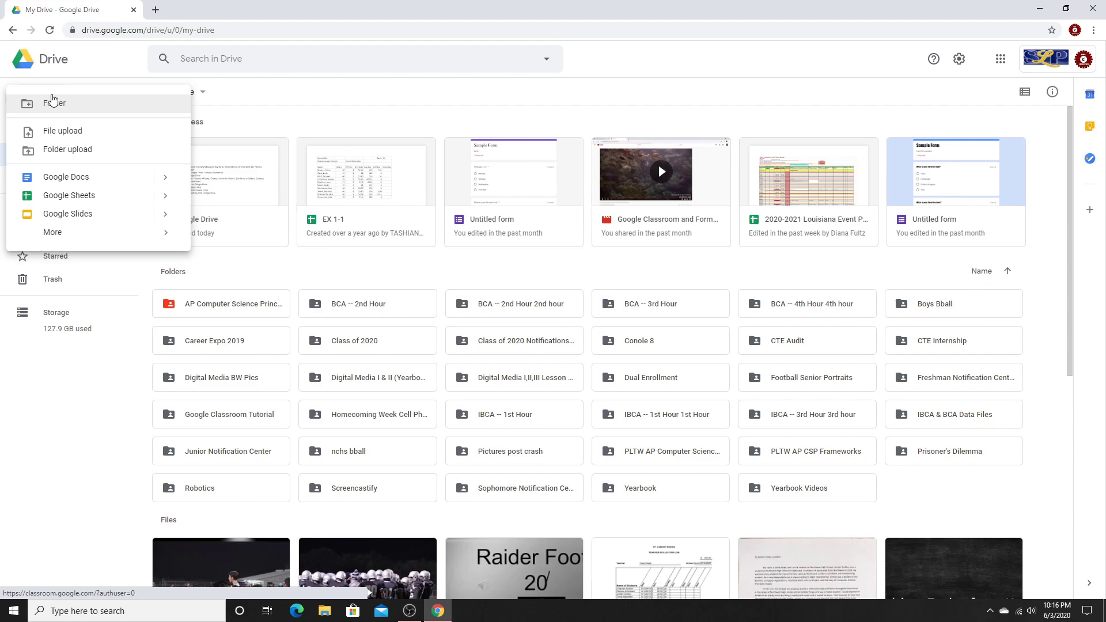
left_click(65, 85)
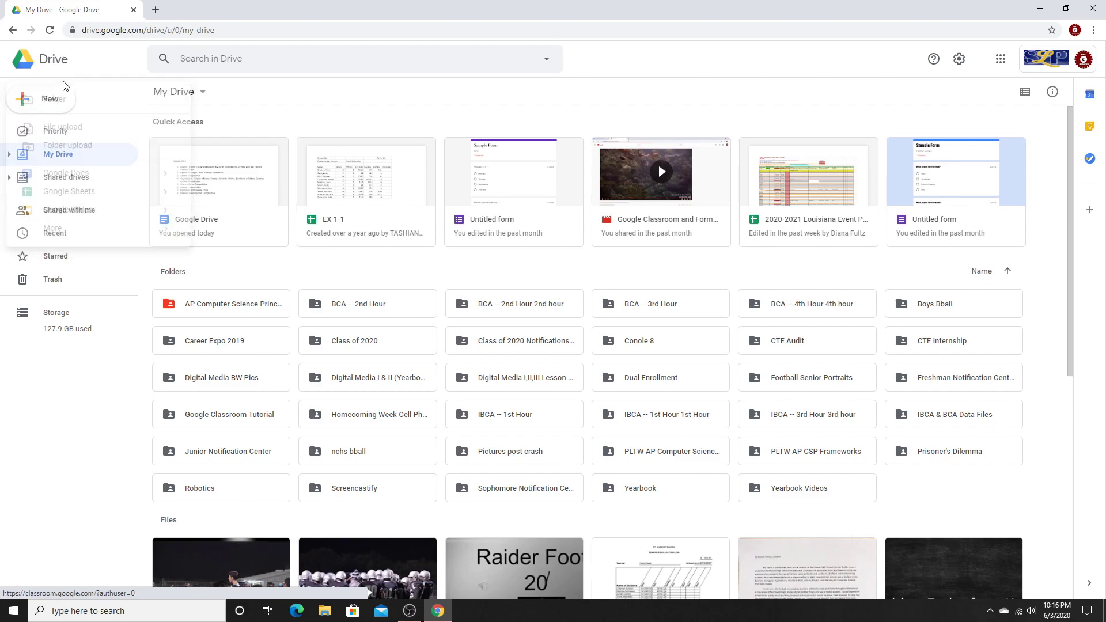
left_click(61, 132)
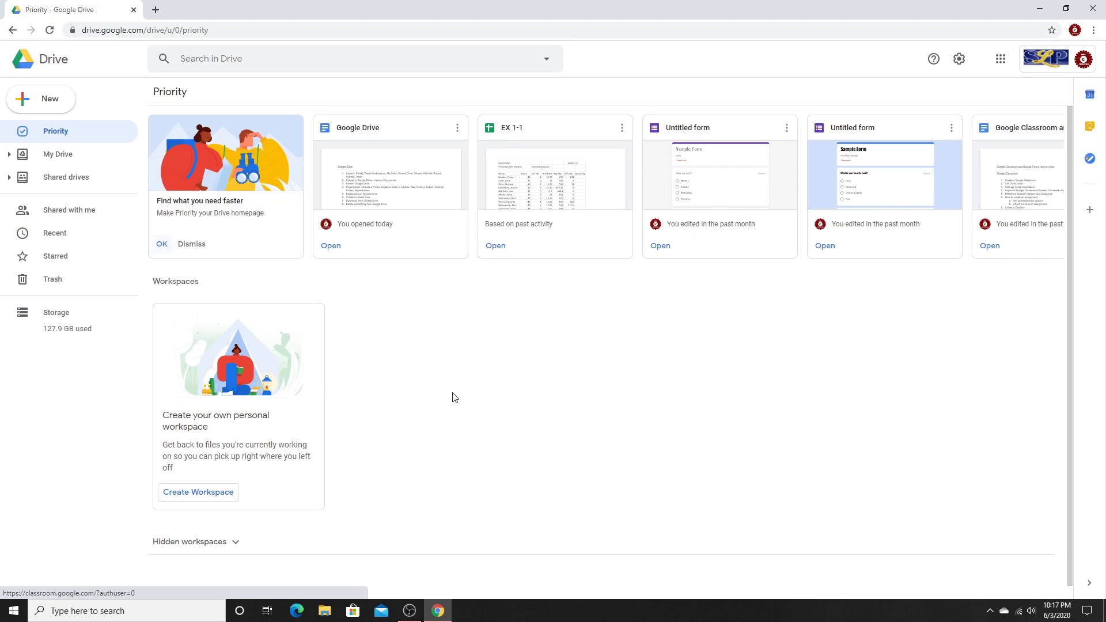
Step: Look through the folders and first files in My Drive
left_click(77, 157)
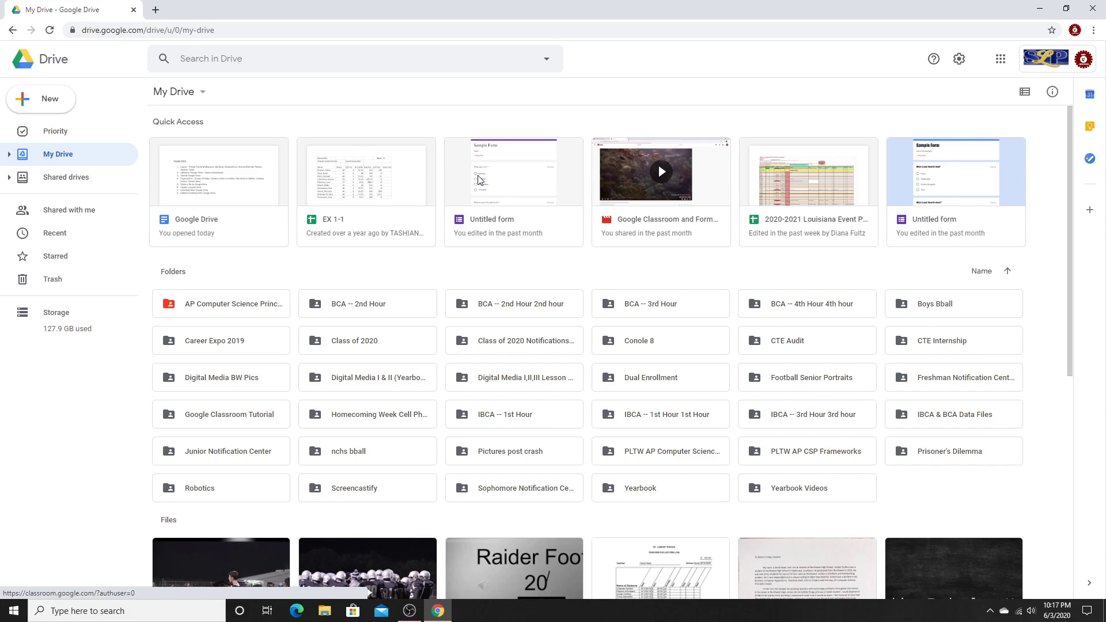
scroll(482, 207, "down", 1)
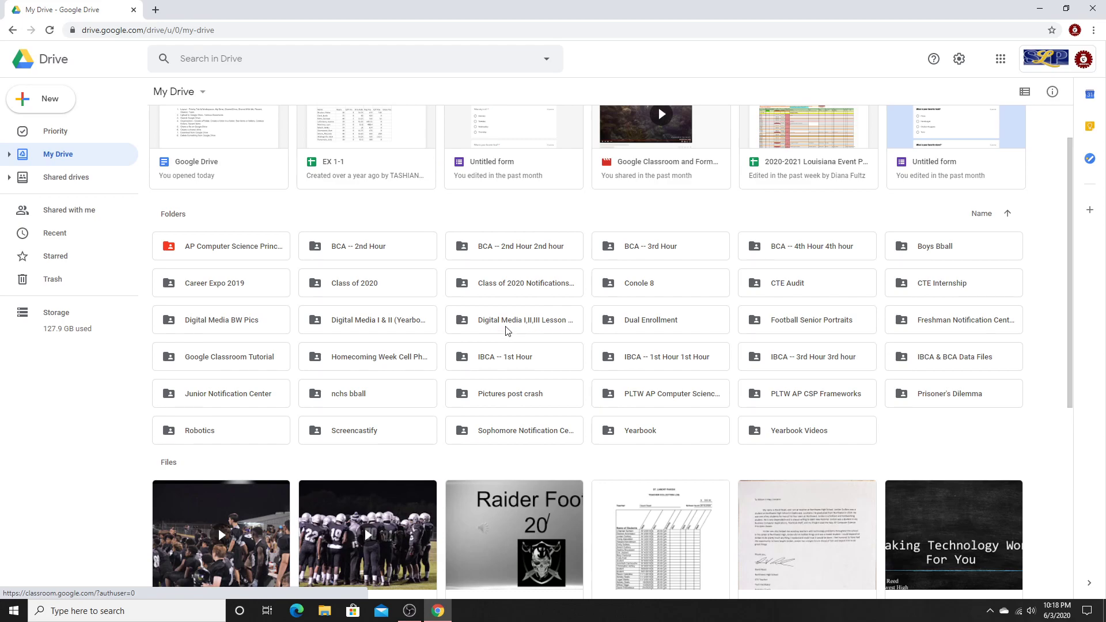
scroll(507, 329, "down", 1)
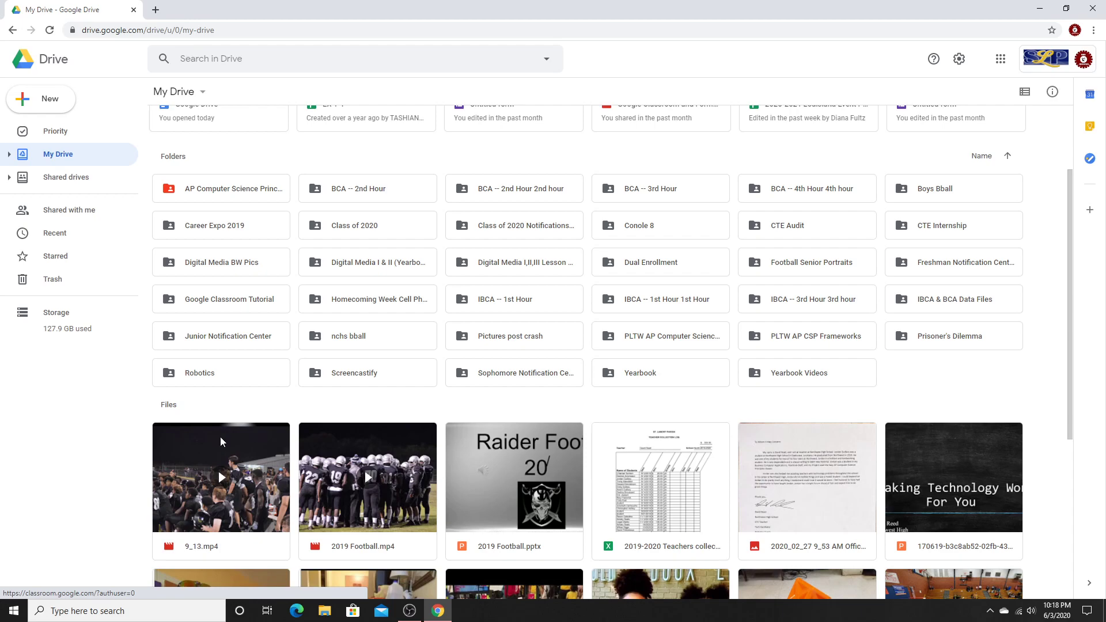
Step: View the shared drives and open the 2019-20 NHS Faculty and Staff drive
left_click(75, 178)
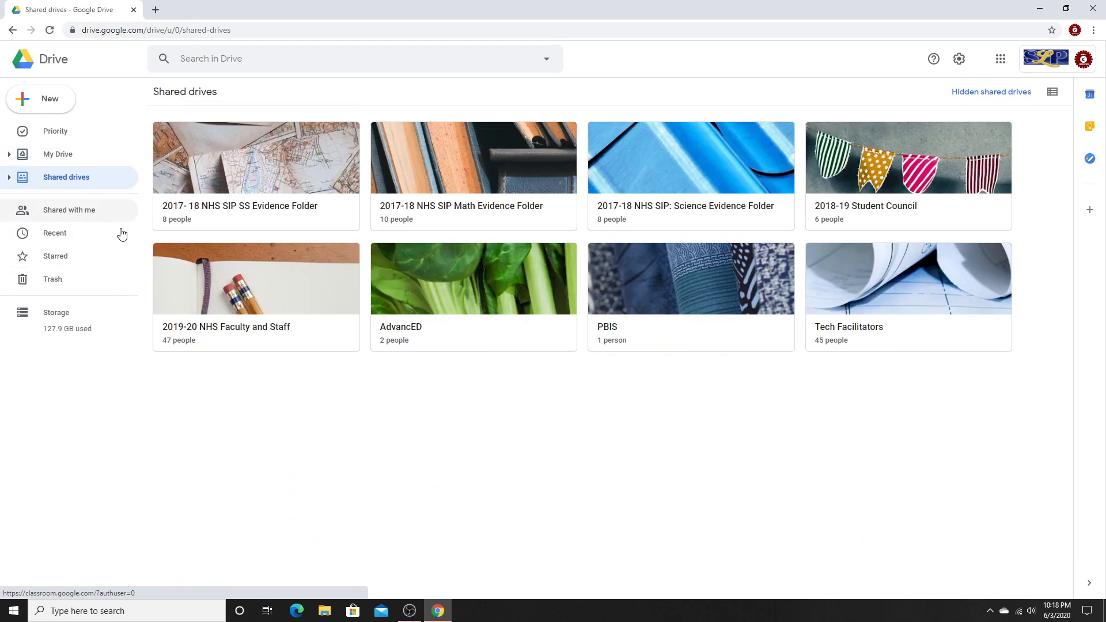
left_click(246, 329)
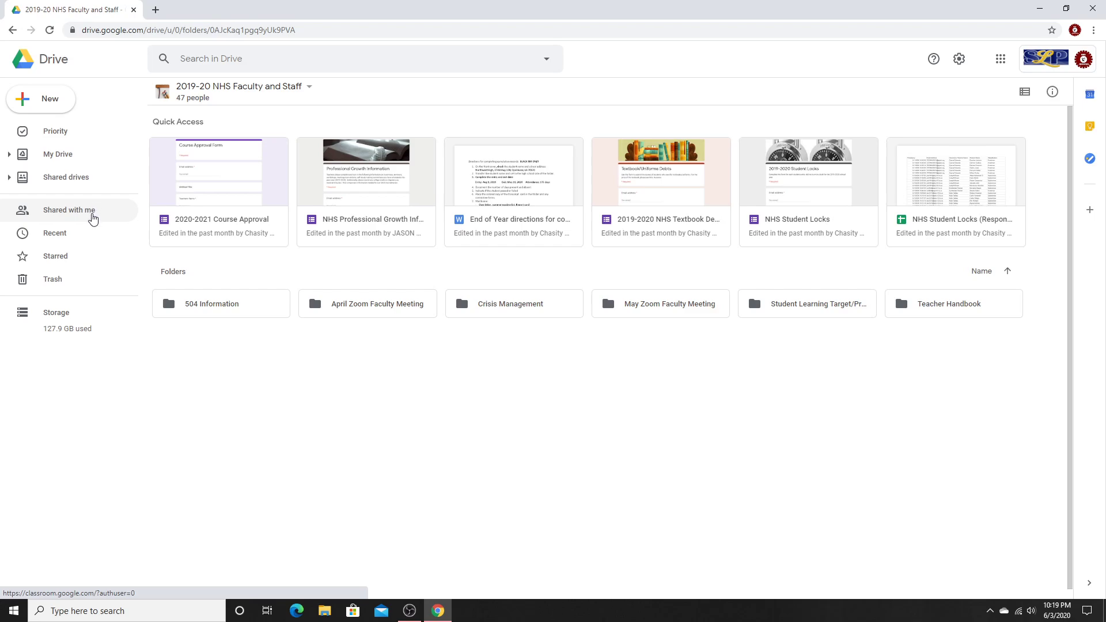
Step: Browse the items under Shared with me and select the DMR3223 folder
left_click(91, 213)
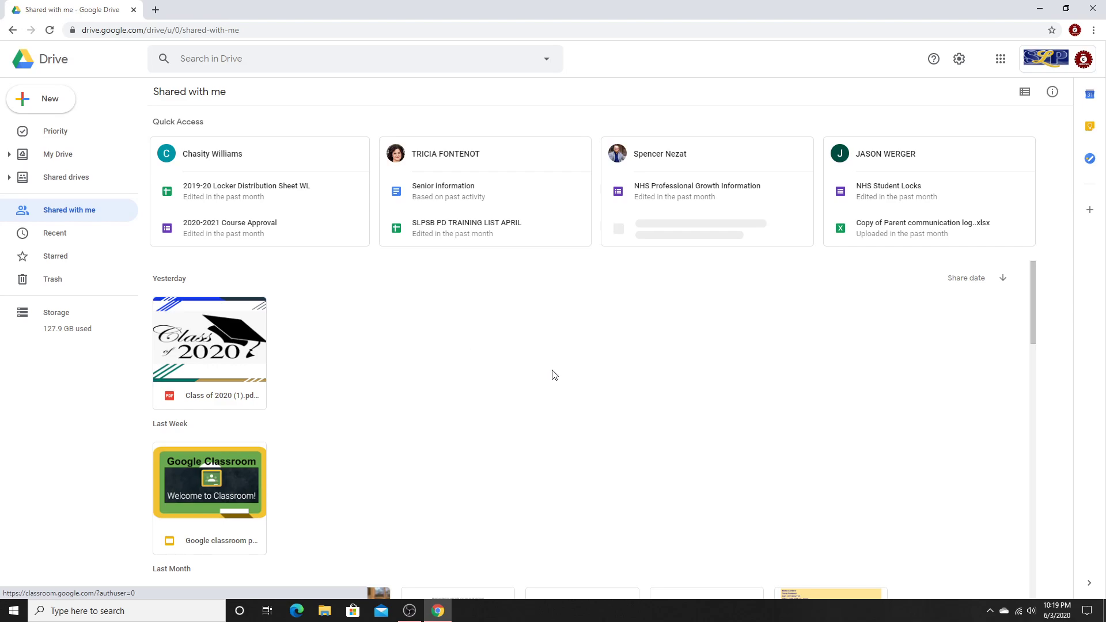
scroll(583, 380, "down", 3)
scroll(583, 381, "down", 1)
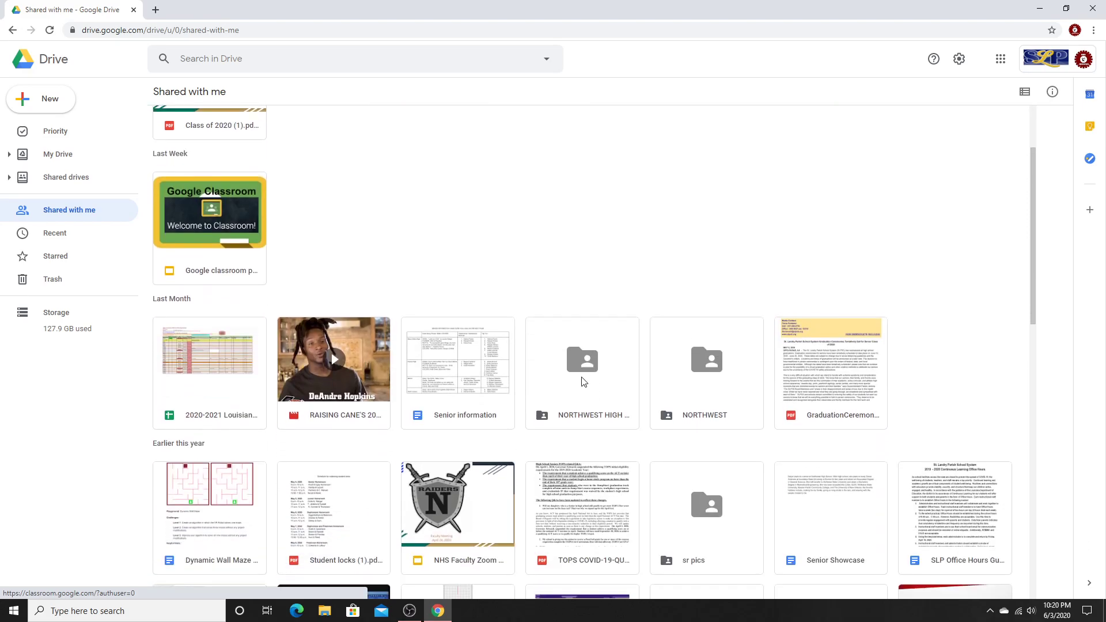
scroll(582, 381, "down", 3)
scroll(580, 380, "down", 5)
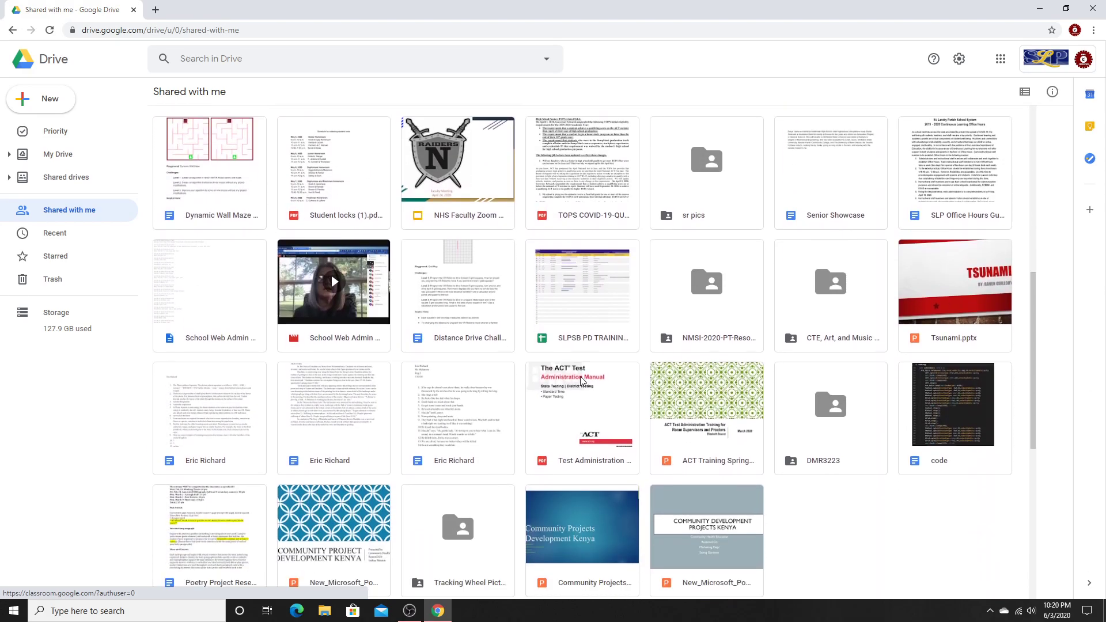
scroll(579, 376, "down", 3)
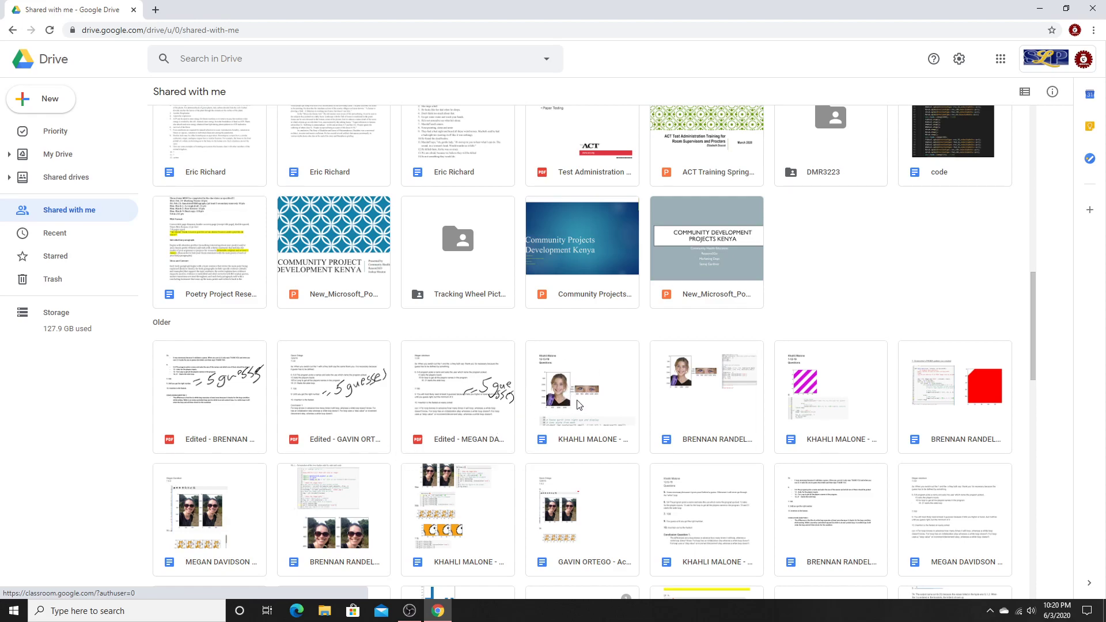
scroll(857, 337, "up", 1)
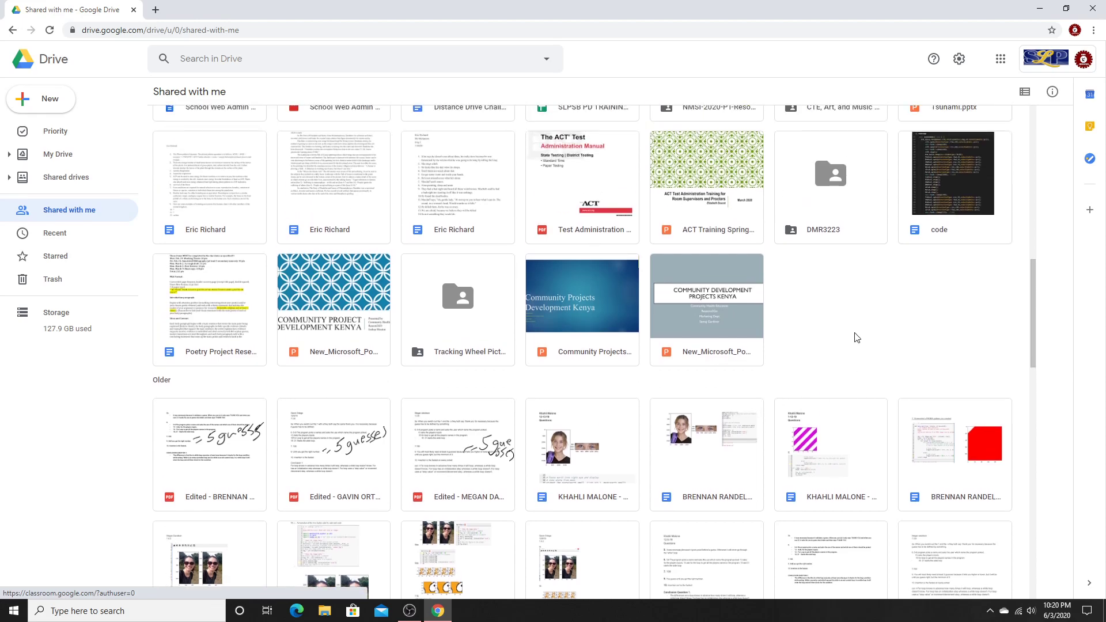
scroll(856, 337, "up", 1)
left_click(836, 272)
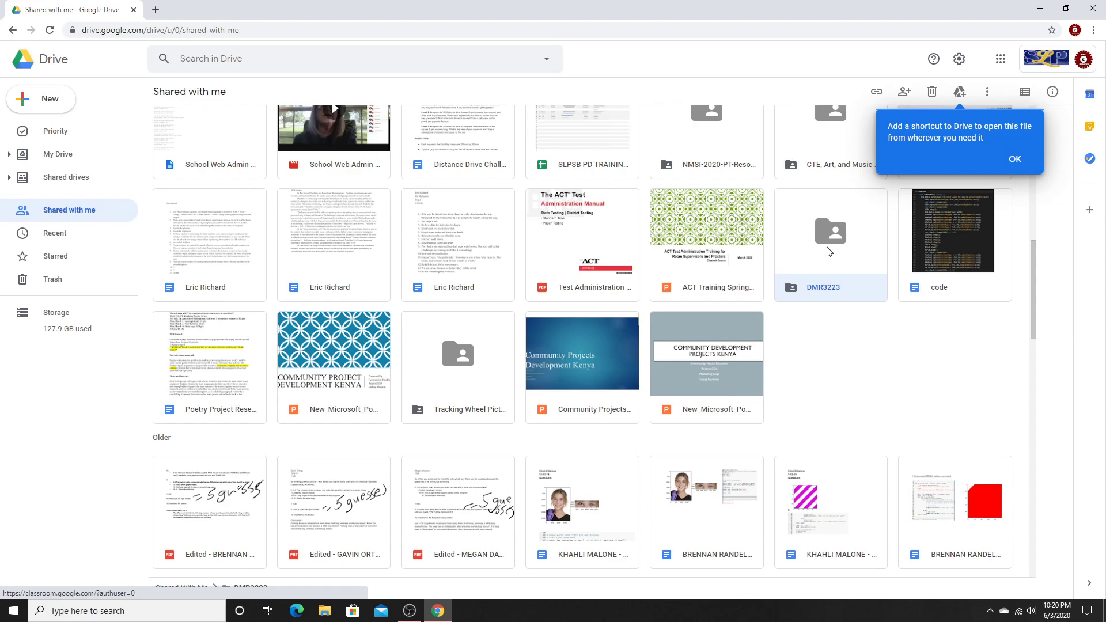
Step: View the recently used files and the starred items
left_click(102, 233)
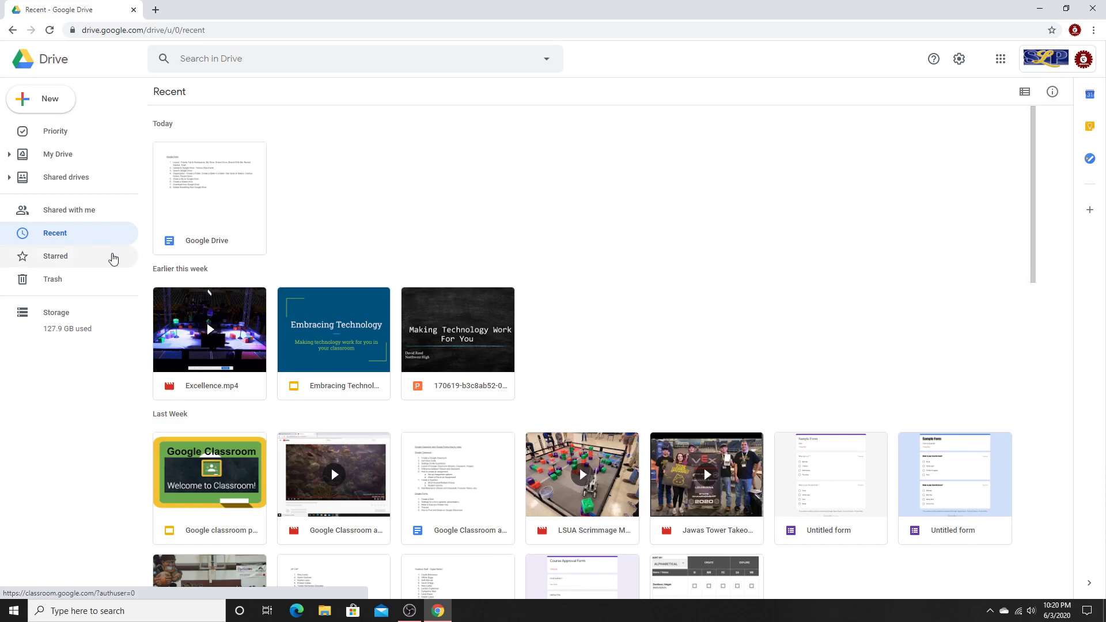
left_click(63, 259)
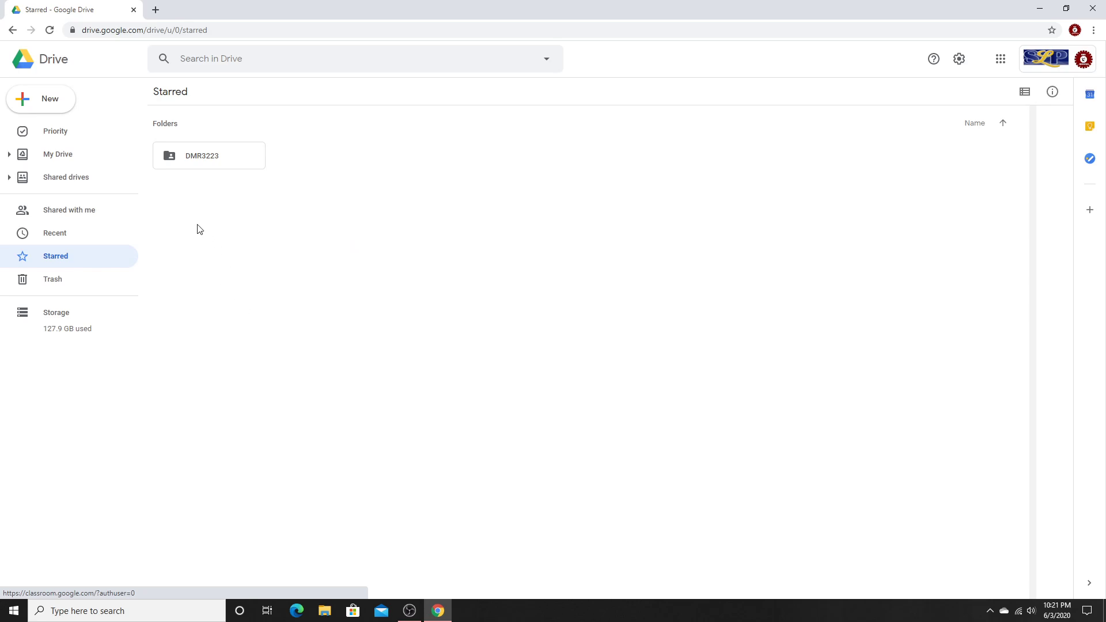
Step: Scan the full list of folders and files in My Drive and compare it with the starred items
left_click(71, 161)
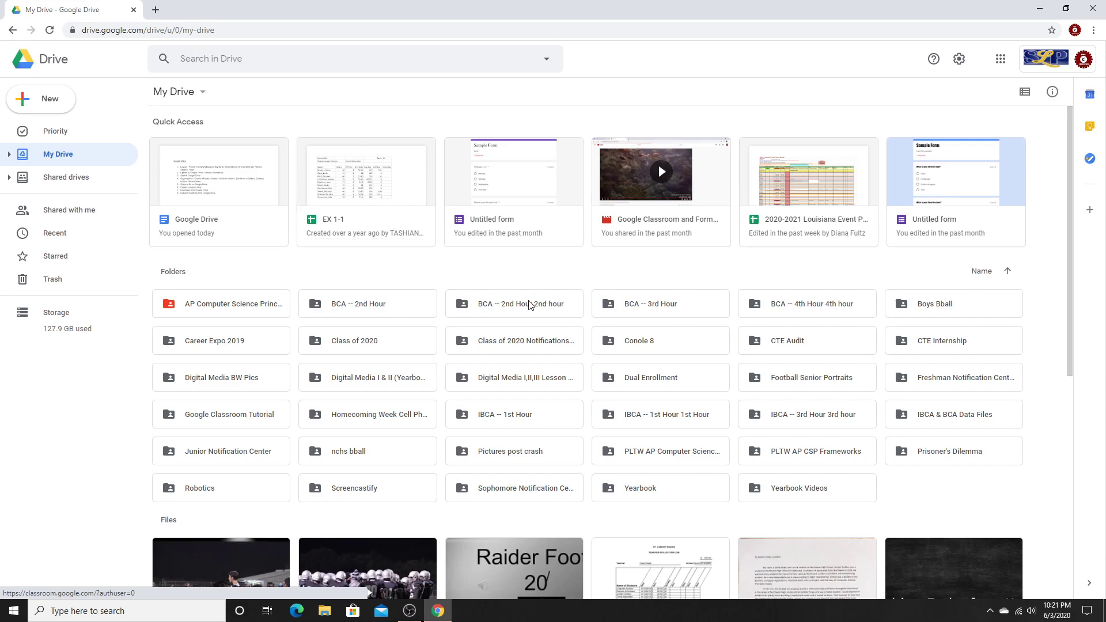
scroll(530, 295, "down", 2)
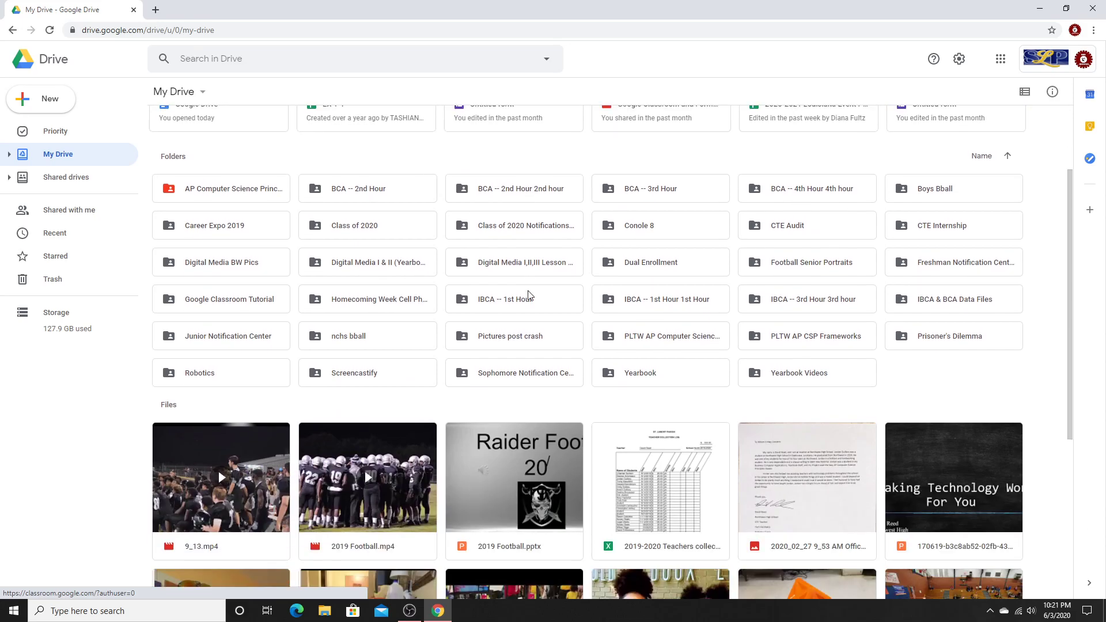
scroll(528, 295, "down", 10)
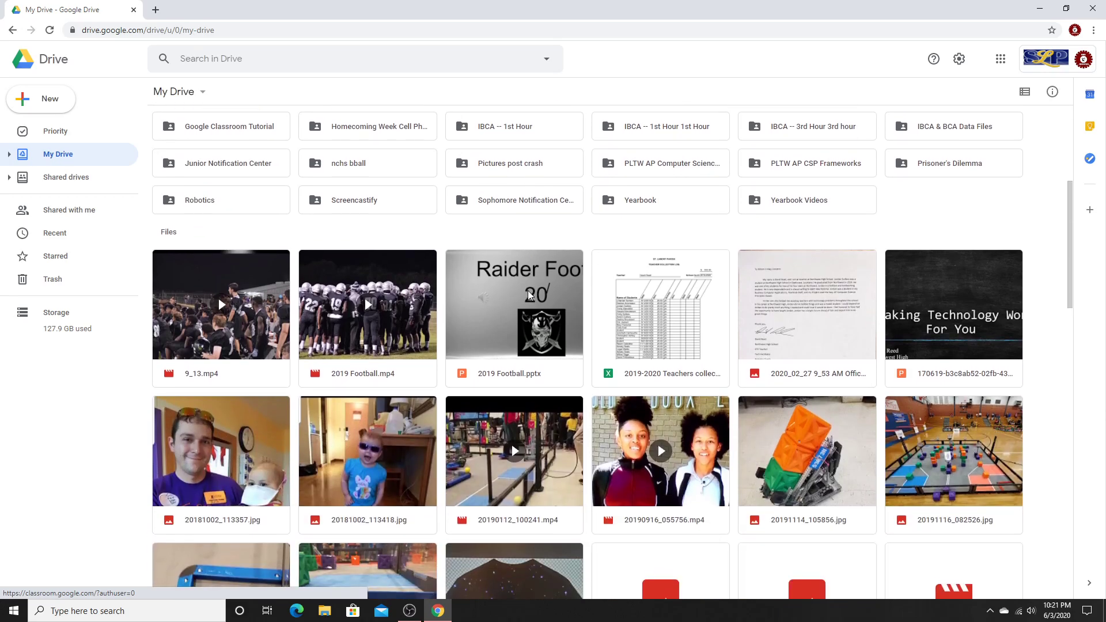
scroll(530, 294, "down", 12)
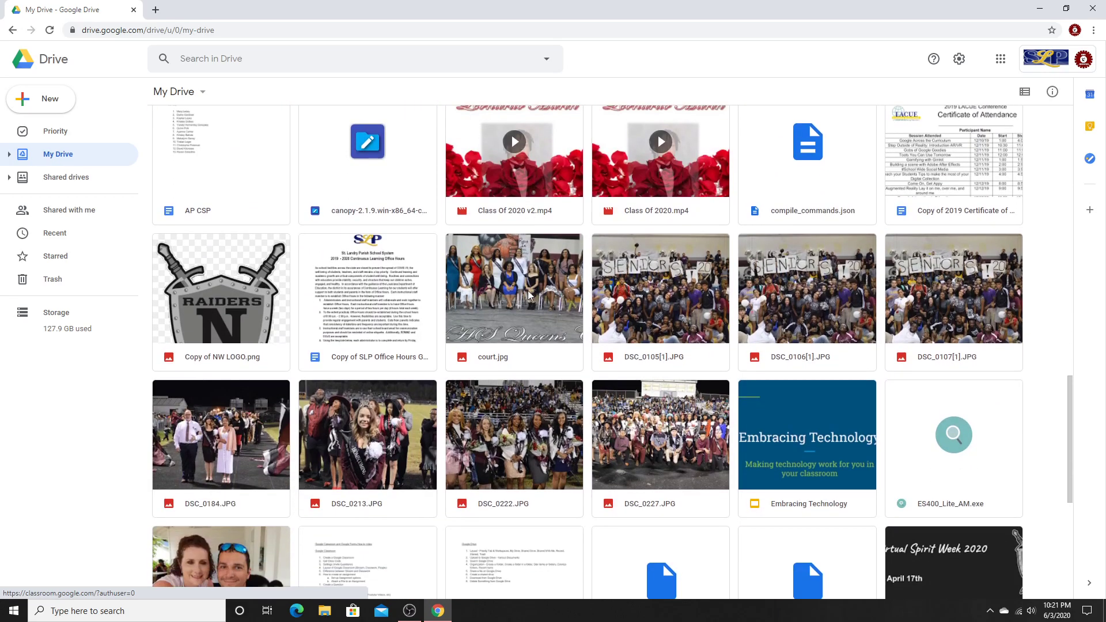
scroll(529, 295, "up", 20)
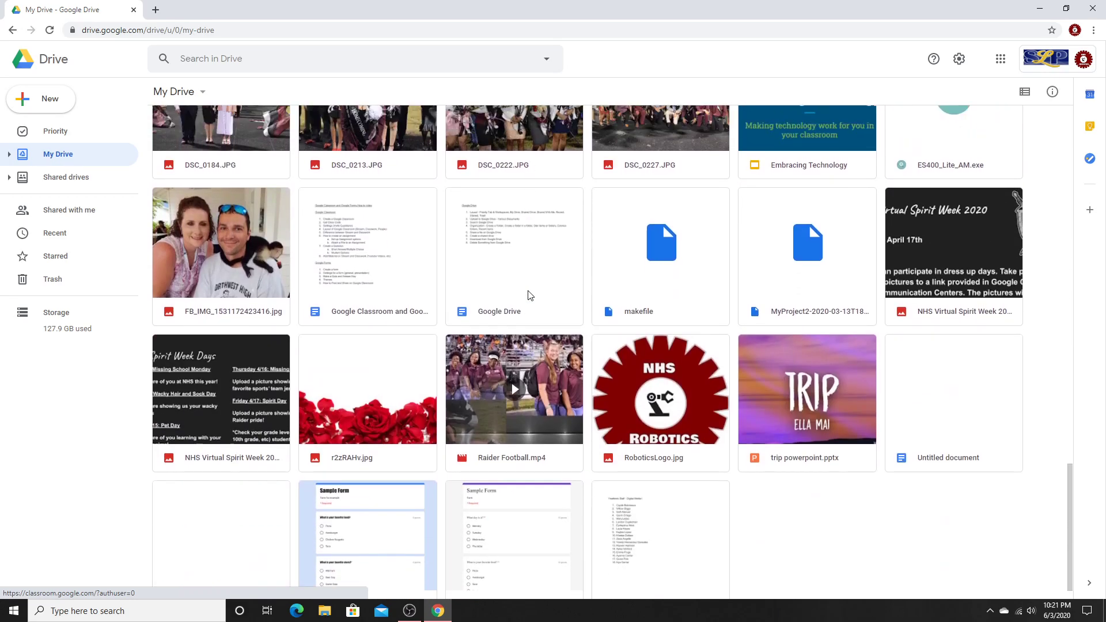
scroll(529, 295, "up", 1)
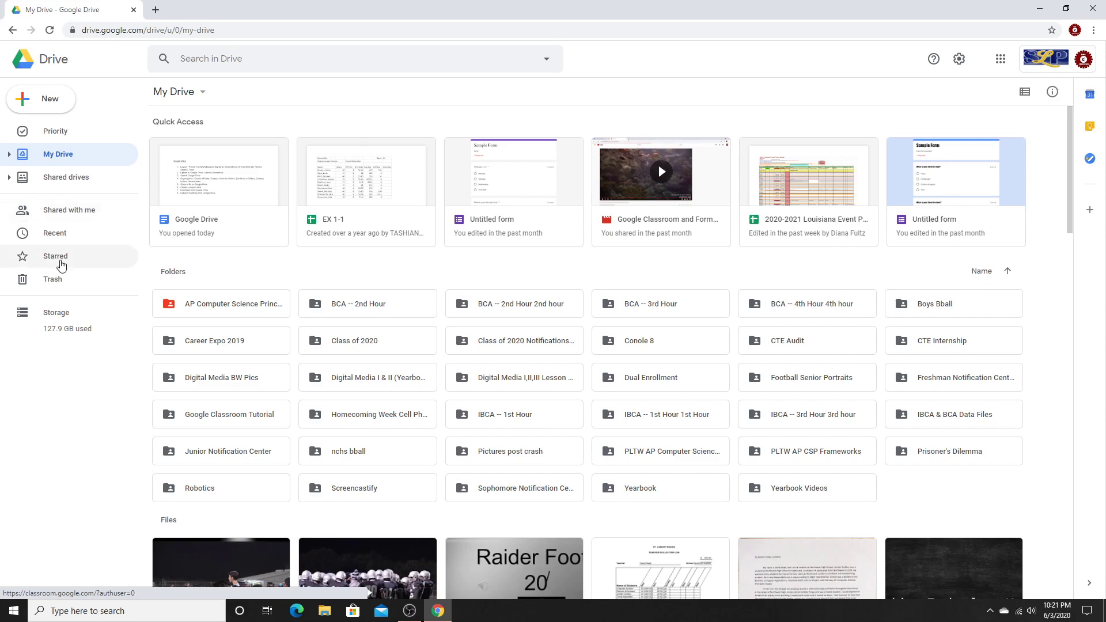
left_click(59, 256)
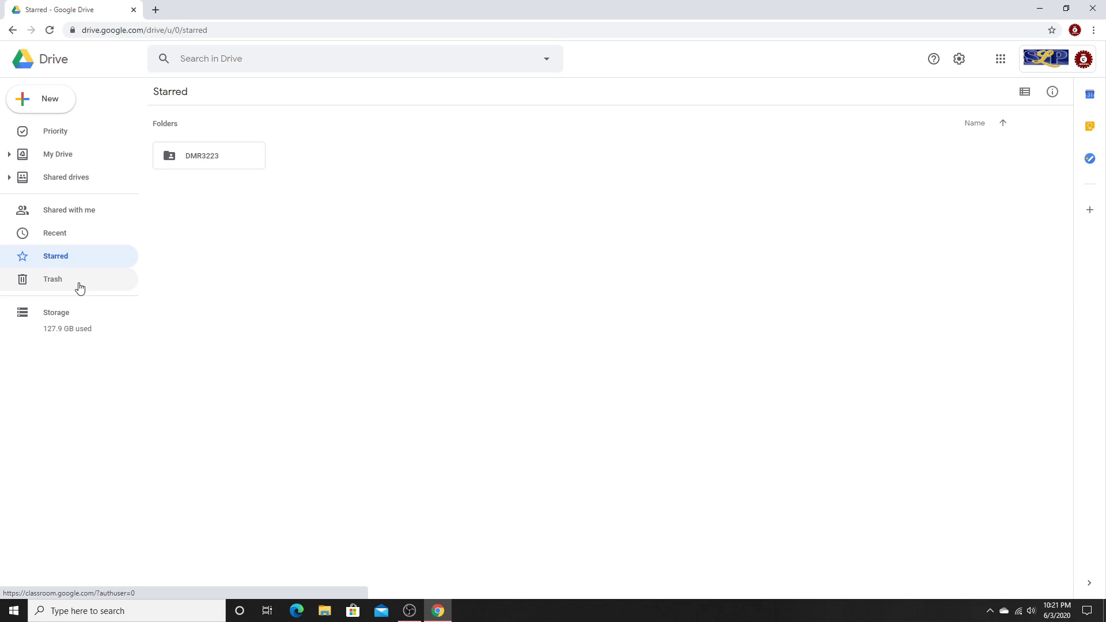
left_click(63, 161)
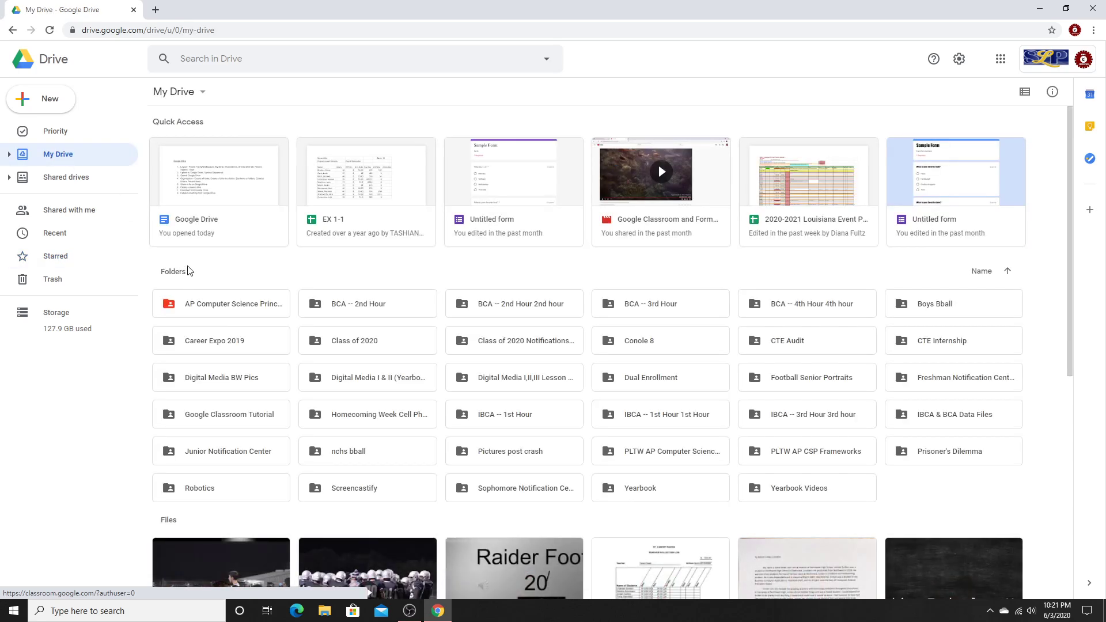
left_click(67, 102)
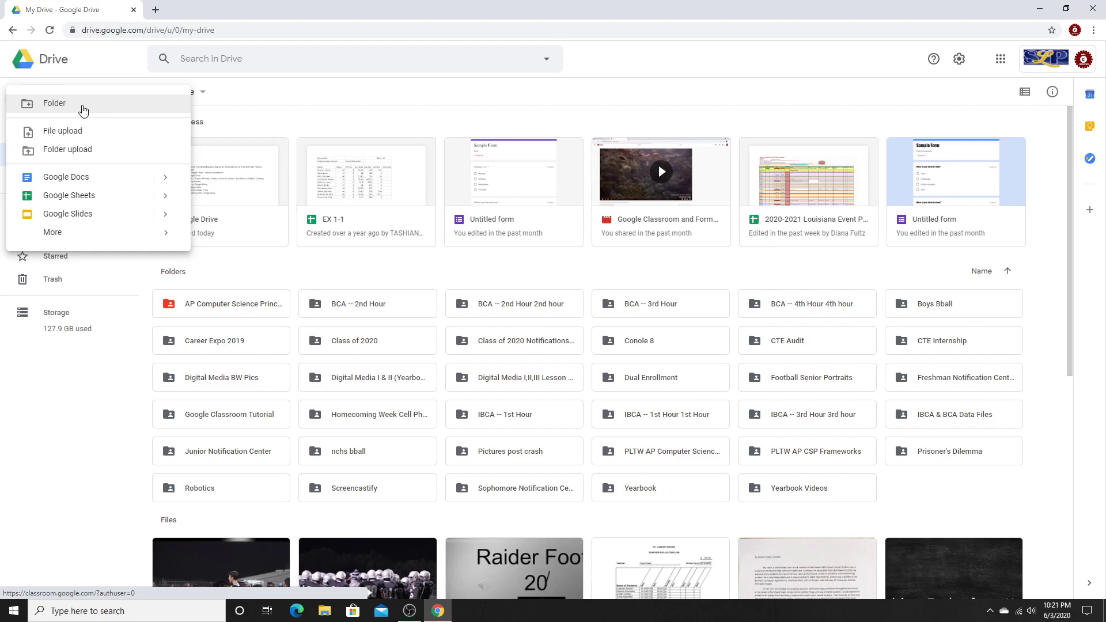
left_click(82, 111)
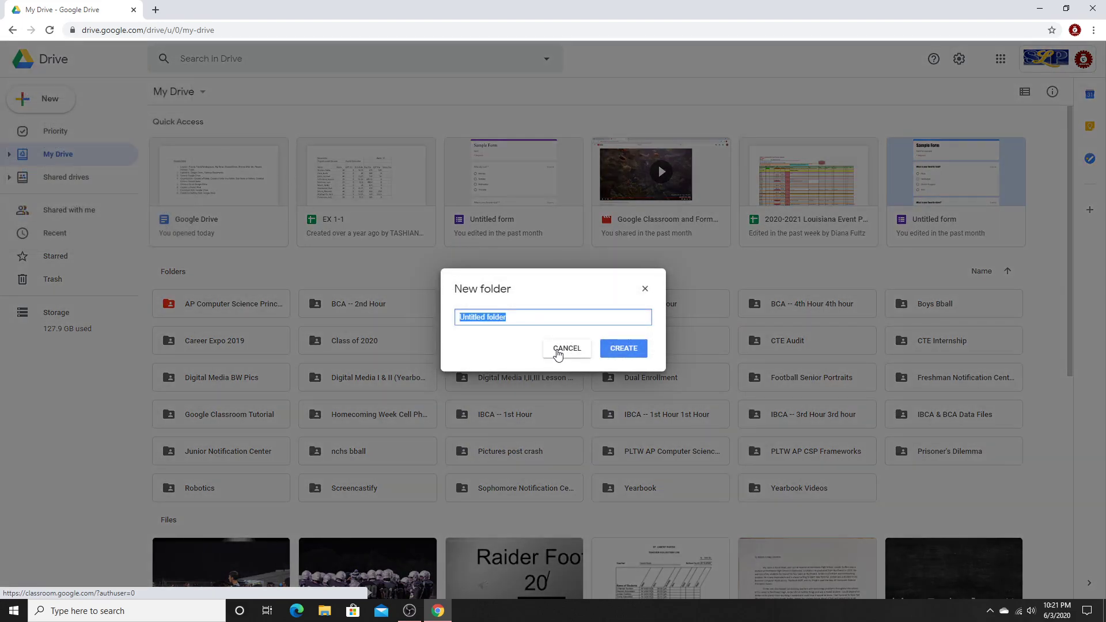
left_click(557, 350)
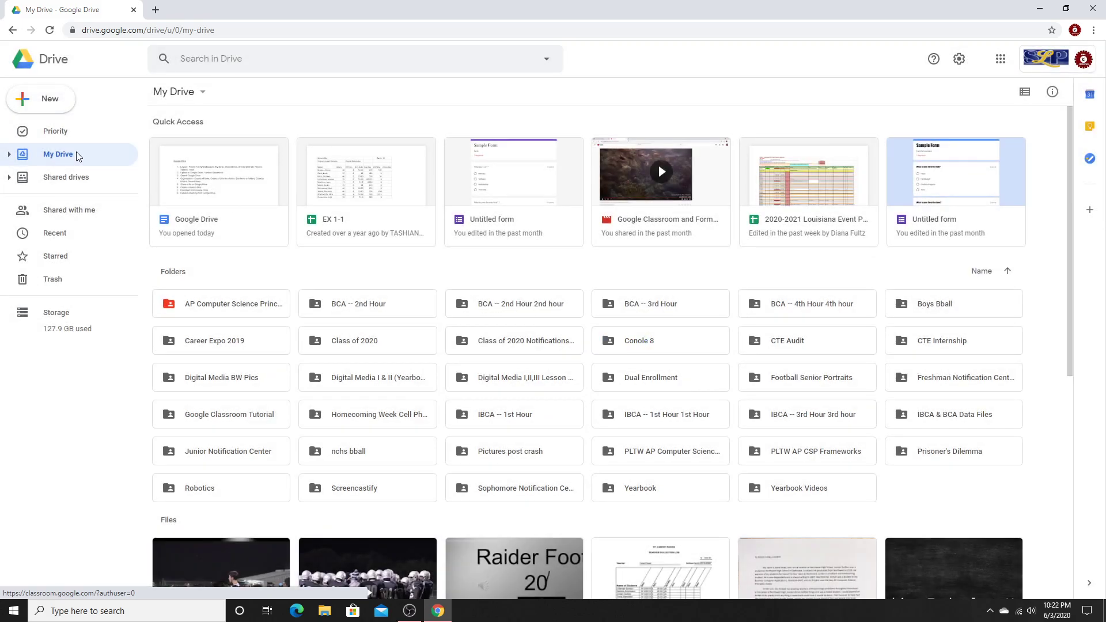
Step: Upload the Elder Scrolls Online 5_25_2020 10_26_00 PM file from the Captures folder to My Drive
left_click(52, 107)
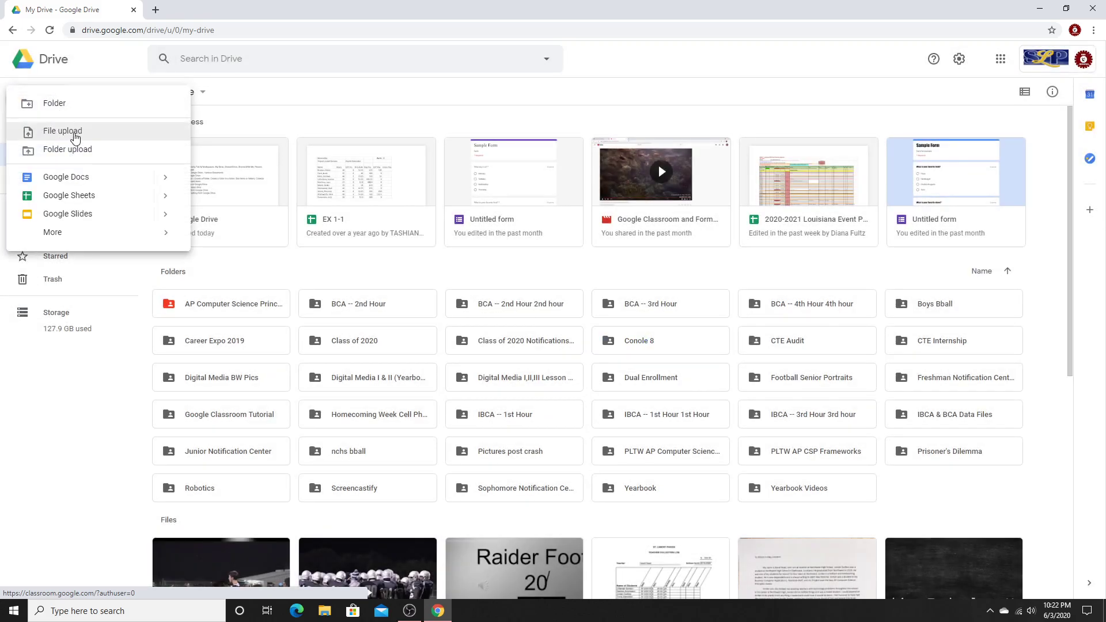
left_click(74, 137)
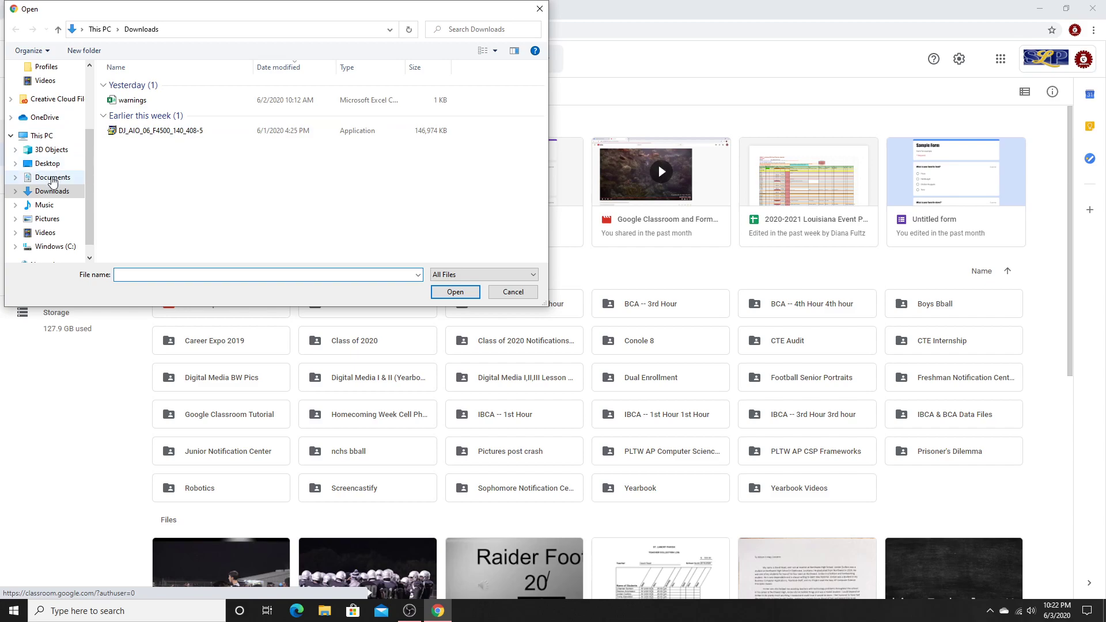
scroll(50, 137, "up", 2)
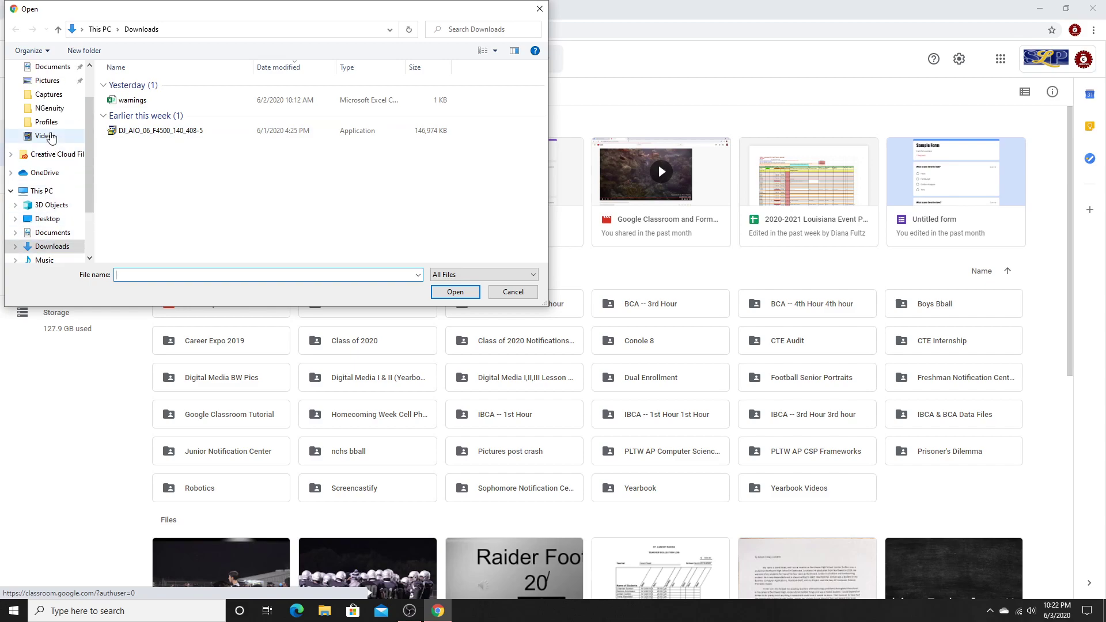
left_click(58, 95)
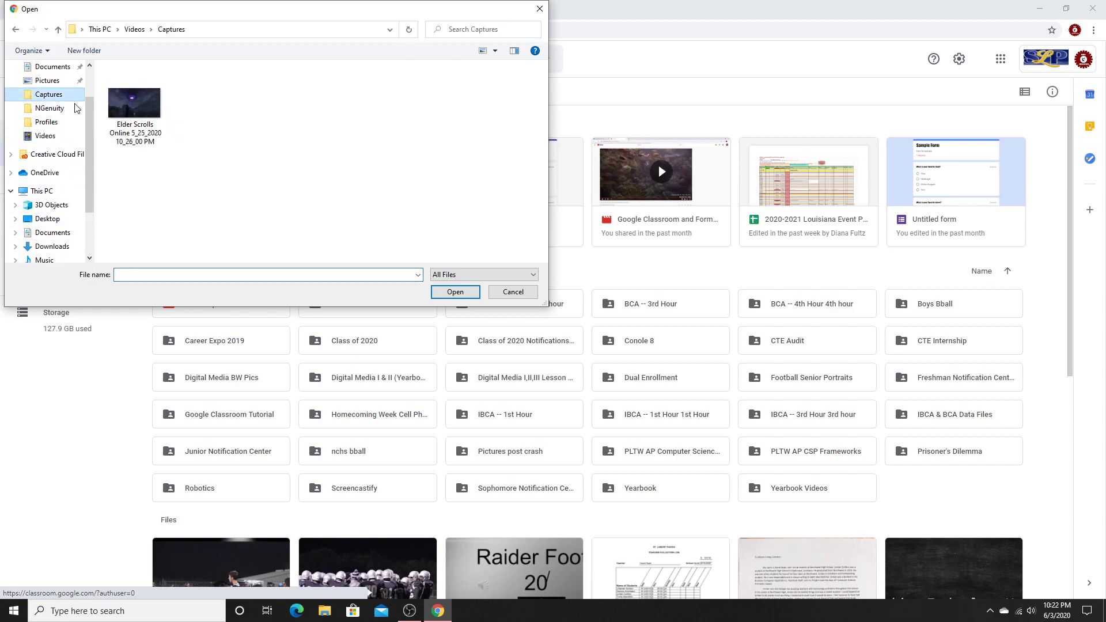
double_click(132, 113)
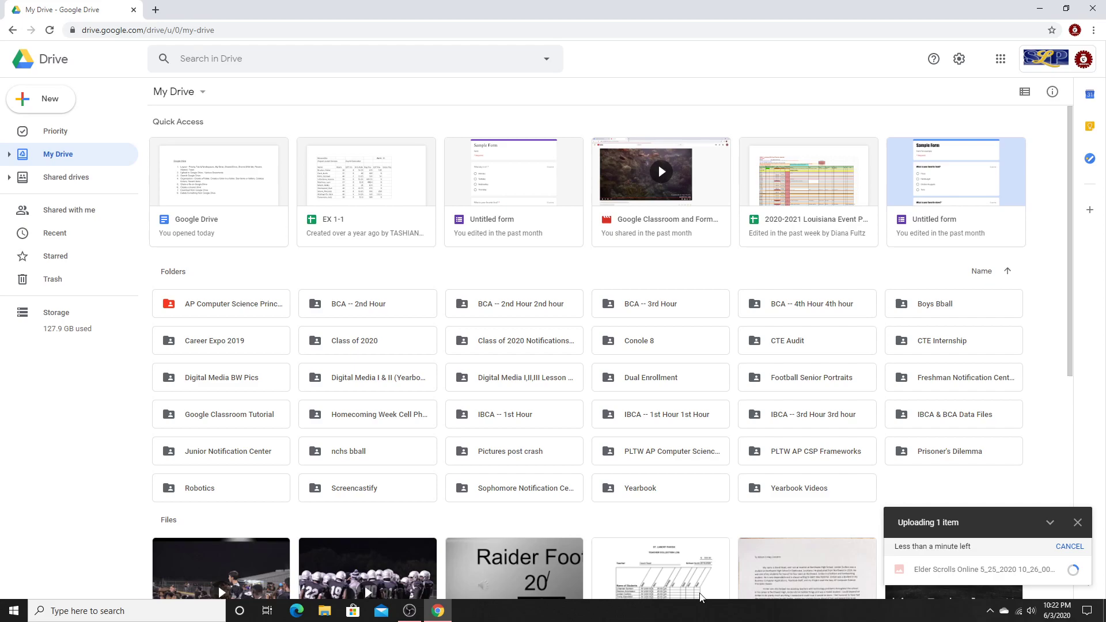
left_click(37, 108)
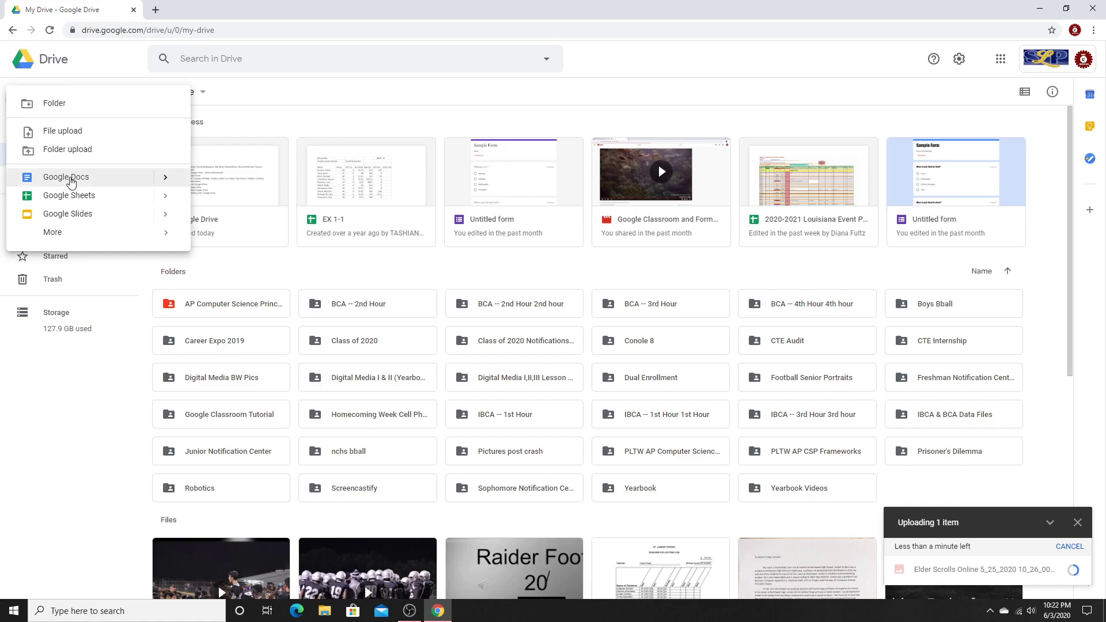
mouse_move(165, 177)
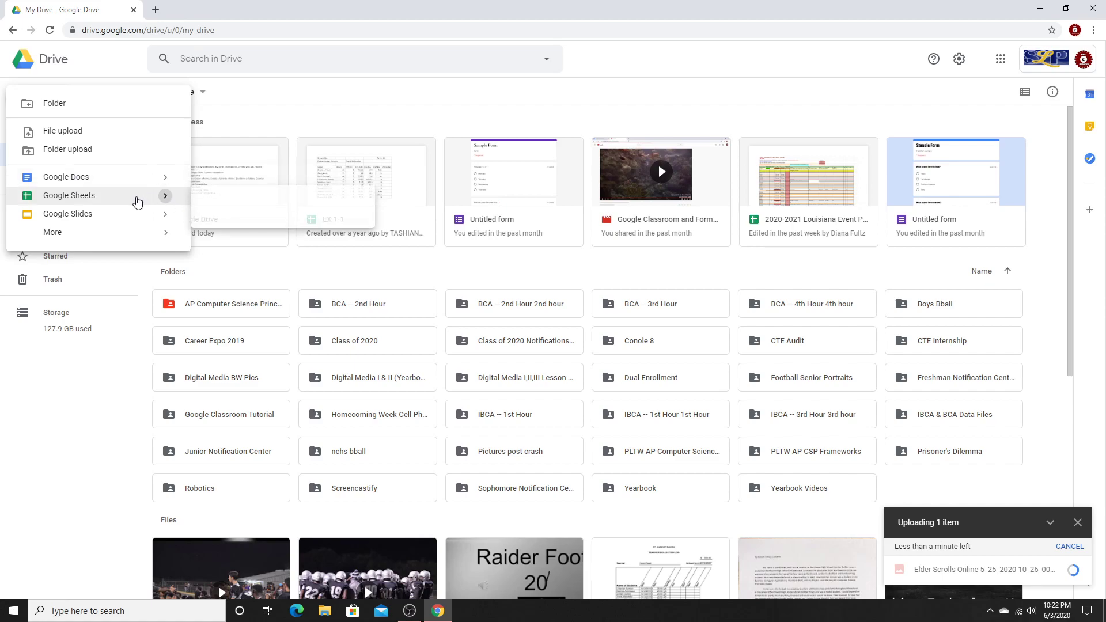
mouse_move(78, 242)
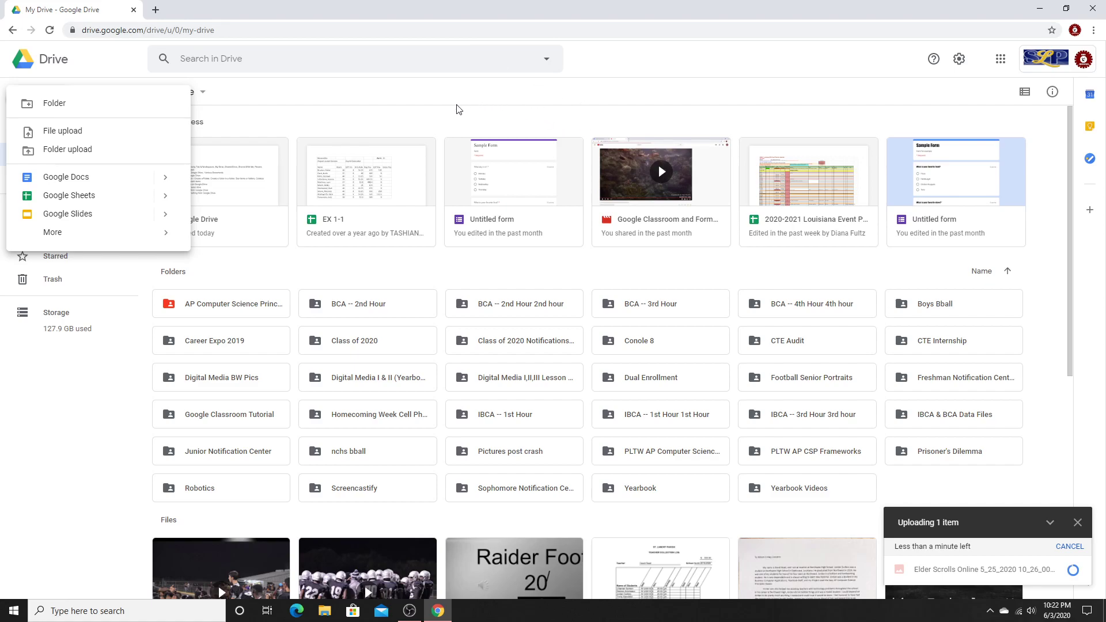
Step: Search Drive for robotics, using the suggested spelling to correct the query
left_click(246, 61)
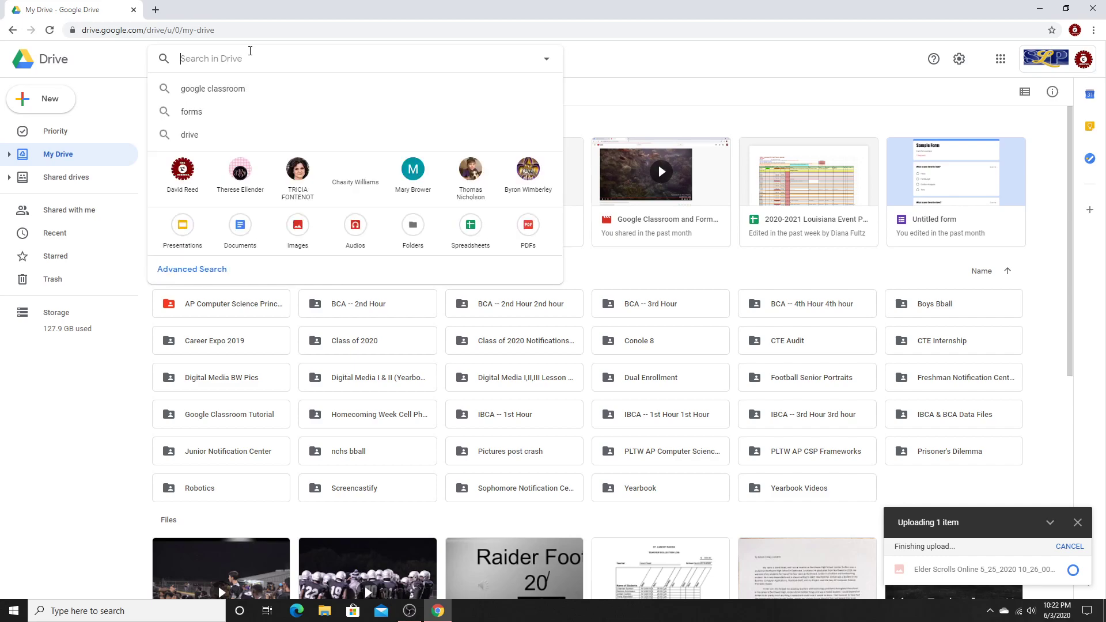
type("robototics")
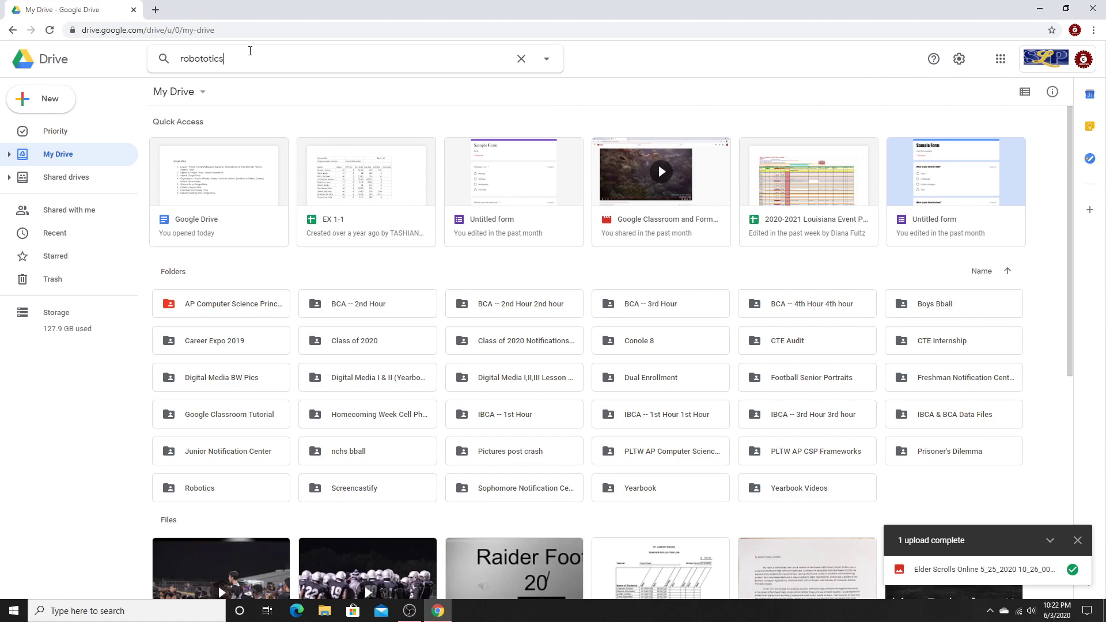
key("Return")
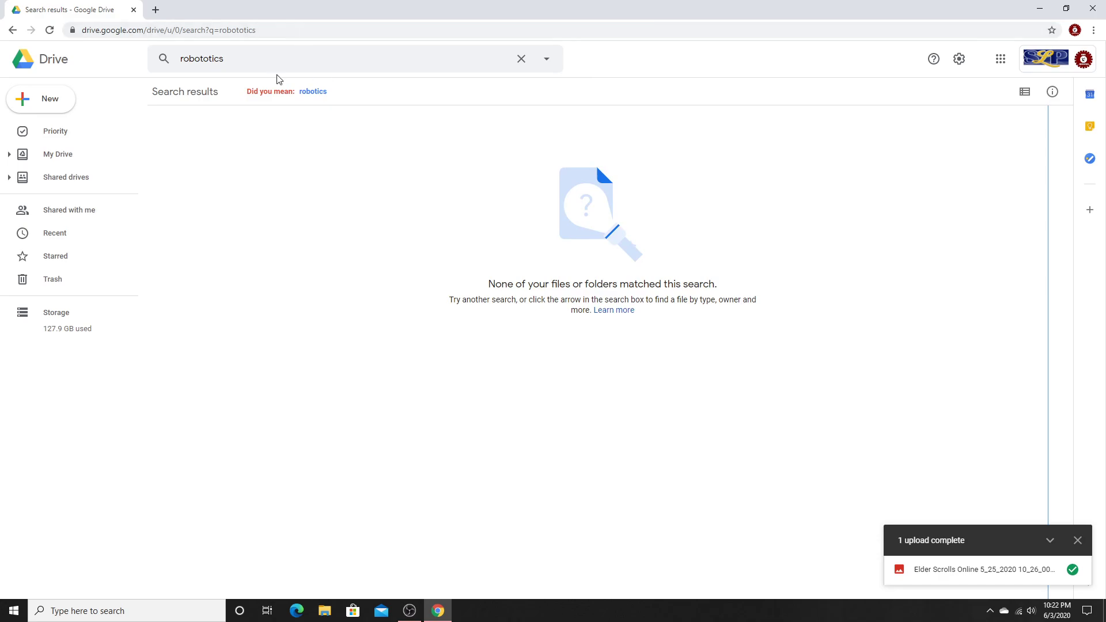
left_click(304, 92)
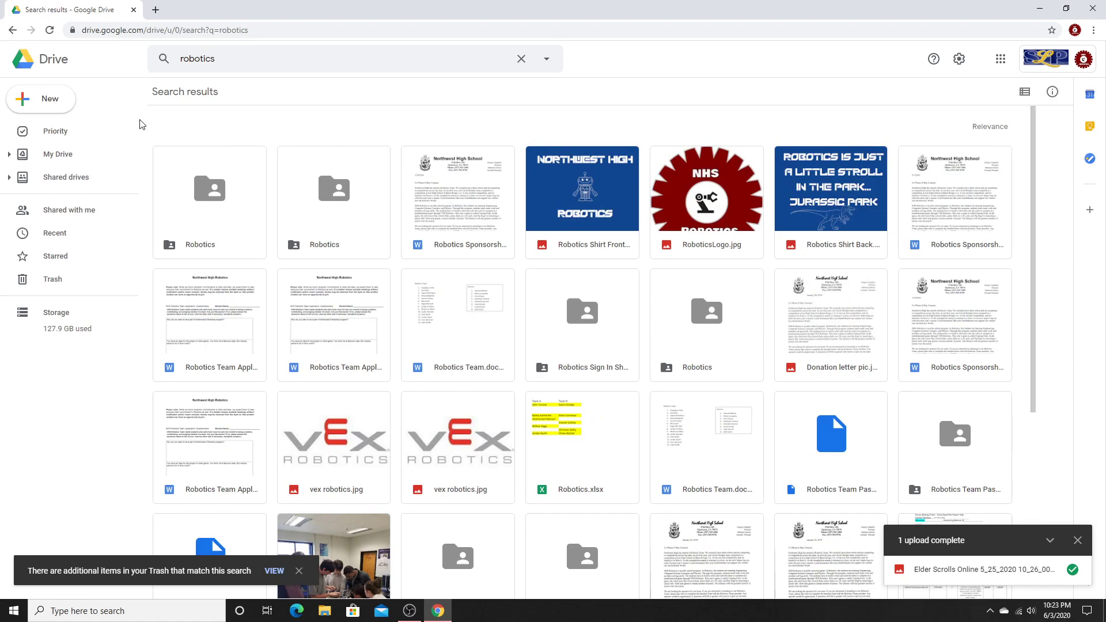
Step: Clear the search query, reload the page and return to My Drive
left_click_drag(240, 61, 164, 62)
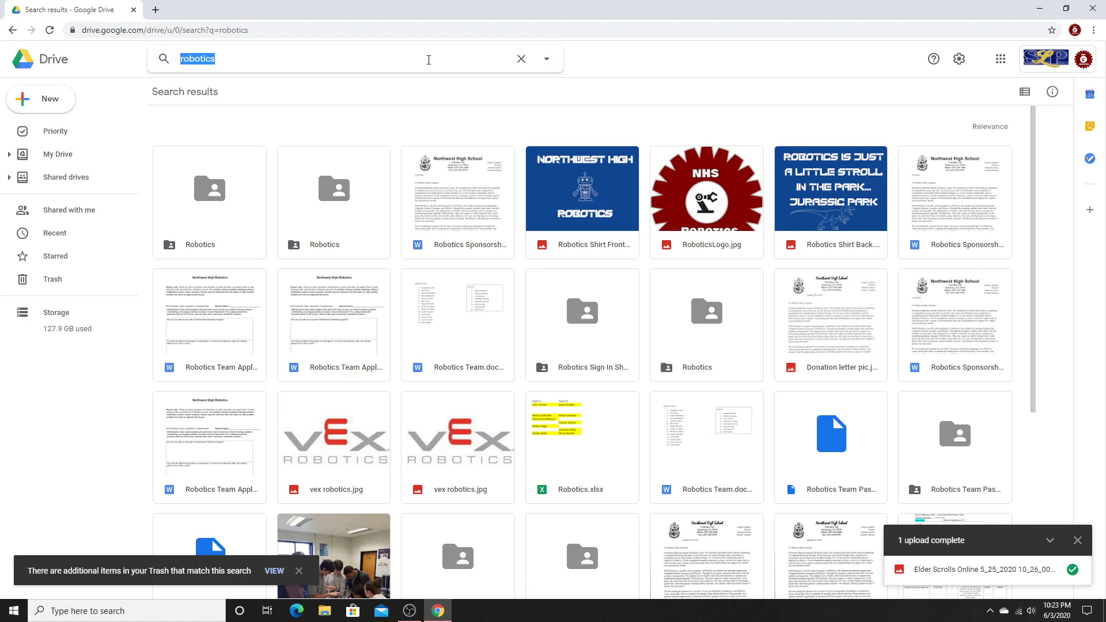
left_click(521, 59)
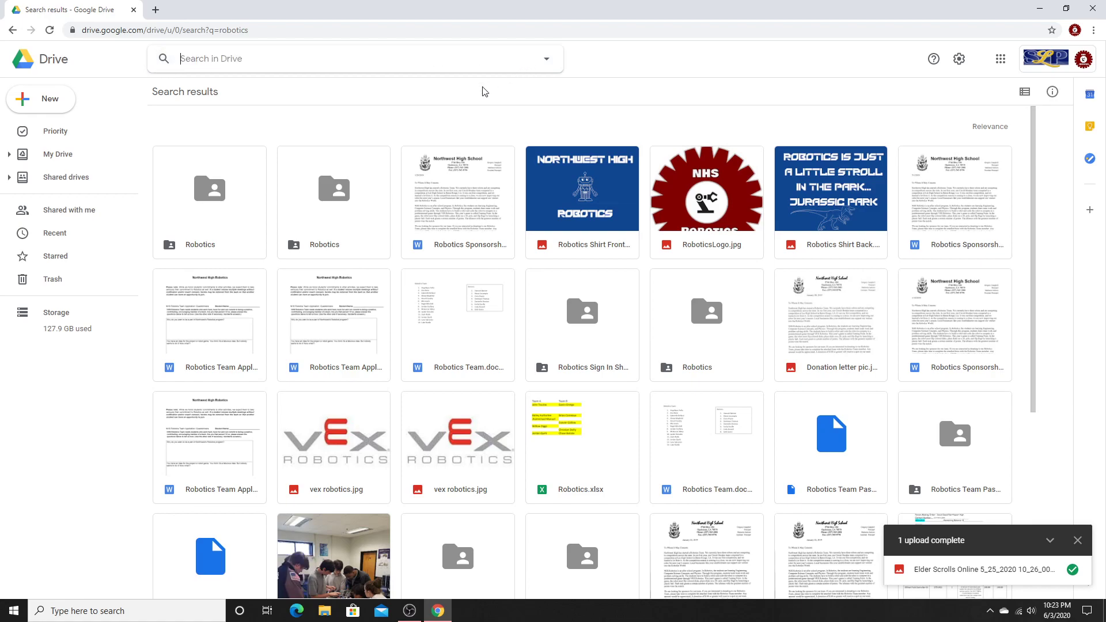
left_click(106, 378)
left_click(50, 33)
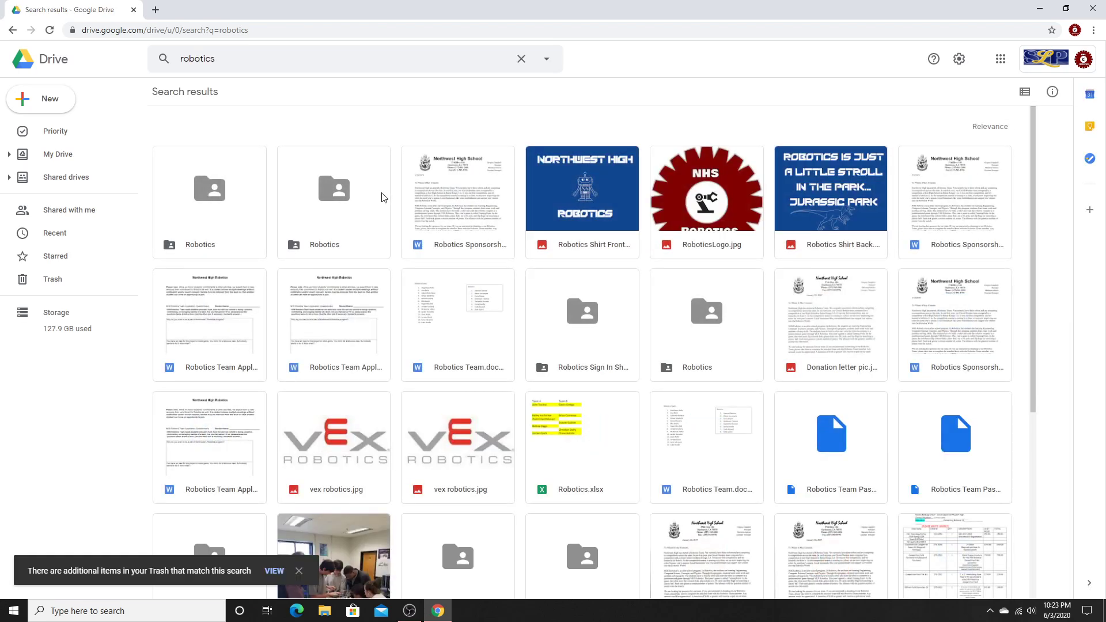
left_click(61, 154)
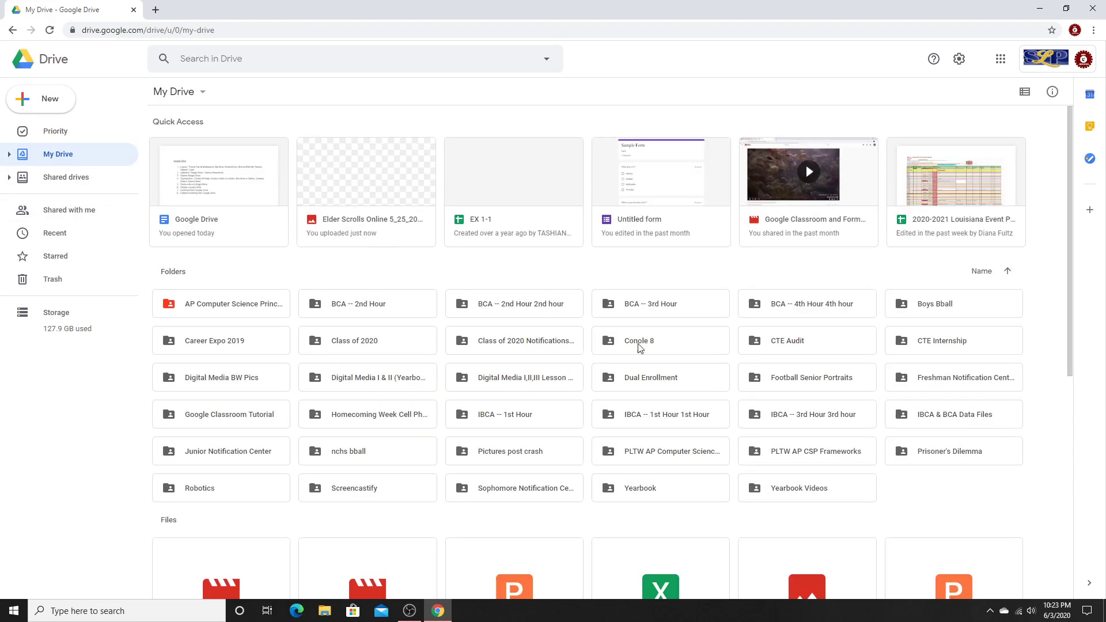
Step: Create a new folder named Sample Folder in My Drive
left_click(52, 102)
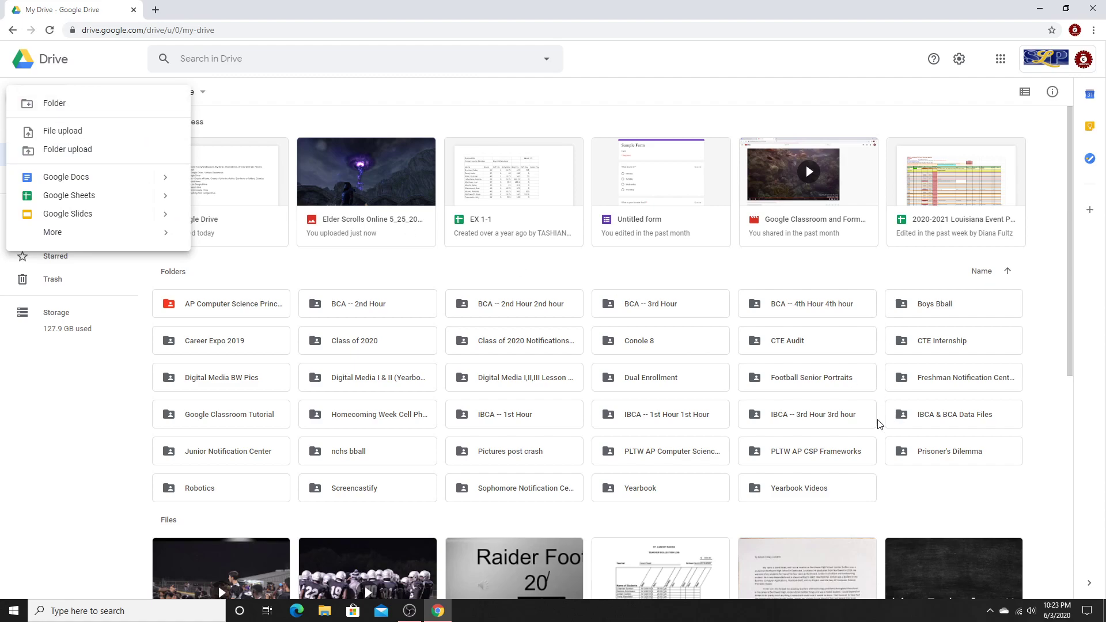
right_click(912, 497)
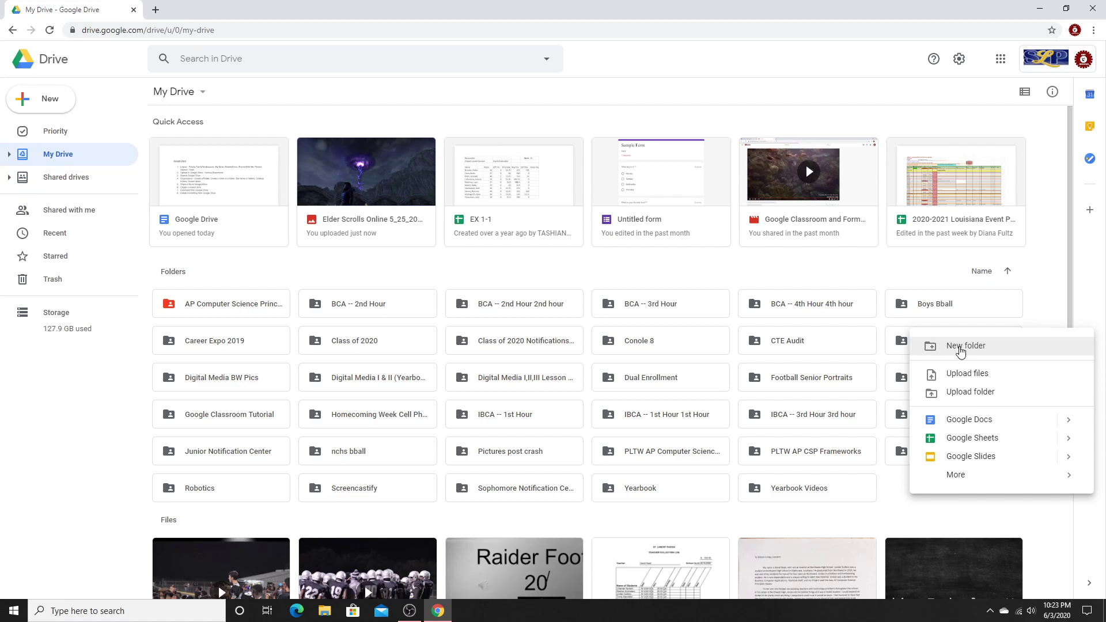
left_click(960, 346)
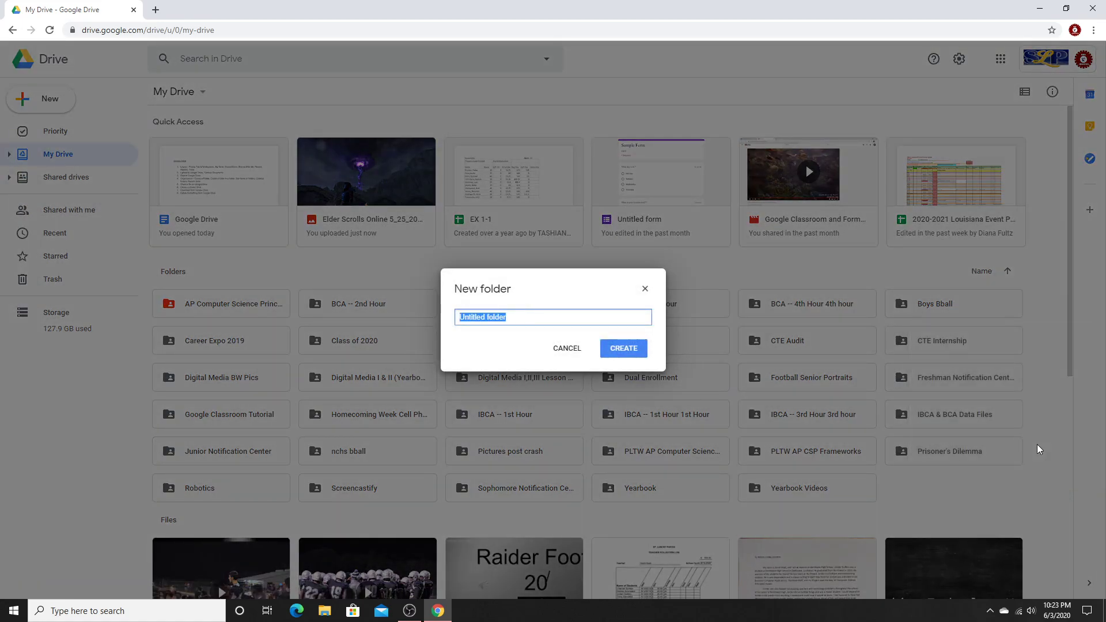
type("Sample Folder")
left_click(624, 348)
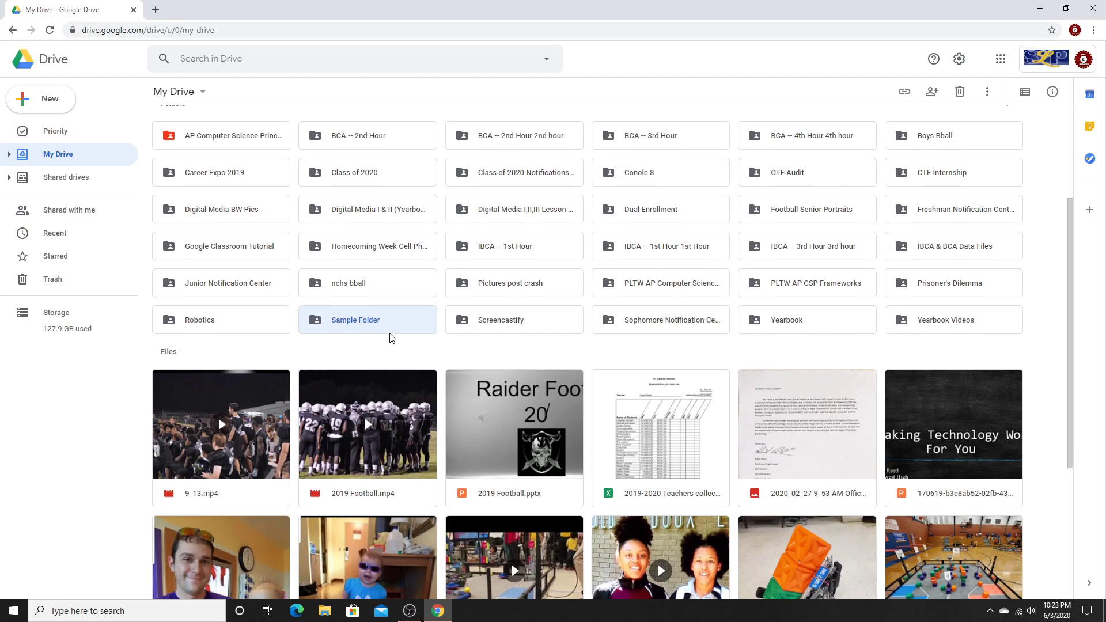
Step: Open Sample Folder to view its contents, and return to My Drive
scroll(391, 340, "up", 1)
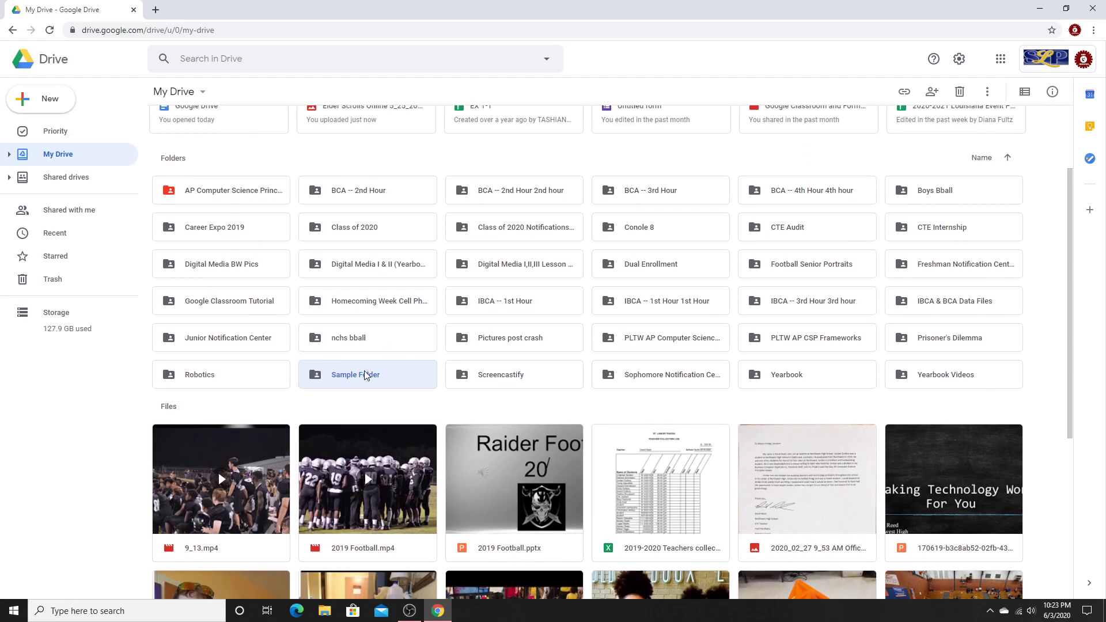
double_click(364, 374)
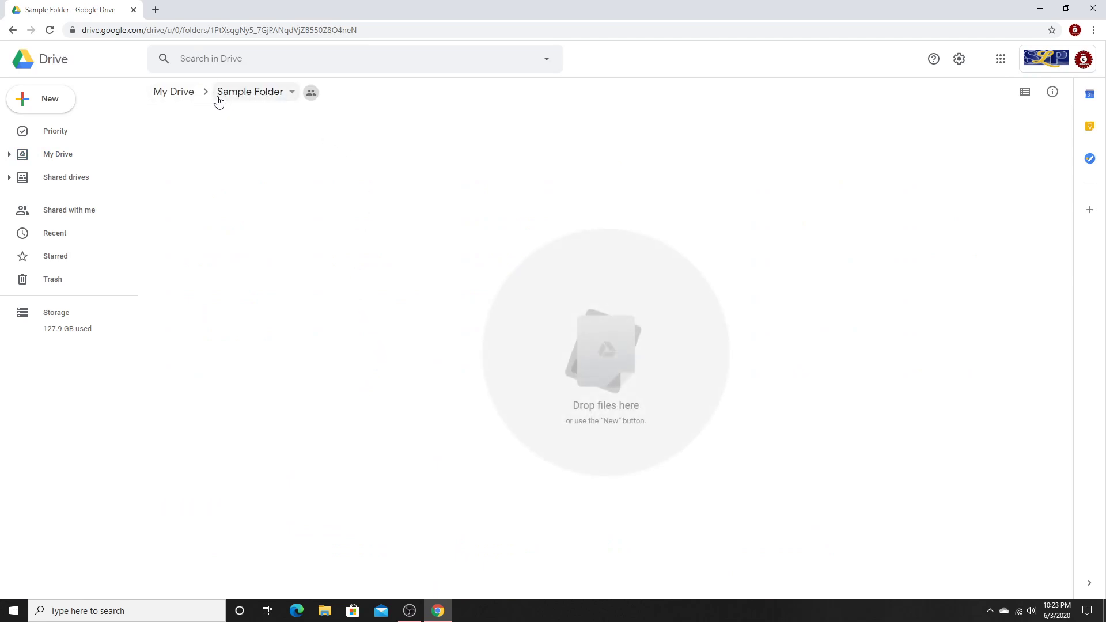
left_click(173, 96)
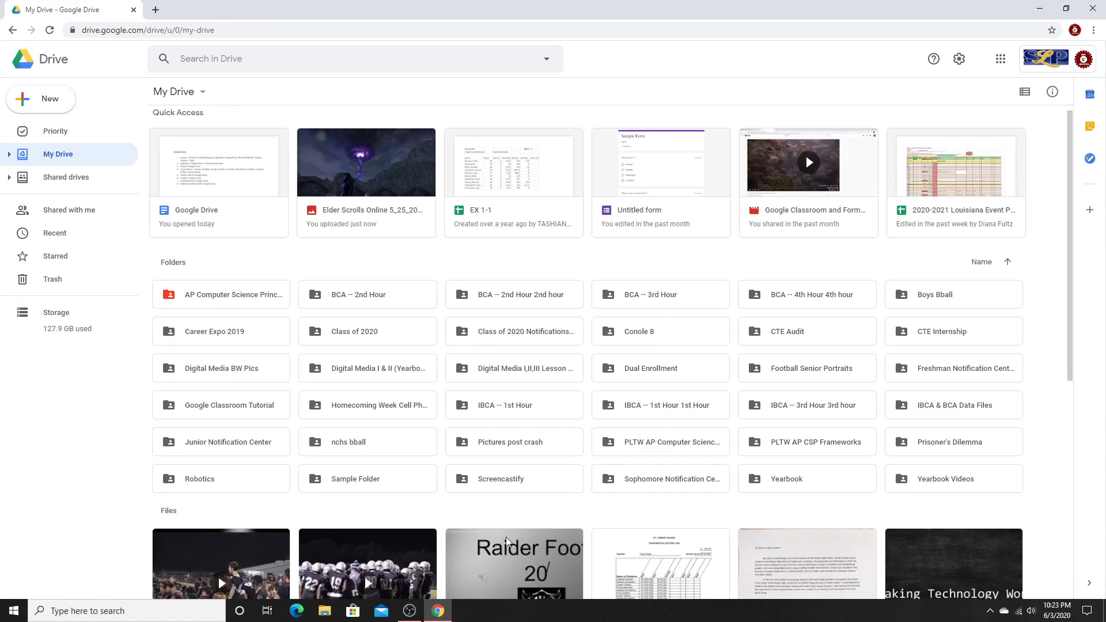
Step: Move the 2019 Football.mp4 video from My Drive into Sample Folder and open that folder
scroll(506, 539, "down", 2)
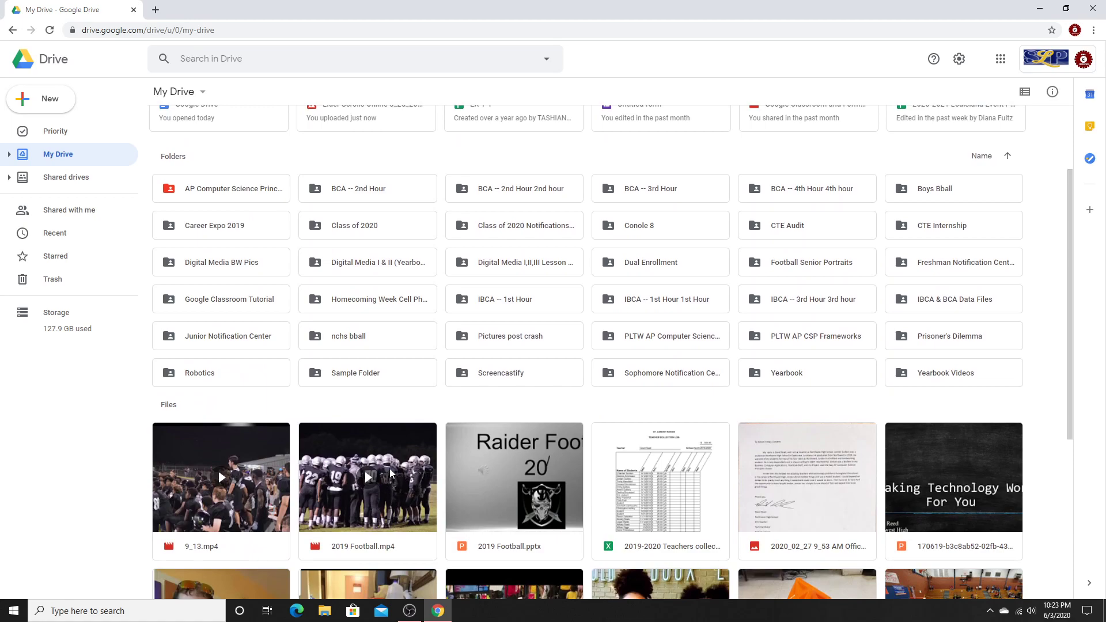
left_click_drag(361, 478, 354, 383)
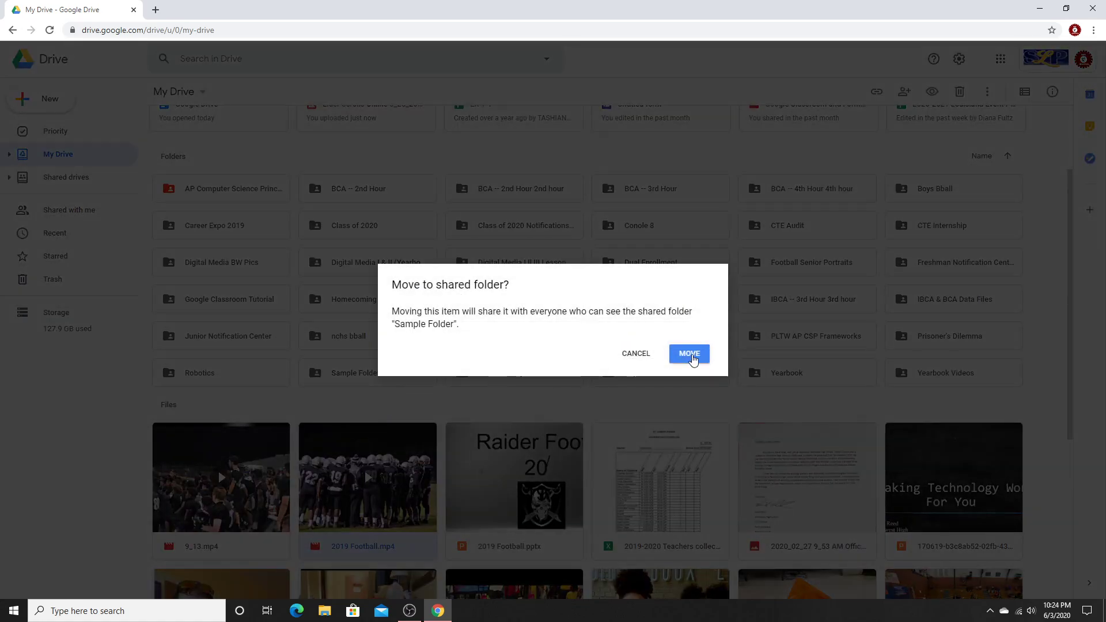
left_click(689, 354)
double_click(360, 381)
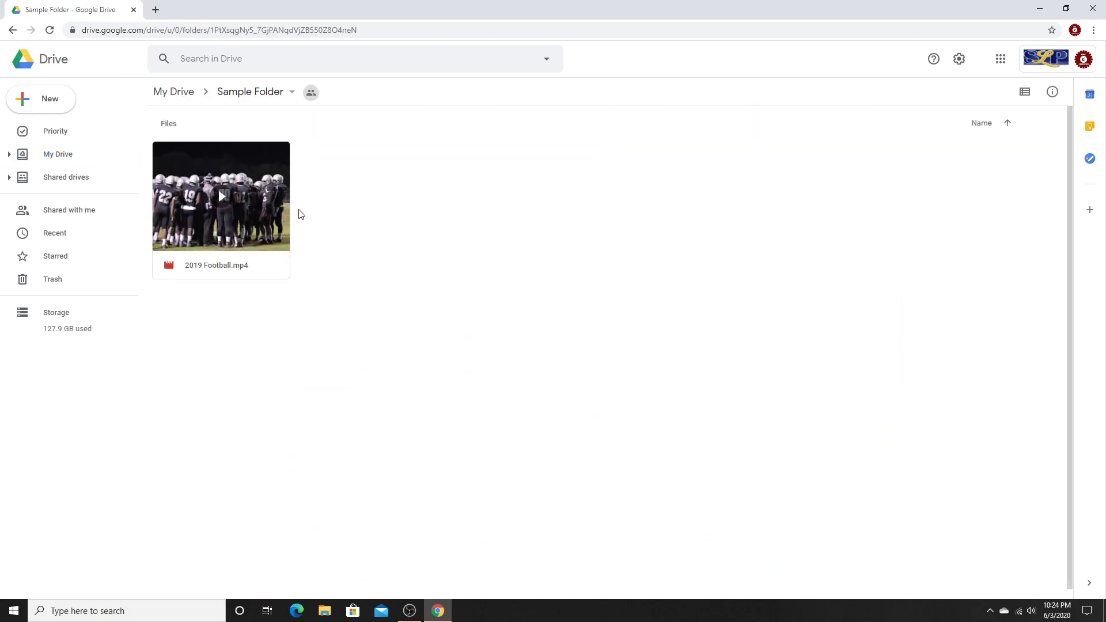
Step: Create a subfolder named Sample inside Sample Folder
right_click(424, 261)
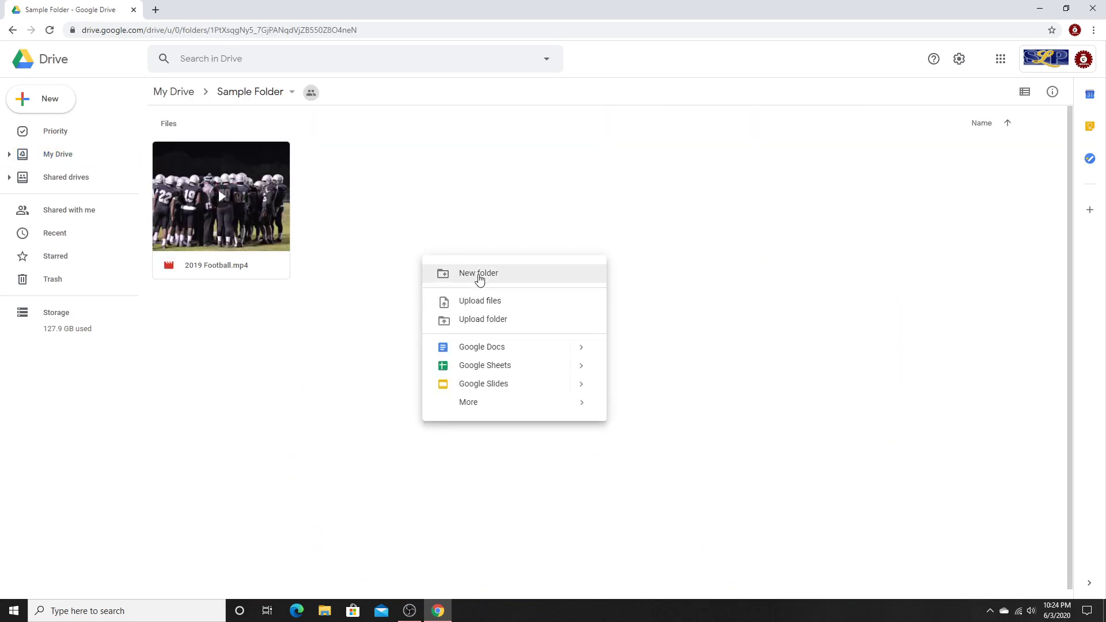
right_click(478, 229)
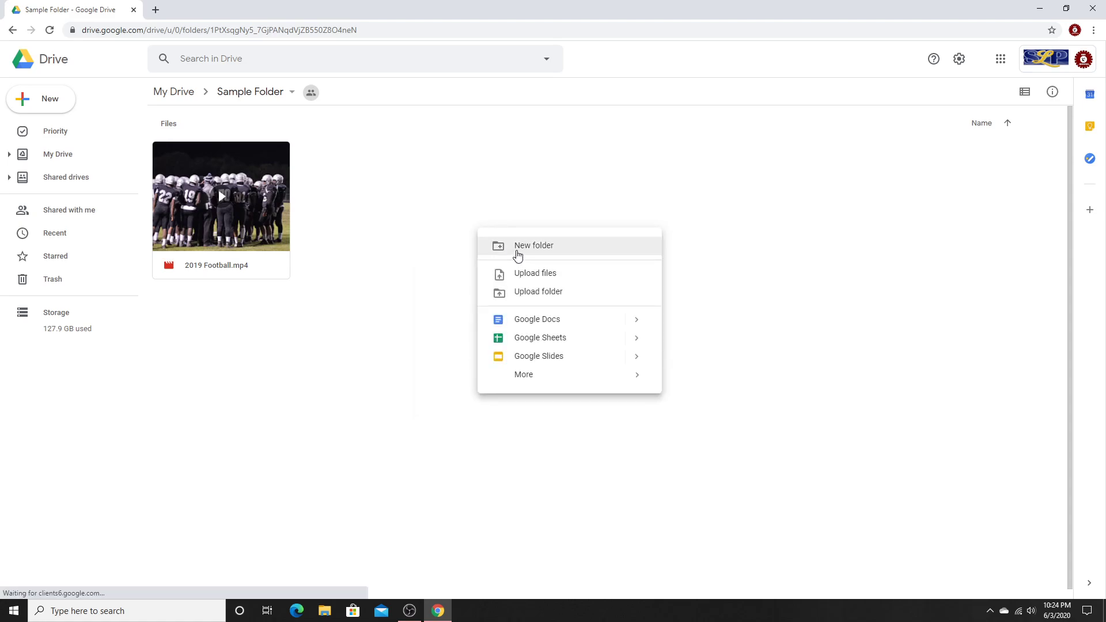
left_click(496, 246)
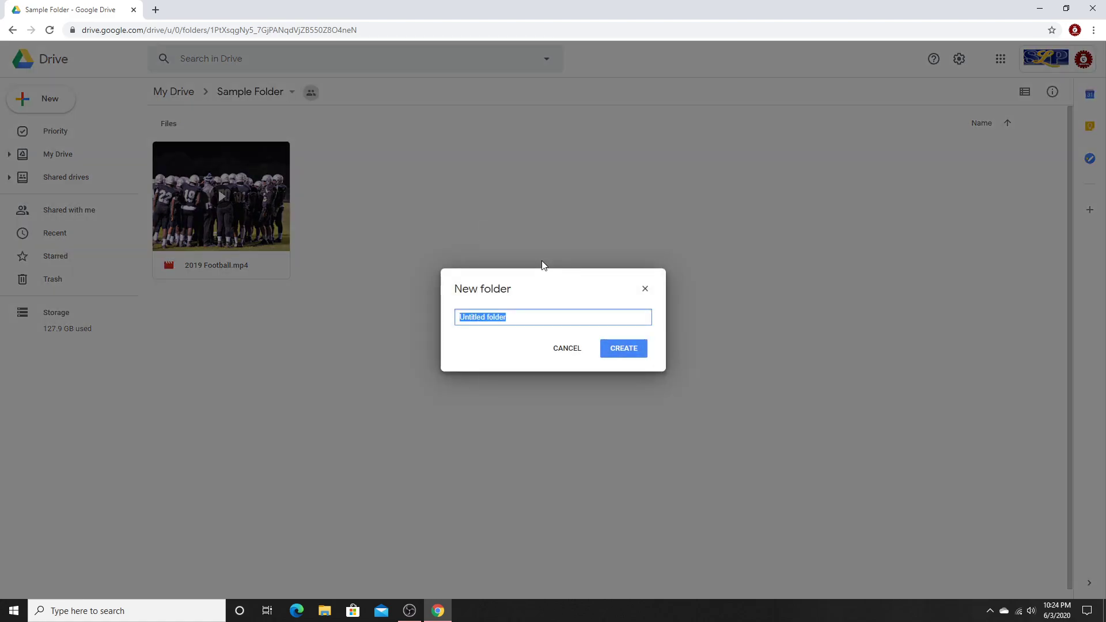
type("Sample")
left_click(637, 354)
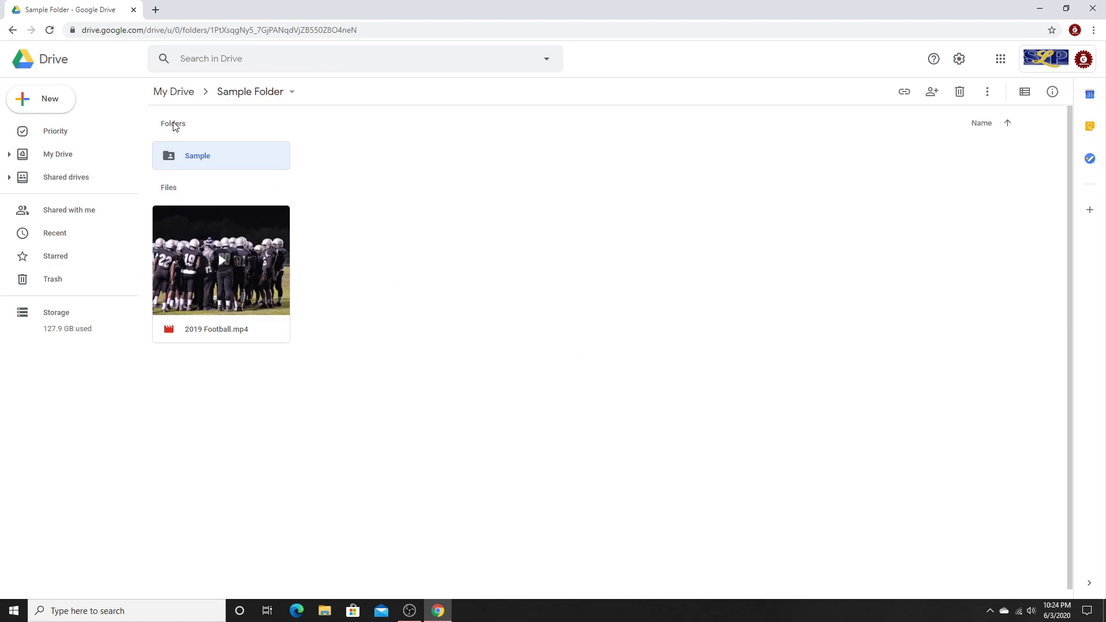
Step: Return to My Drive and add the Robotics folder to Starred
left_click(168, 92)
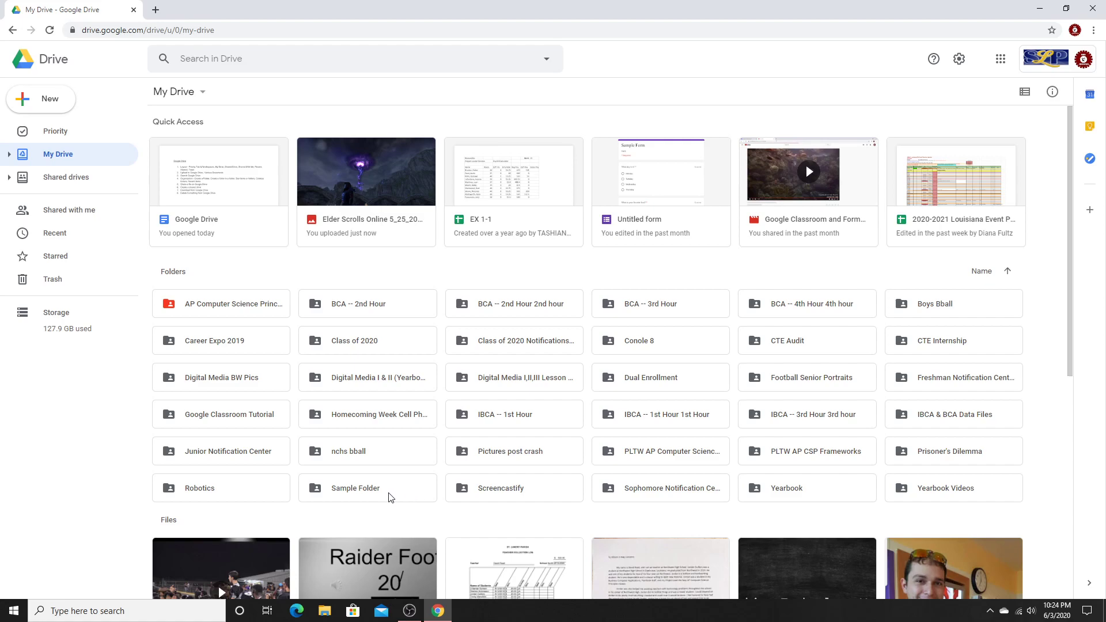
left_click(219, 494)
right_click(219, 494)
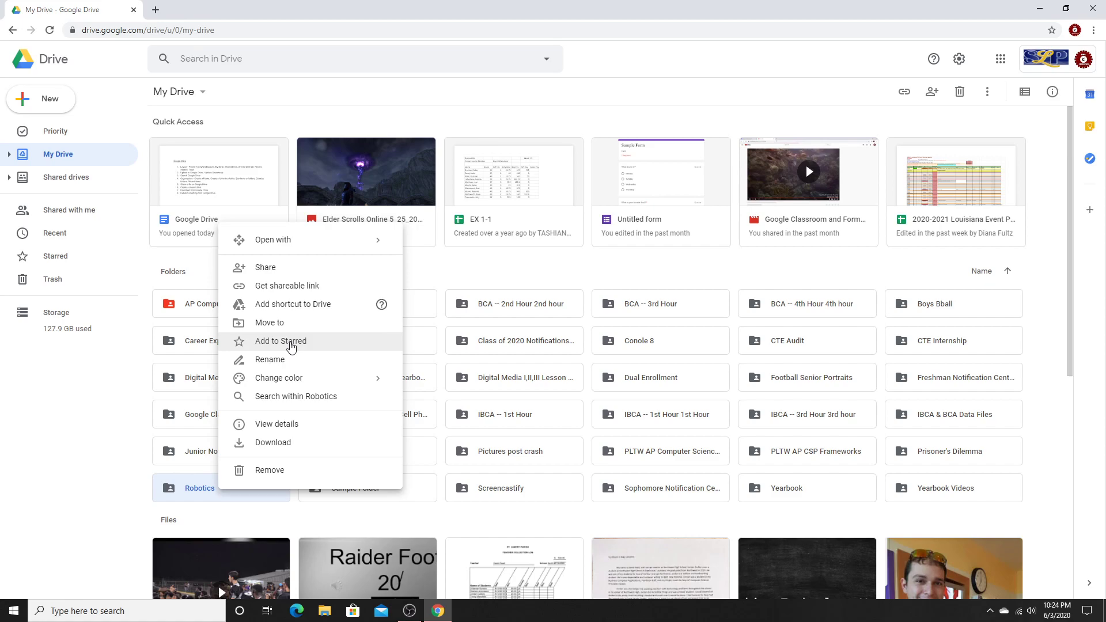
left_click(290, 347)
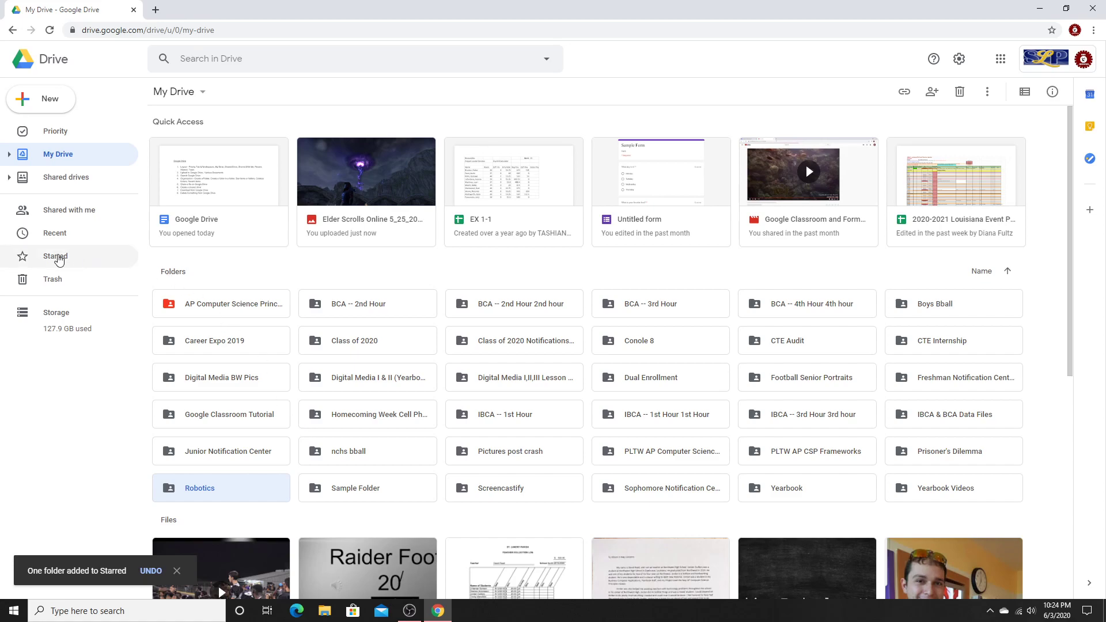
Step: Add the 20200218_110646.mp4 video in My Drive to Starred
scroll(493, 348, "down", 4)
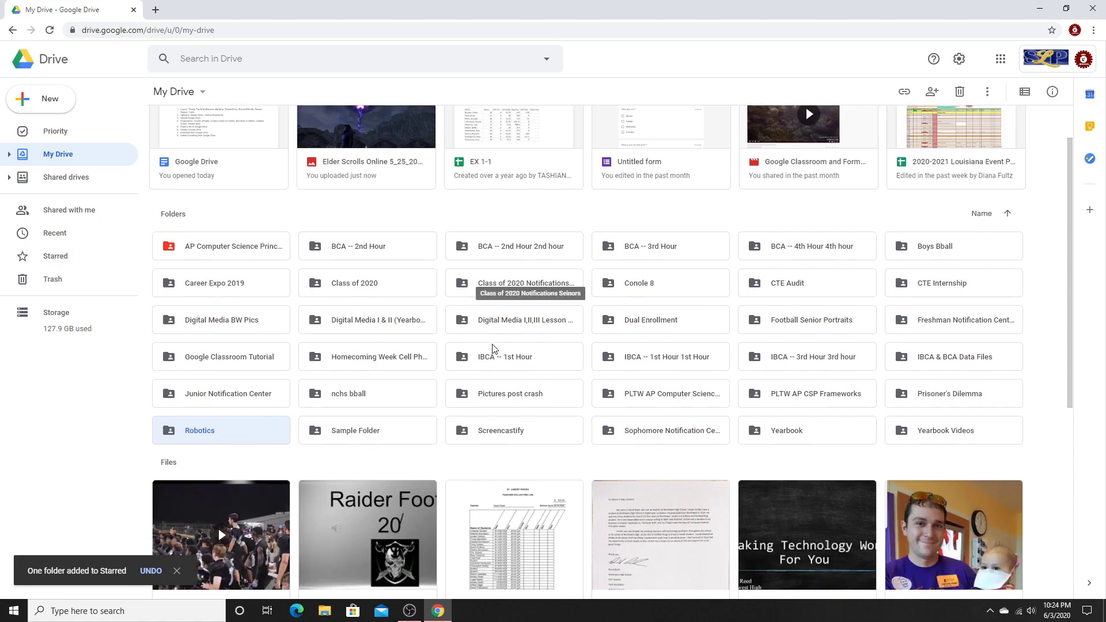
scroll(492, 348, "down", 6)
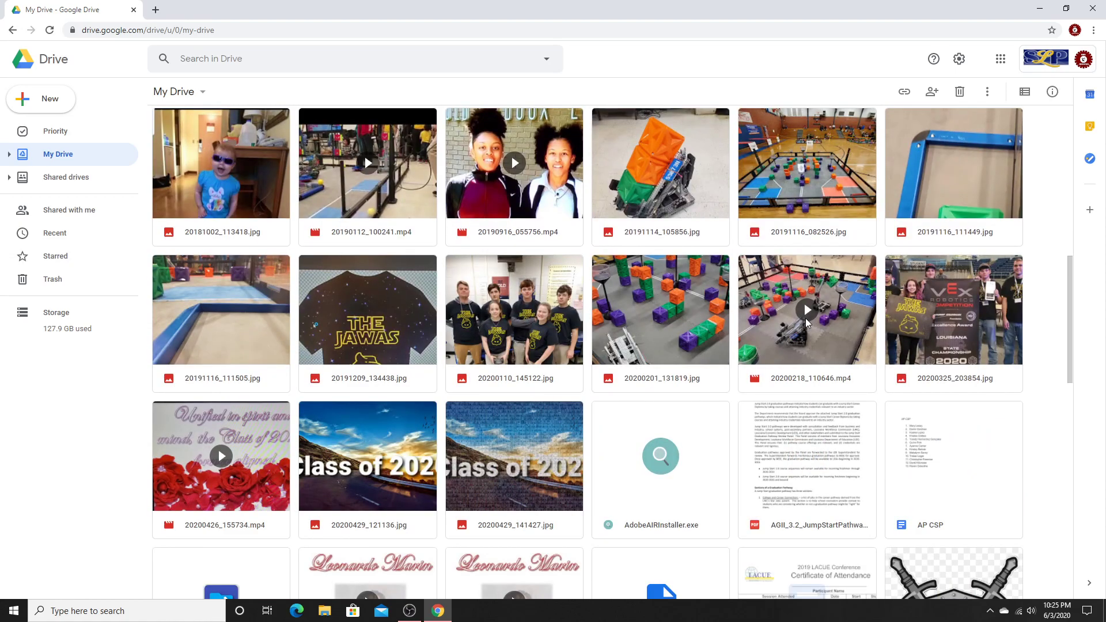
right_click(861, 339)
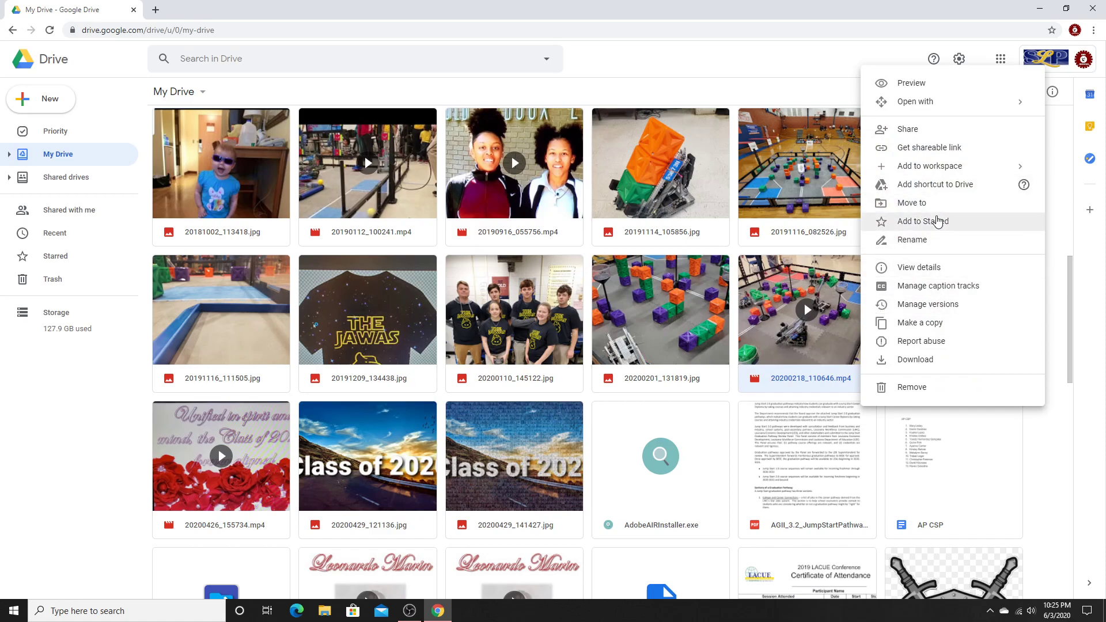
left_click(938, 225)
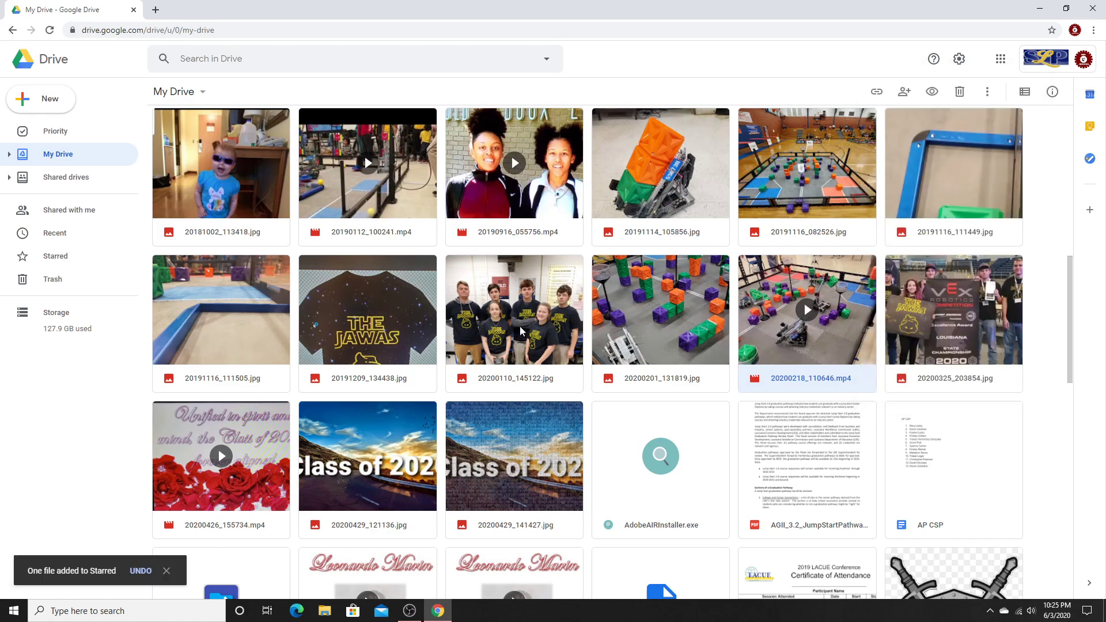
Step: View the starred items and remove the 20200218_110646.mp4 video from Starred
left_click(52, 256)
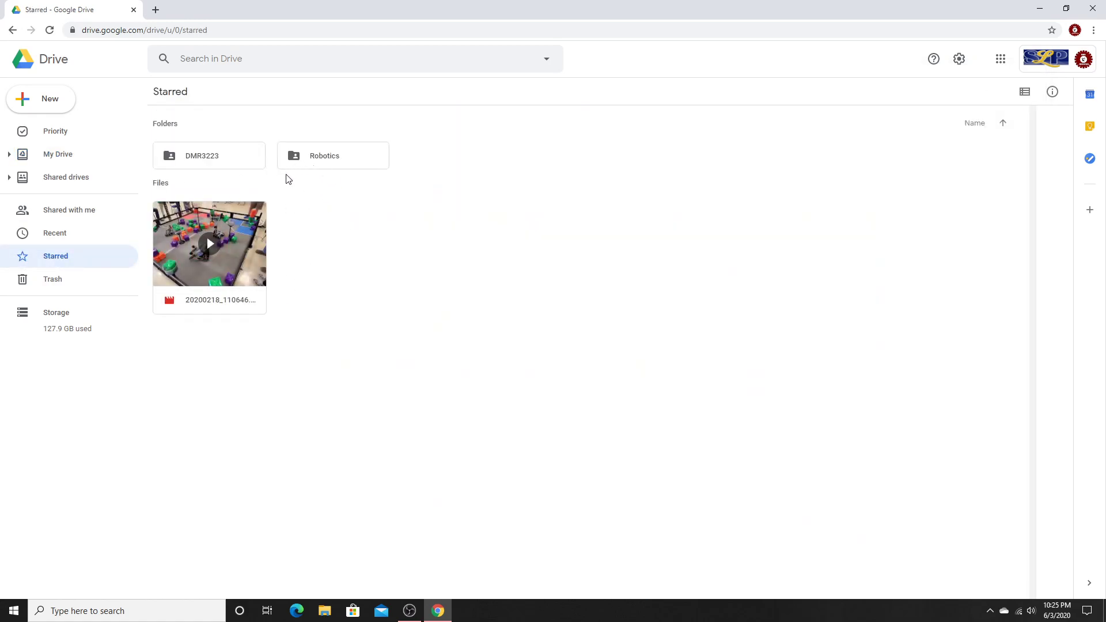
right_click(251, 238)
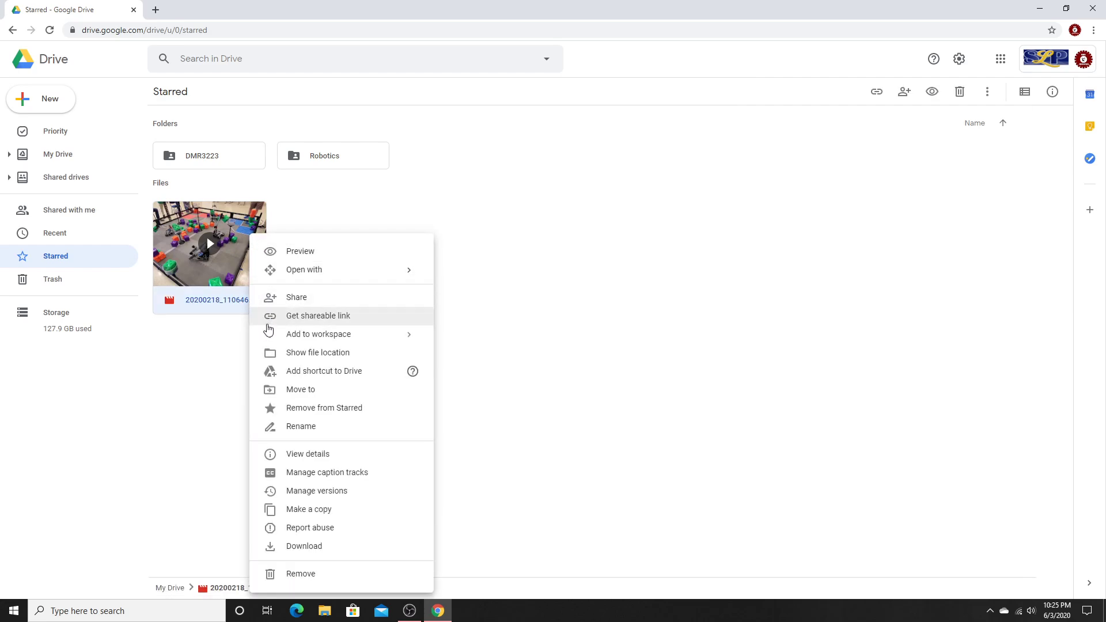
left_click(320, 415)
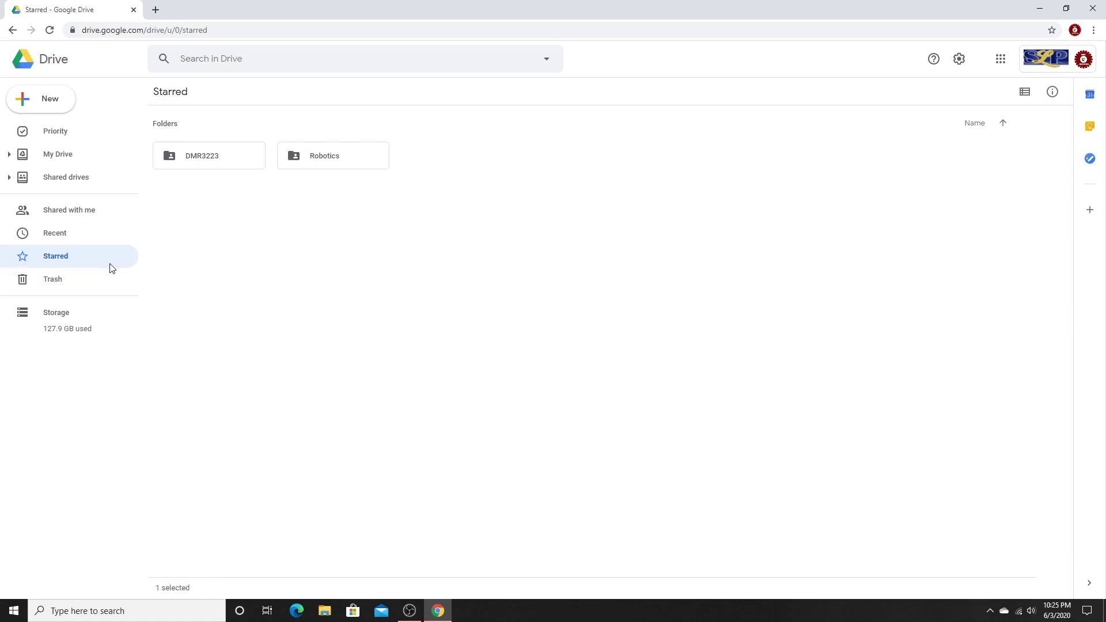
Step: Check the starred items, return to My Drive, and change the Robotics folder's color to purple
left_click(66, 160)
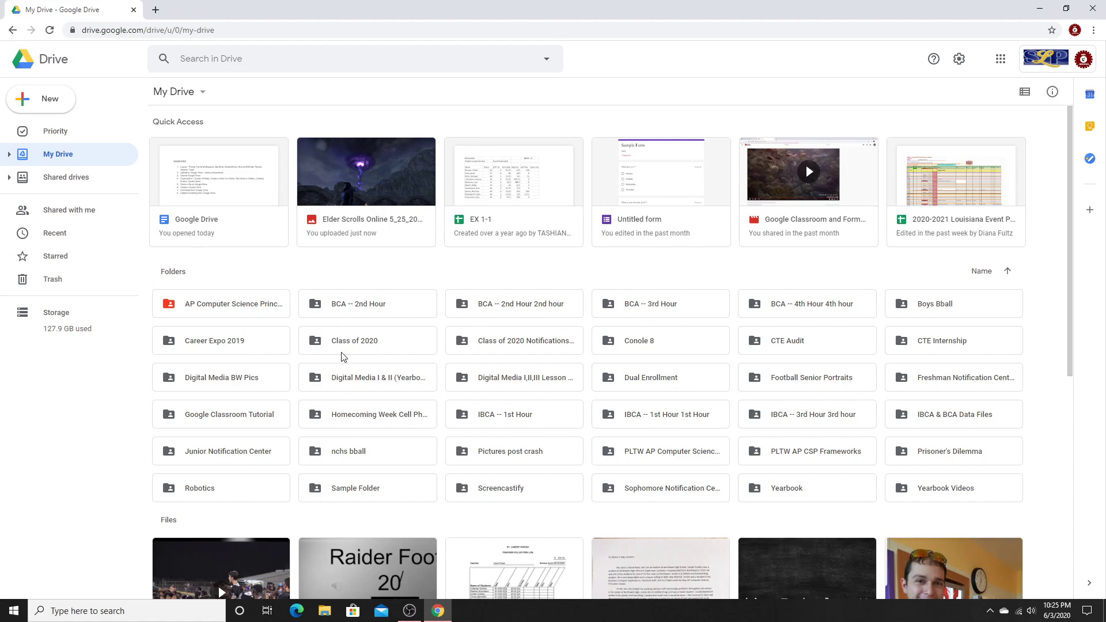
left_click(73, 259)
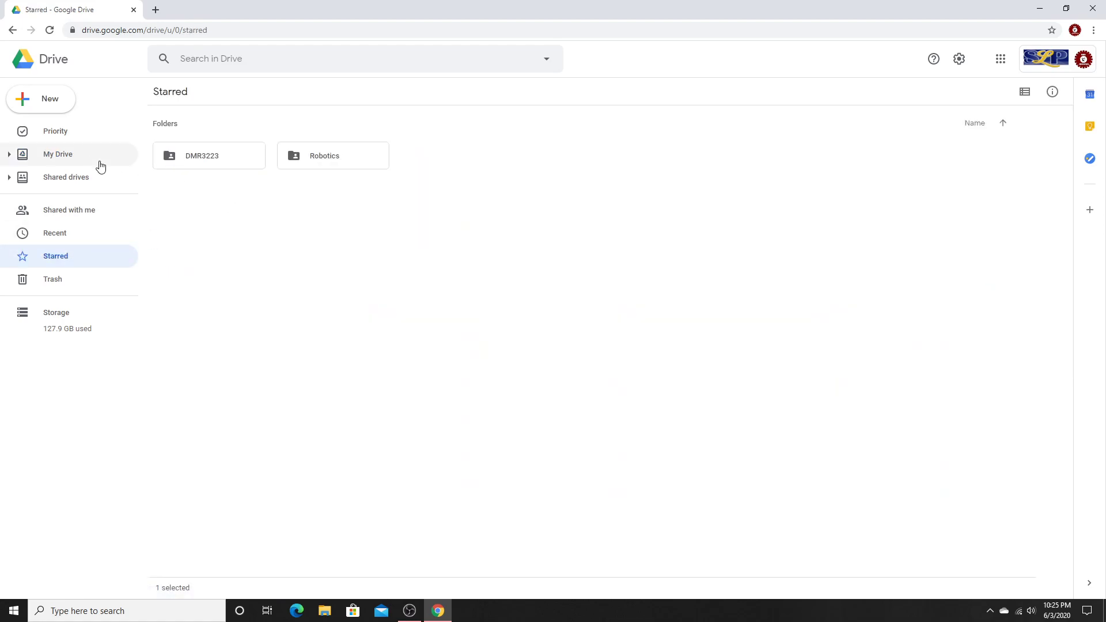
left_click(64, 156)
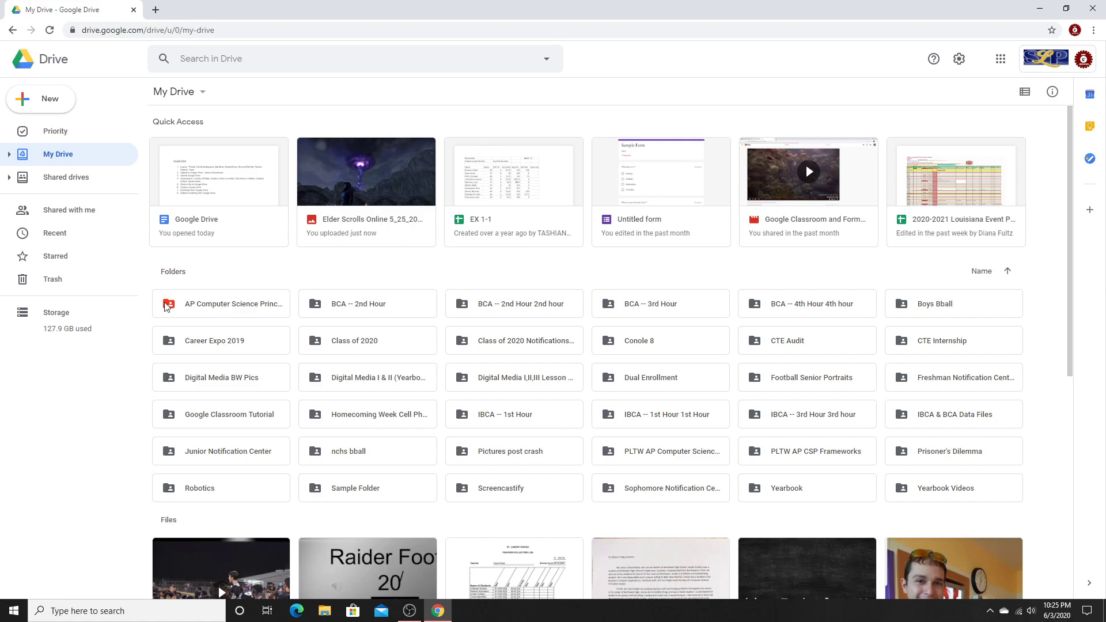
right_click(222, 489)
mouse_move(306, 383)
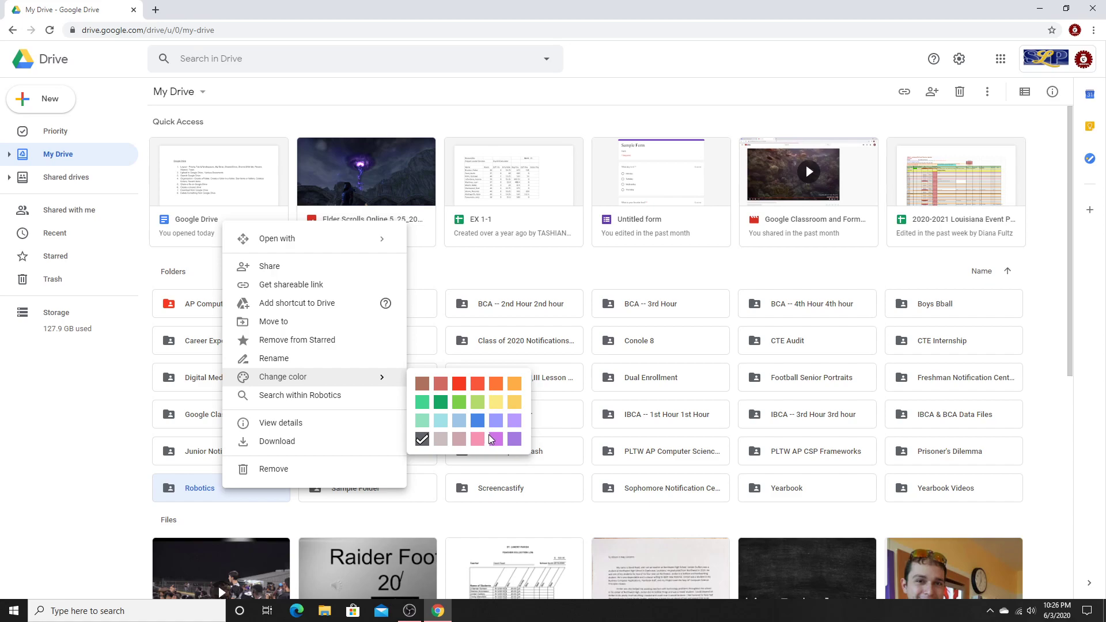
left_click(512, 440)
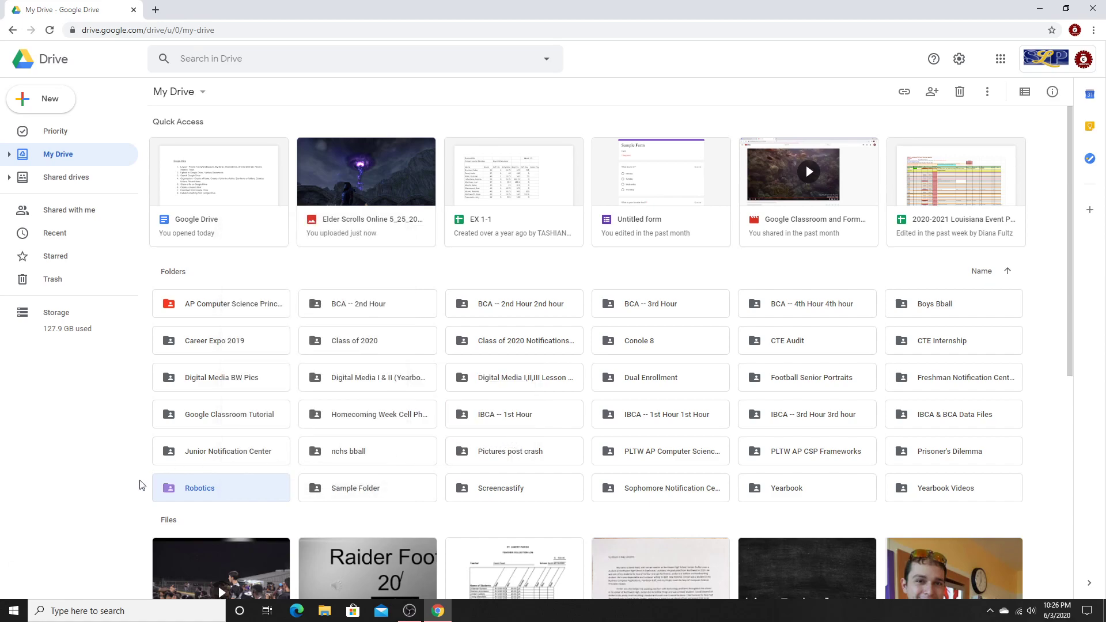
right_click(369, 494)
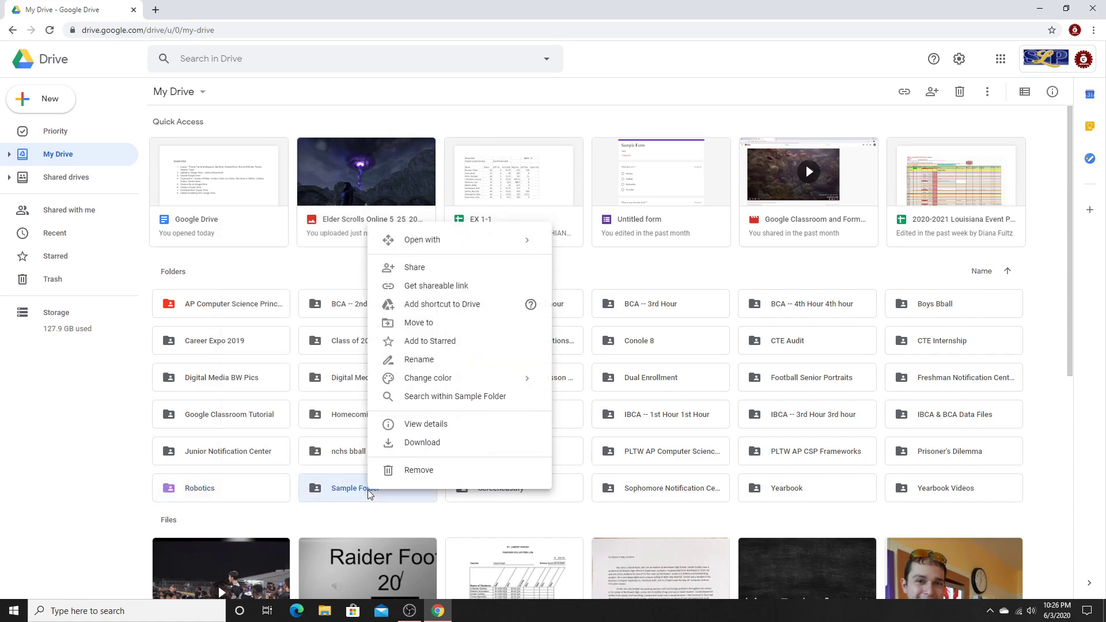
right_click(325, 384)
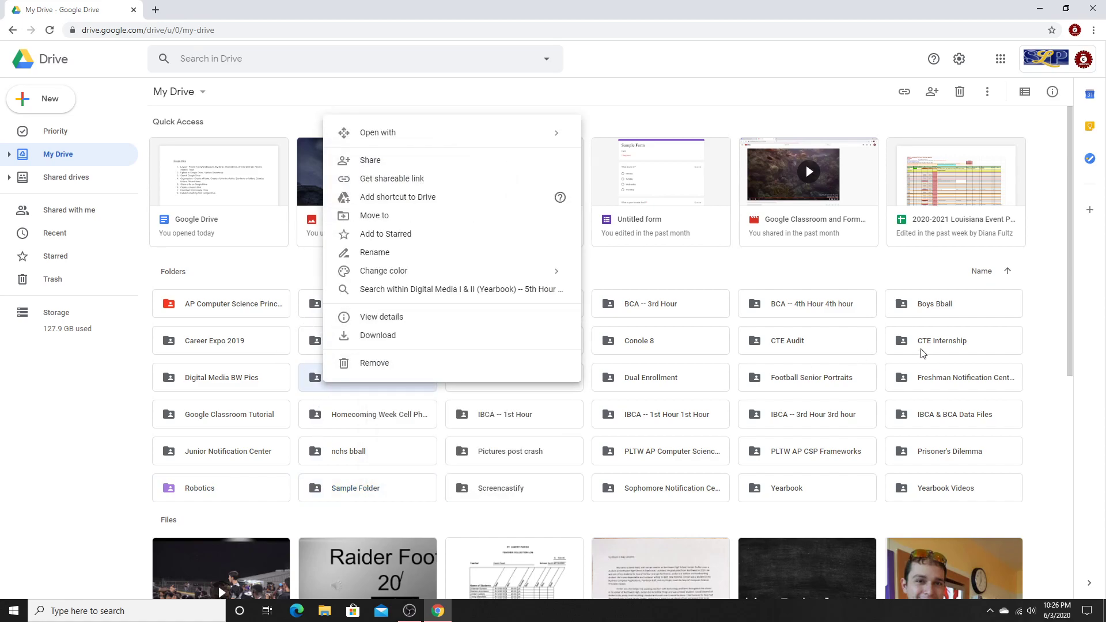
left_click(1034, 353)
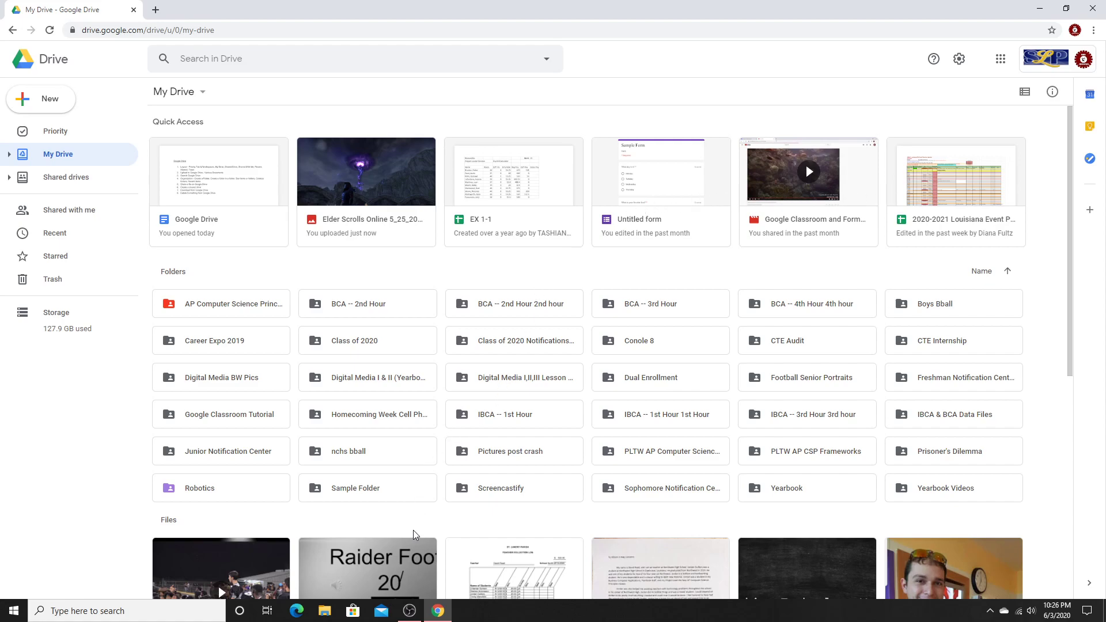
Step: Open the sharing settings for the Elder Scrolls Online image in My Drive's Quick Access
right_click(420, 204)
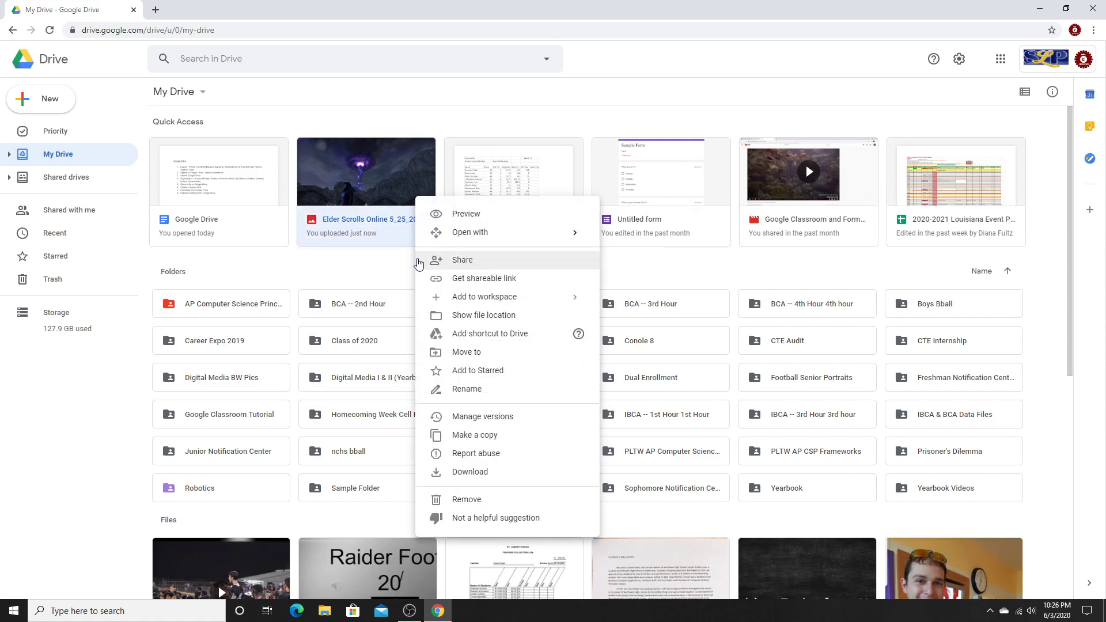
left_click(463, 259)
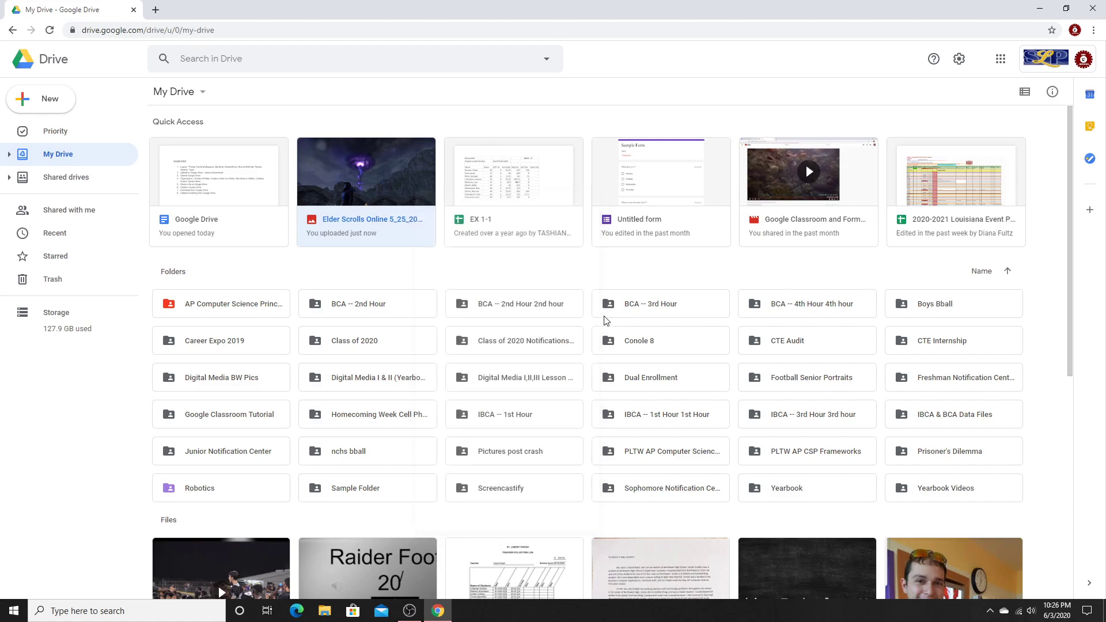
left_click(671, 285)
double_click(391, 188)
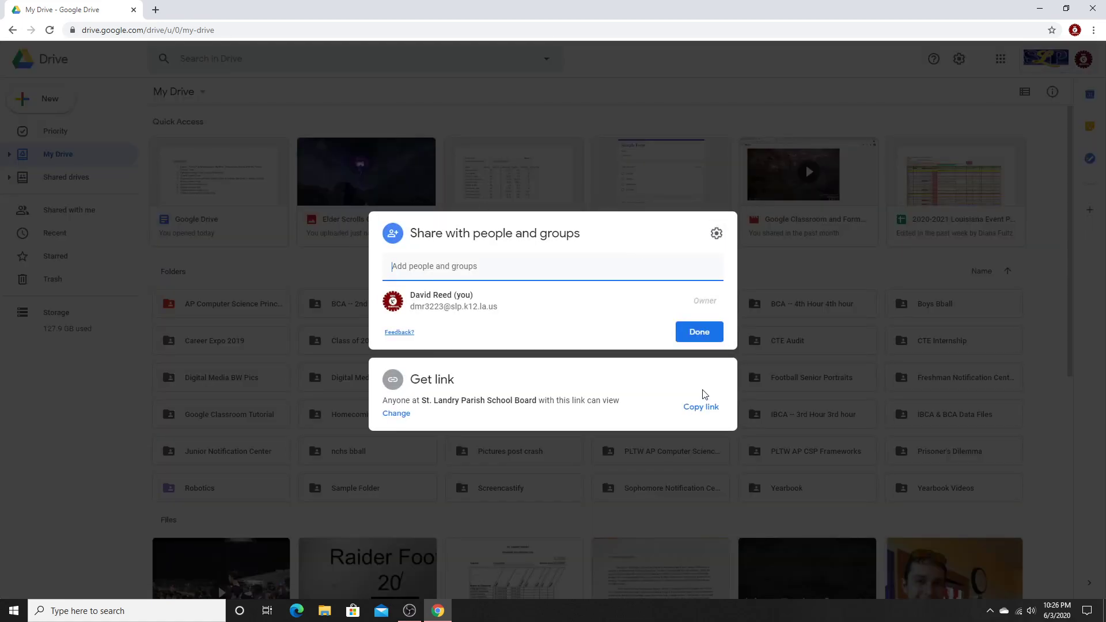
left_click(311, 365)
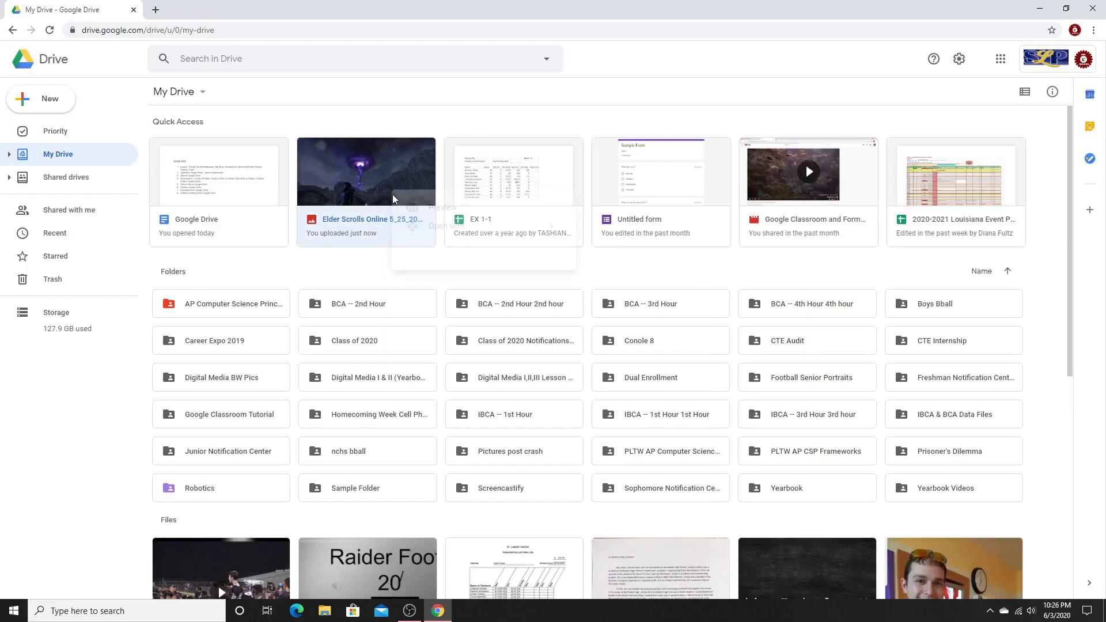
right_click(392, 195)
left_click(438, 259)
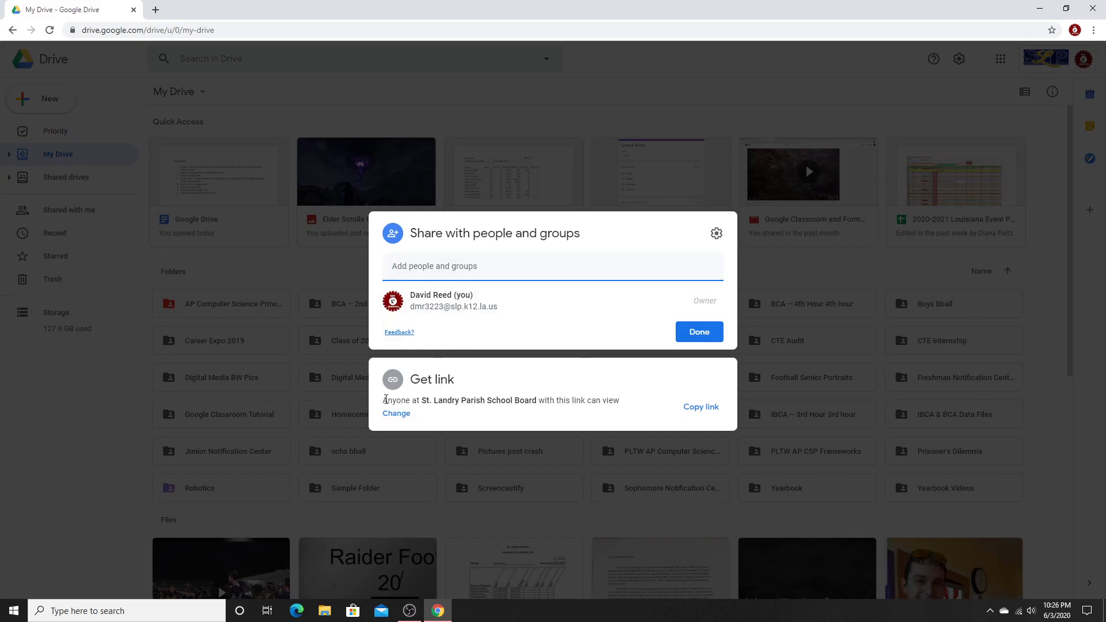
Step: Examine the image's link-sharing options, including the link address, viewer permission levels and who can access it
mouse_move(382, 407)
left_mouse_down()
mouse_move(519, 406)
mouse_move(387, 412)
mouse_move(383, 398)
left_mouse_up()
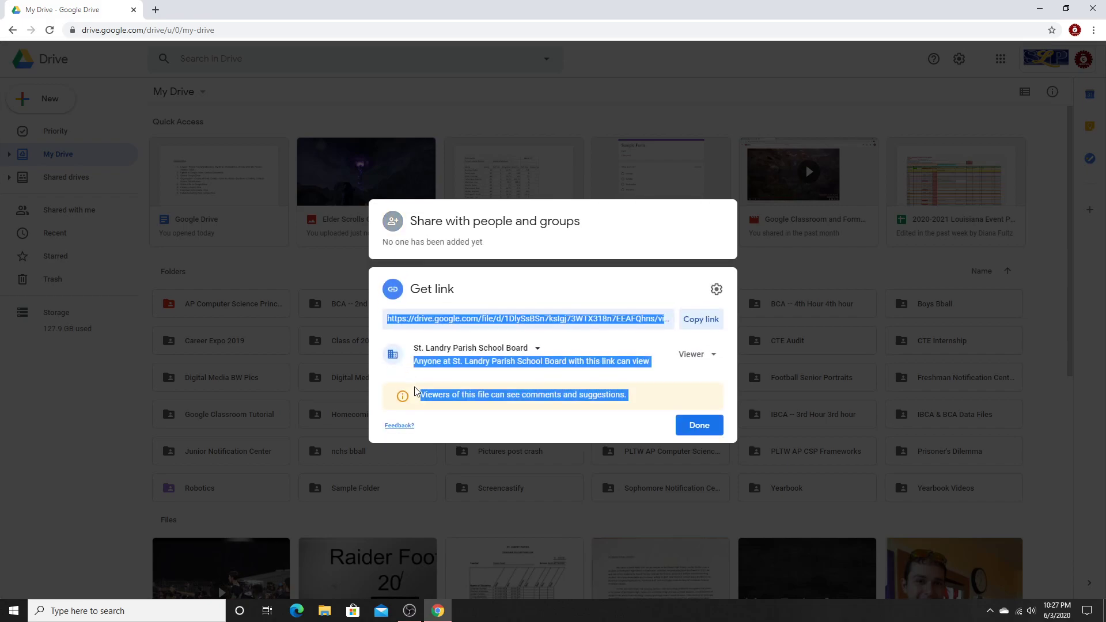
left_click(398, 293)
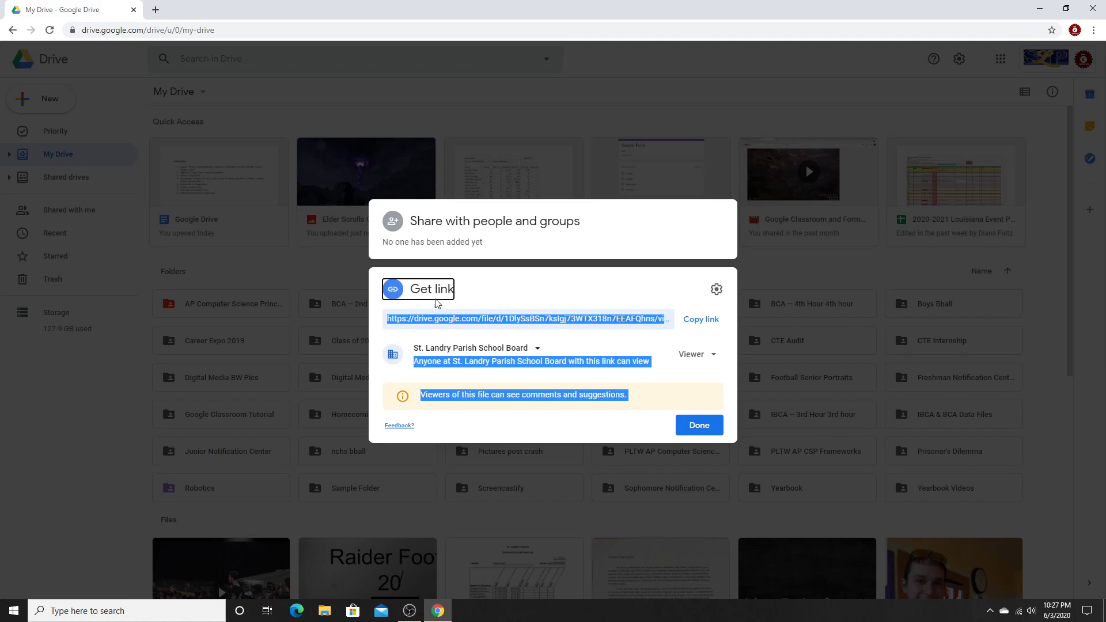
left_click(437, 319)
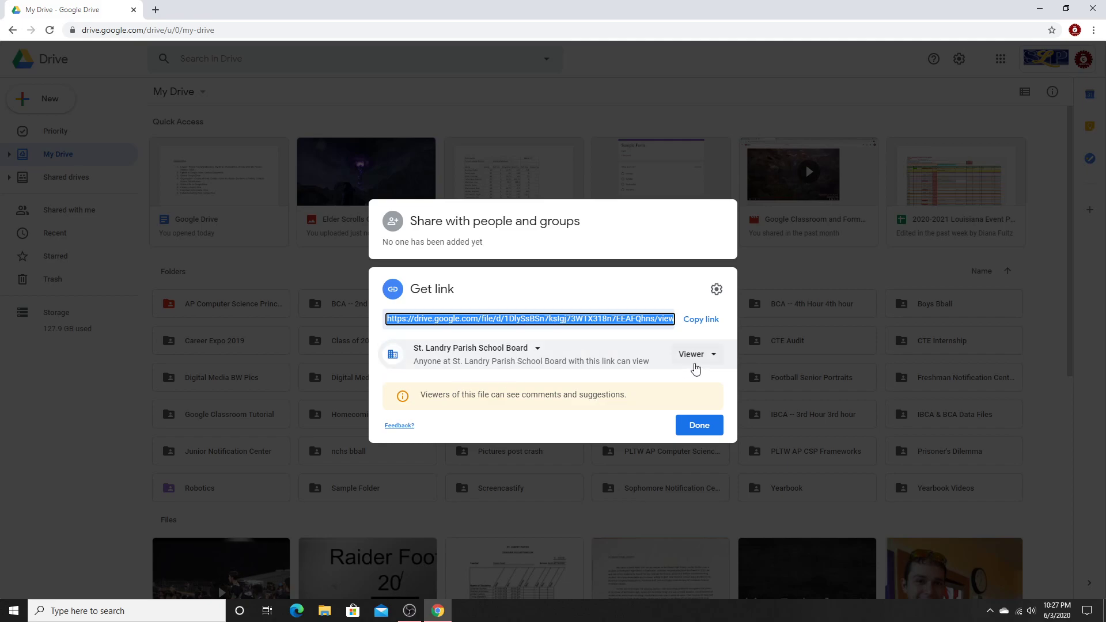
left_click(697, 357)
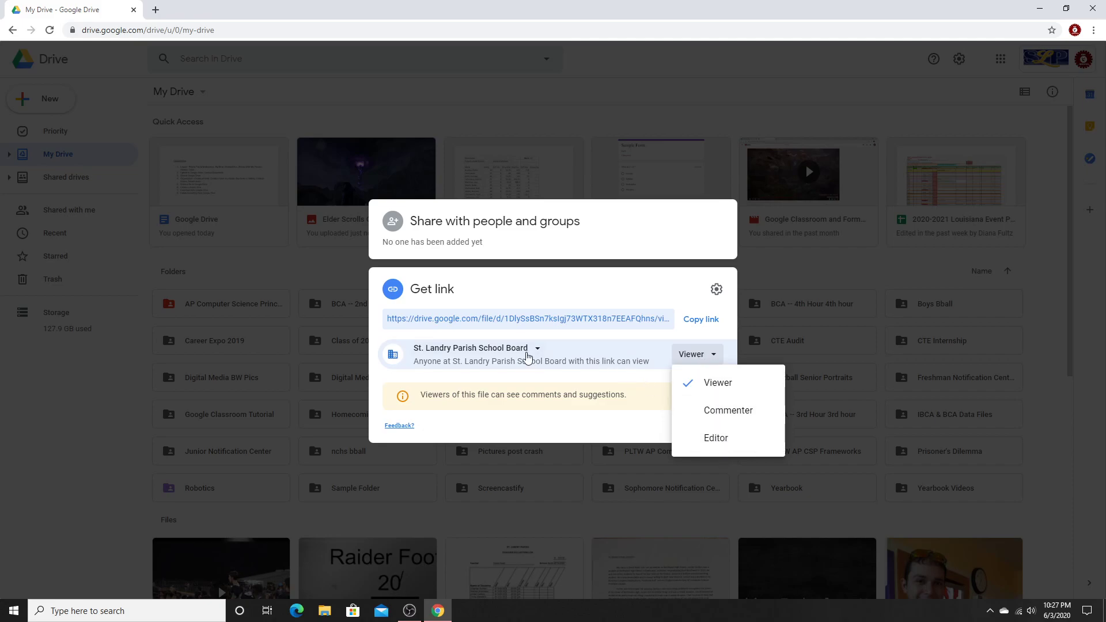
left_click(527, 356)
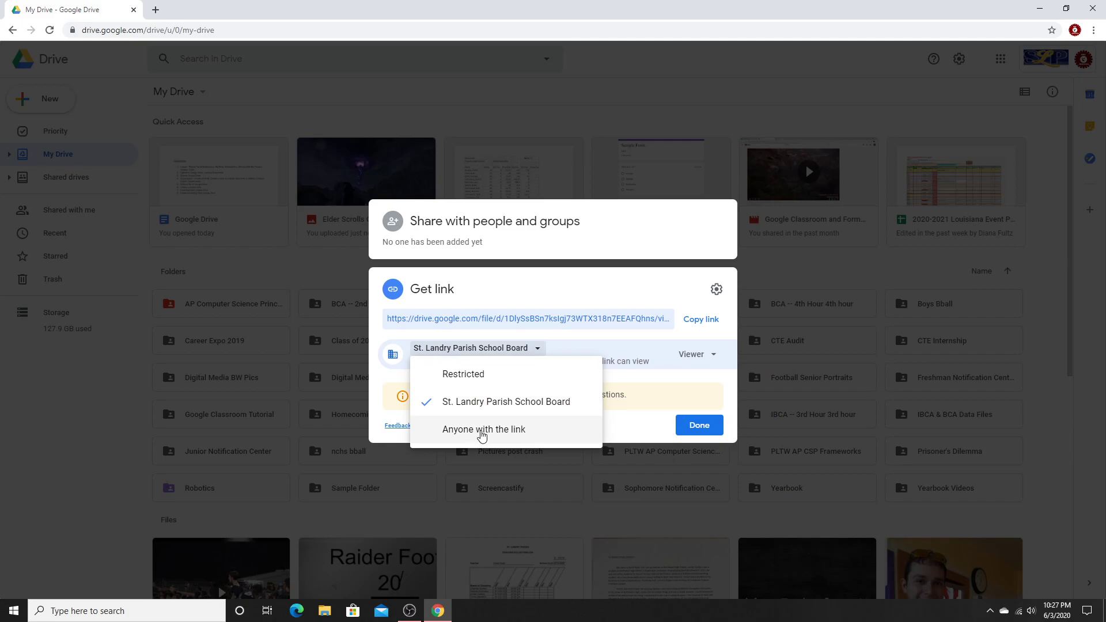
left_click(496, 348)
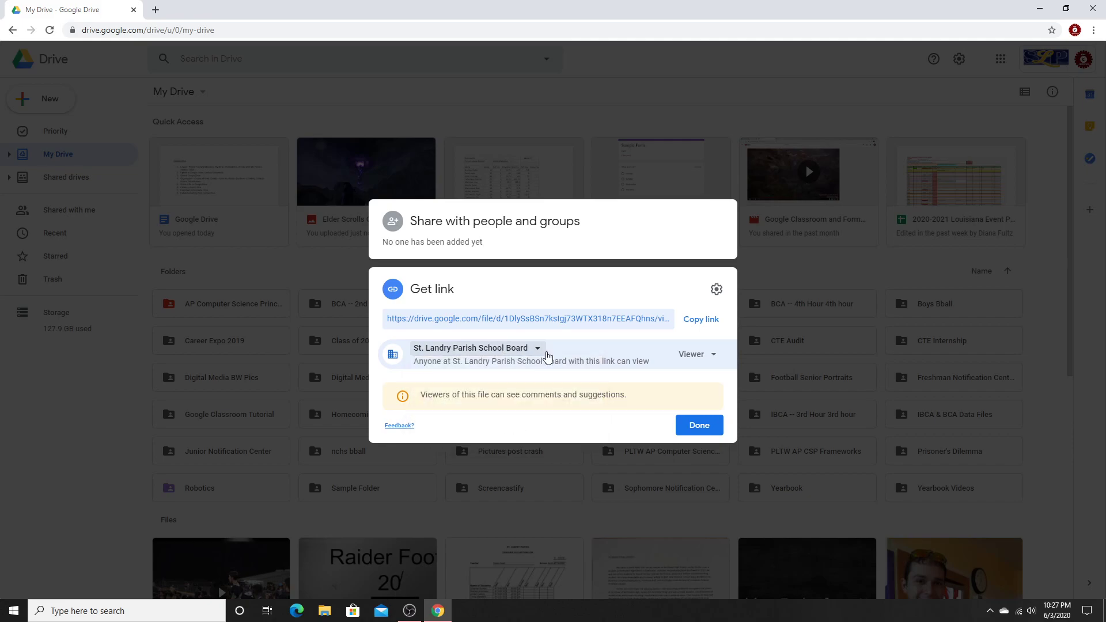
Step: Try adding a colleague as a share recipient of the image, remove that recipient, and close the sharing settings
left_click(490, 244)
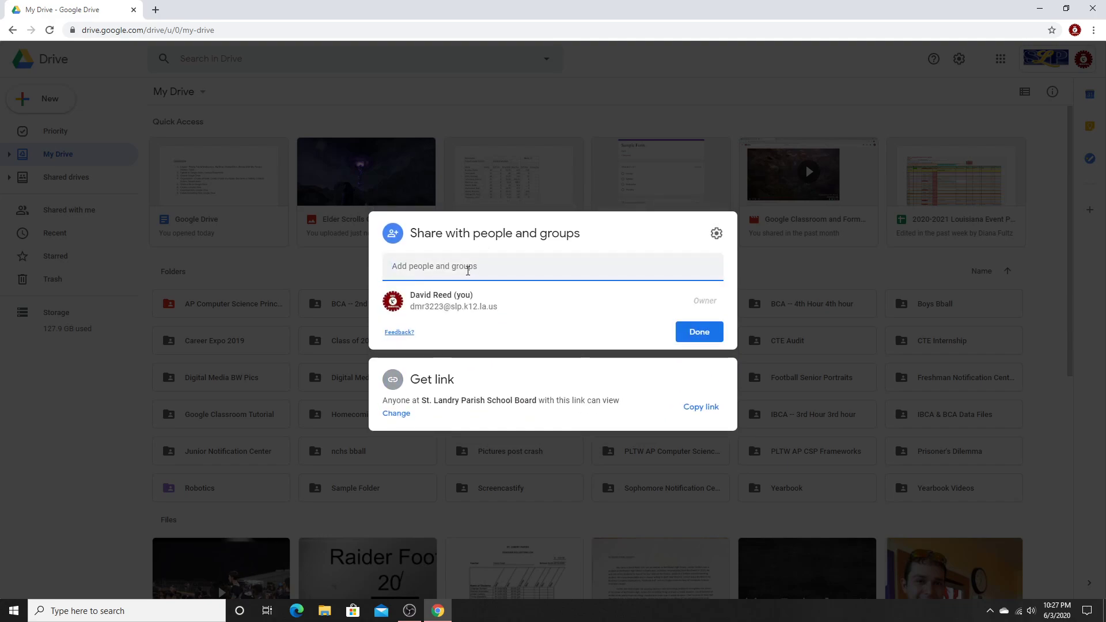
left_click(461, 269)
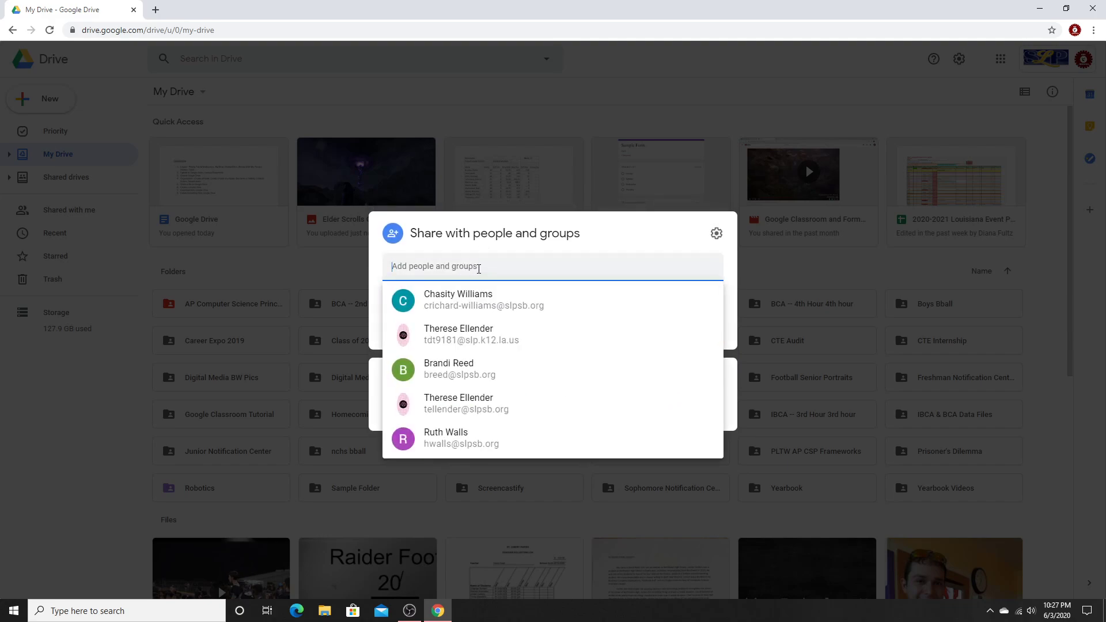
type("Bra")
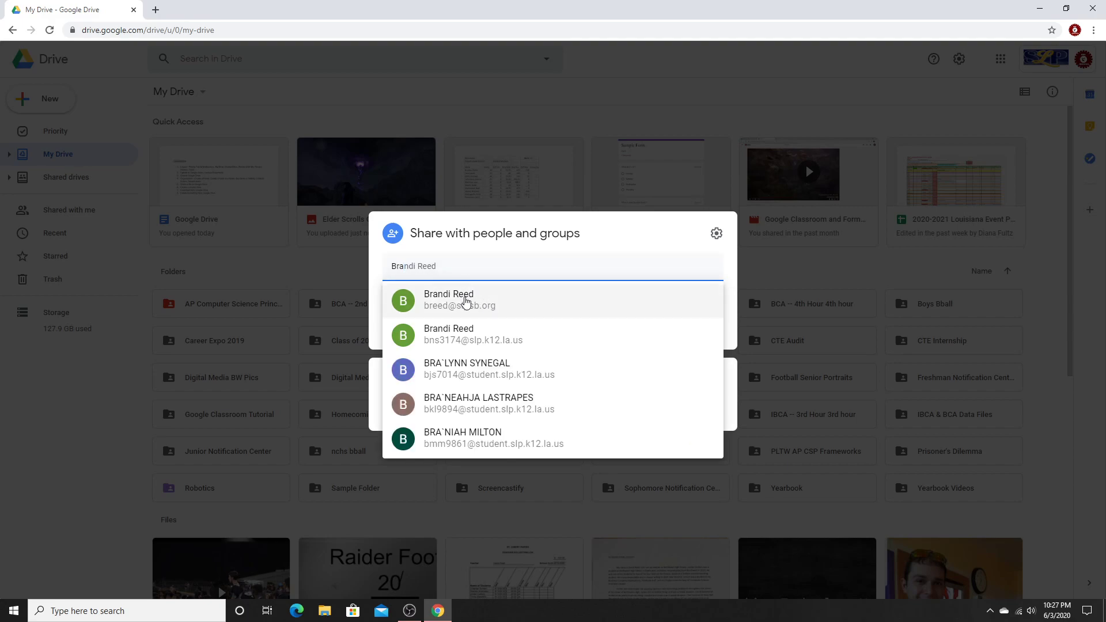
left_click(465, 301)
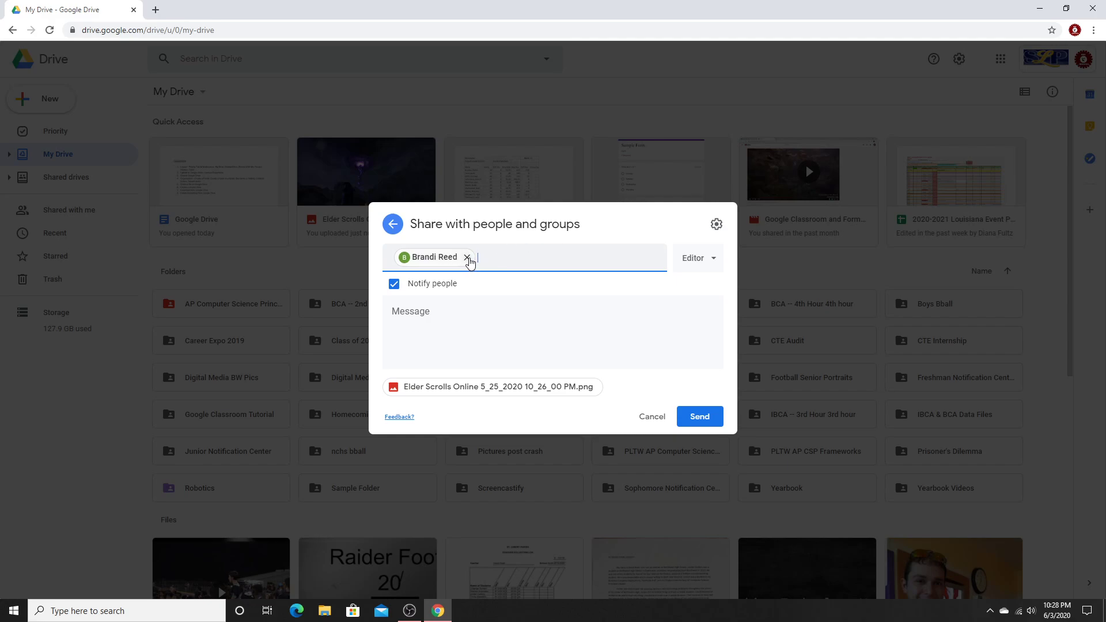
left_click(467, 257)
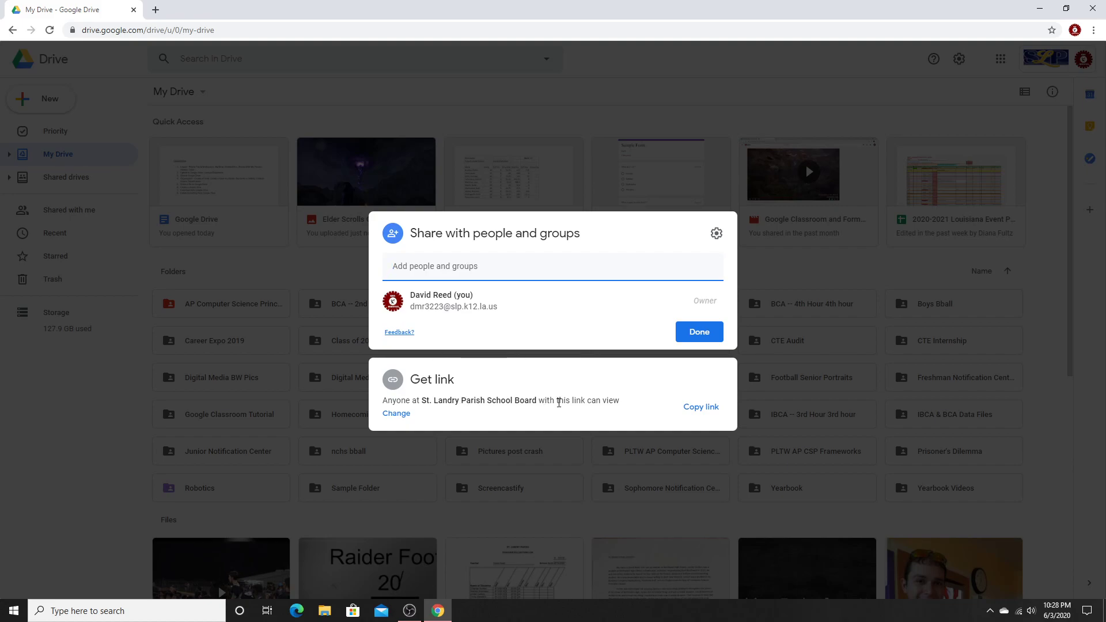
left_click(1052, 322)
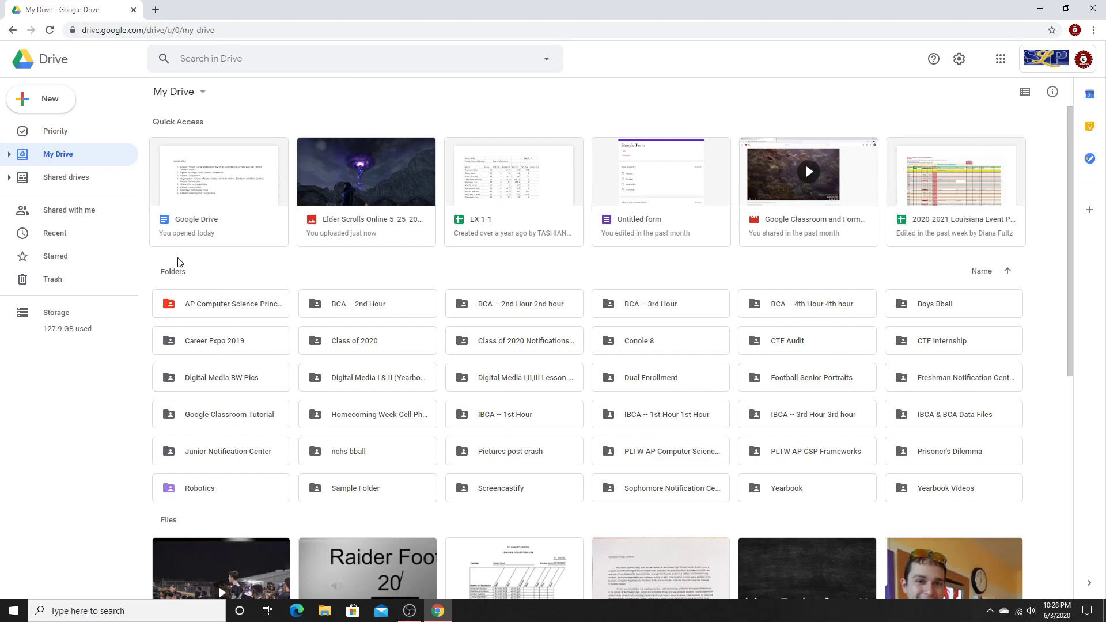
Step: Create a new shared drive named Sample Shared Drive
left_click(63, 183)
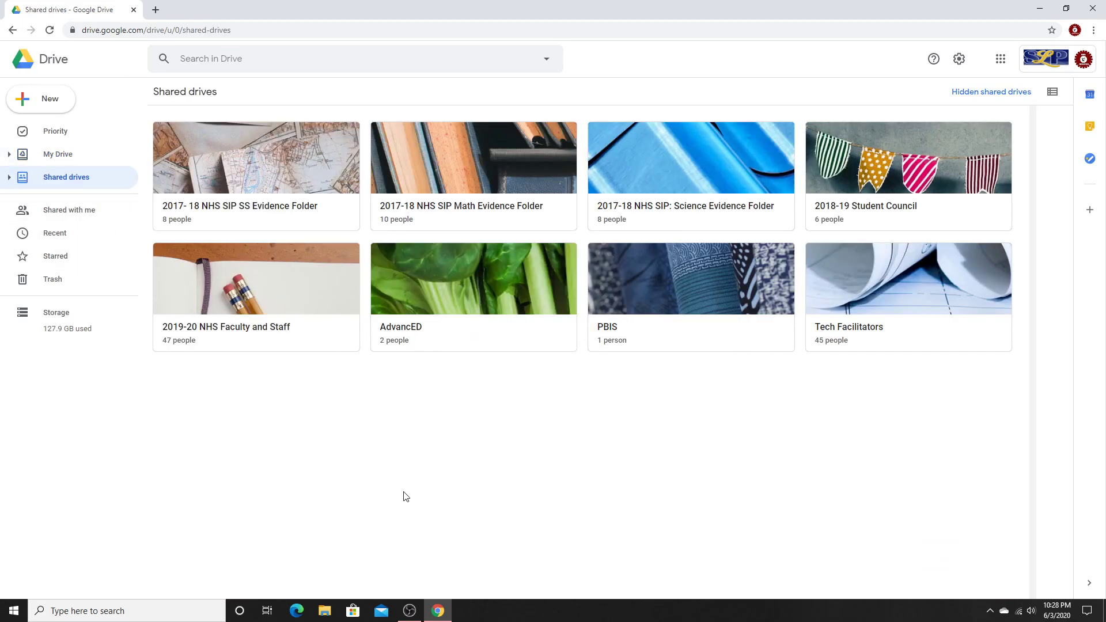
right_click(361, 436)
left_click(418, 455)
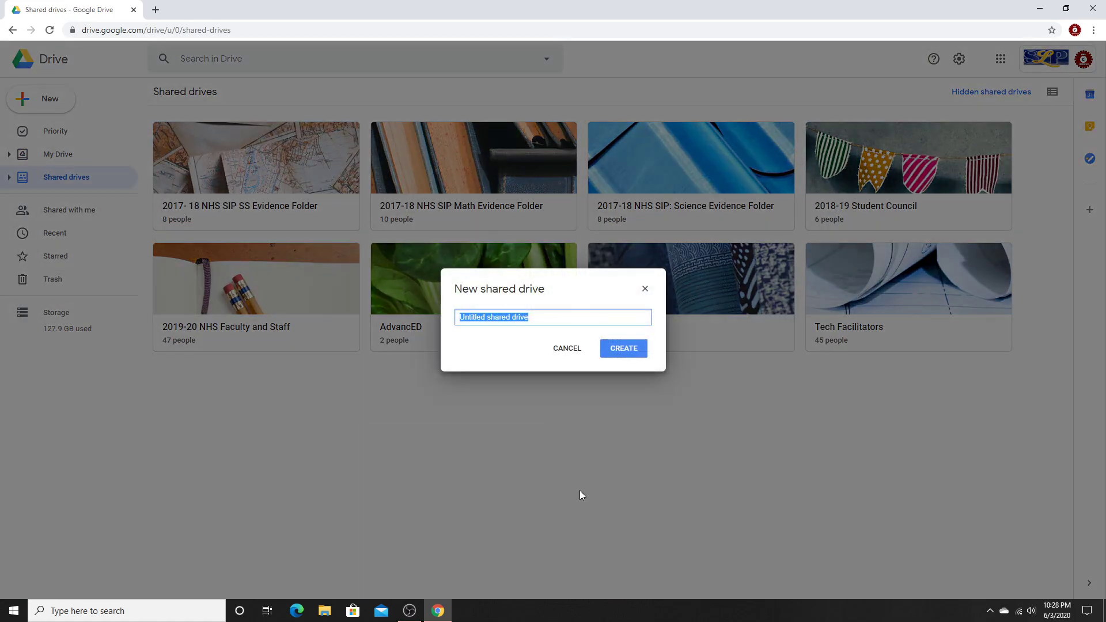
type("Sample Shar")
left_click(637, 347)
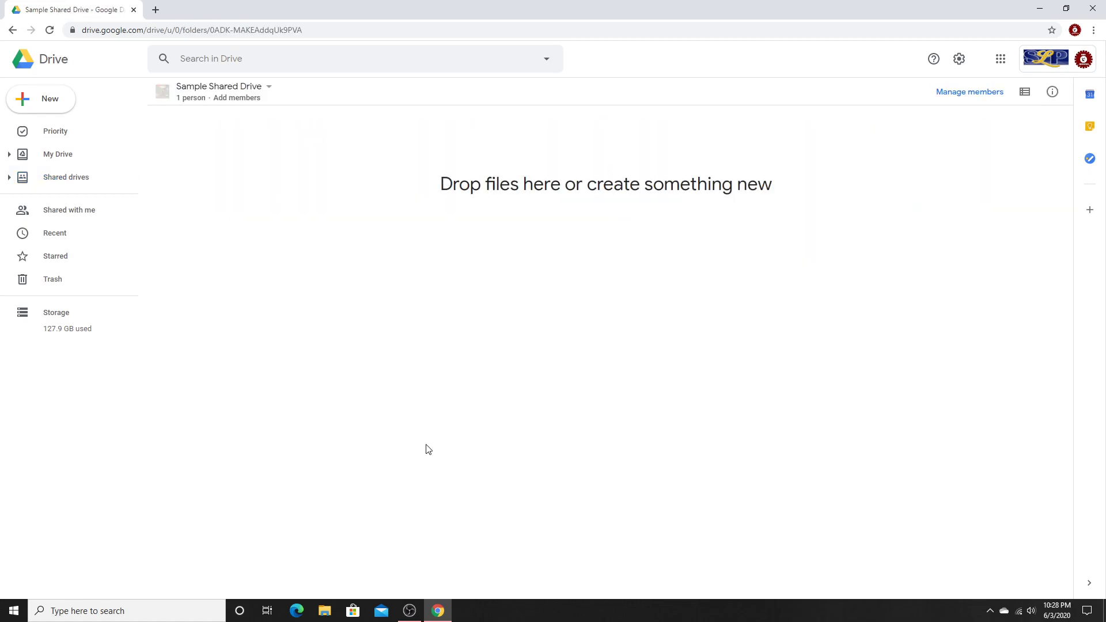
Step: Review the options of Sample Shared Drive, reopen it from the shared drives list, and examine its member management settings
left_click(194, 93)
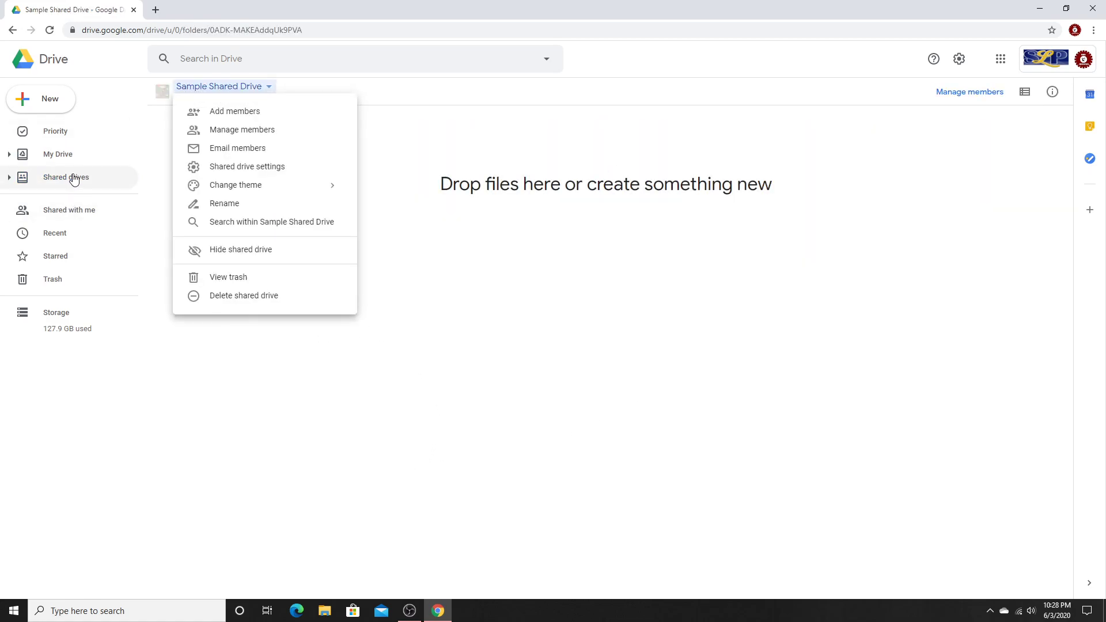
left_click(70, 178)
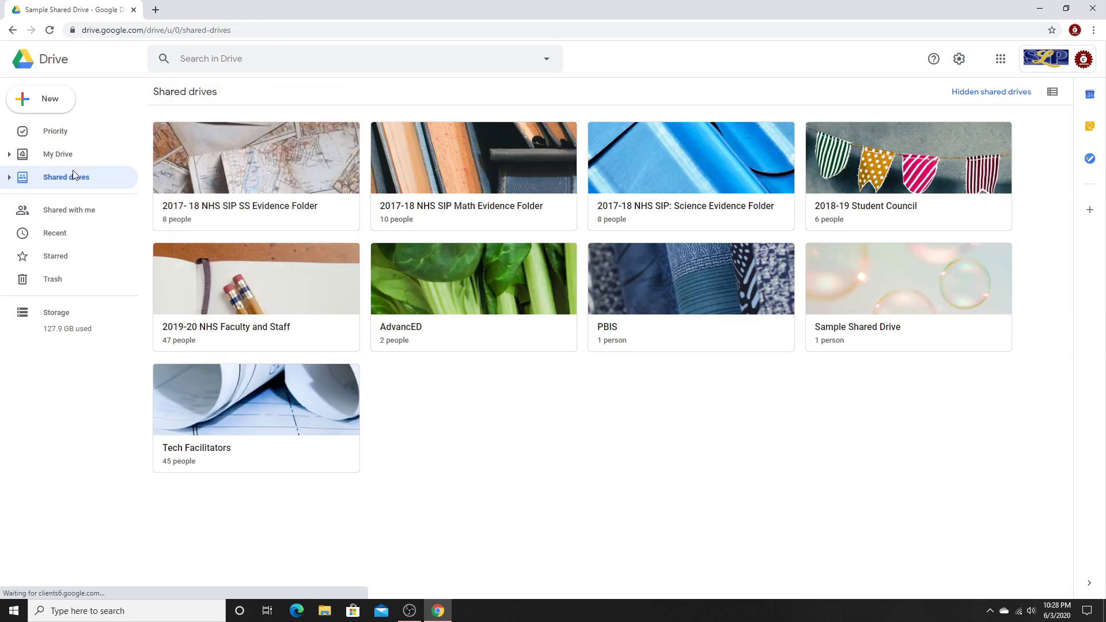
double_click(929, 292)
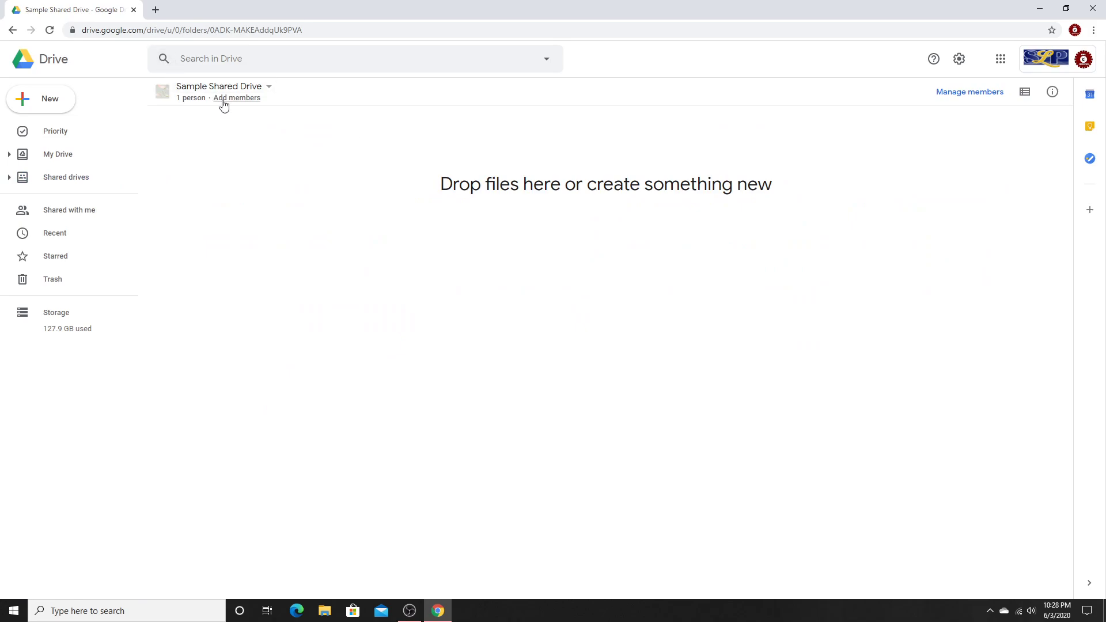
left_click(223, 103)
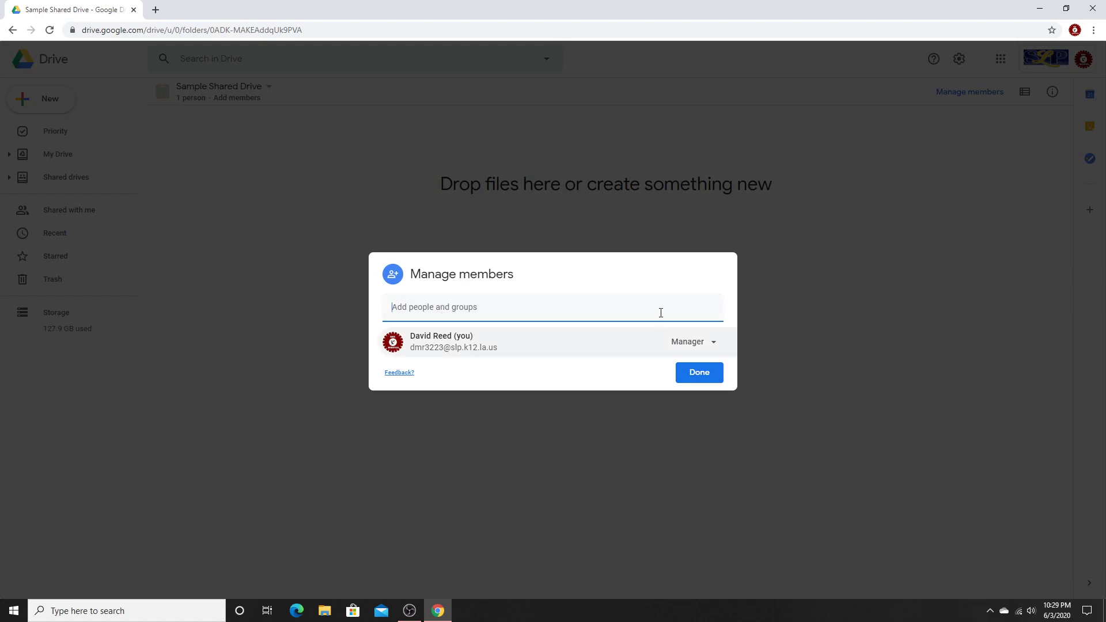
left_click(700, 374)
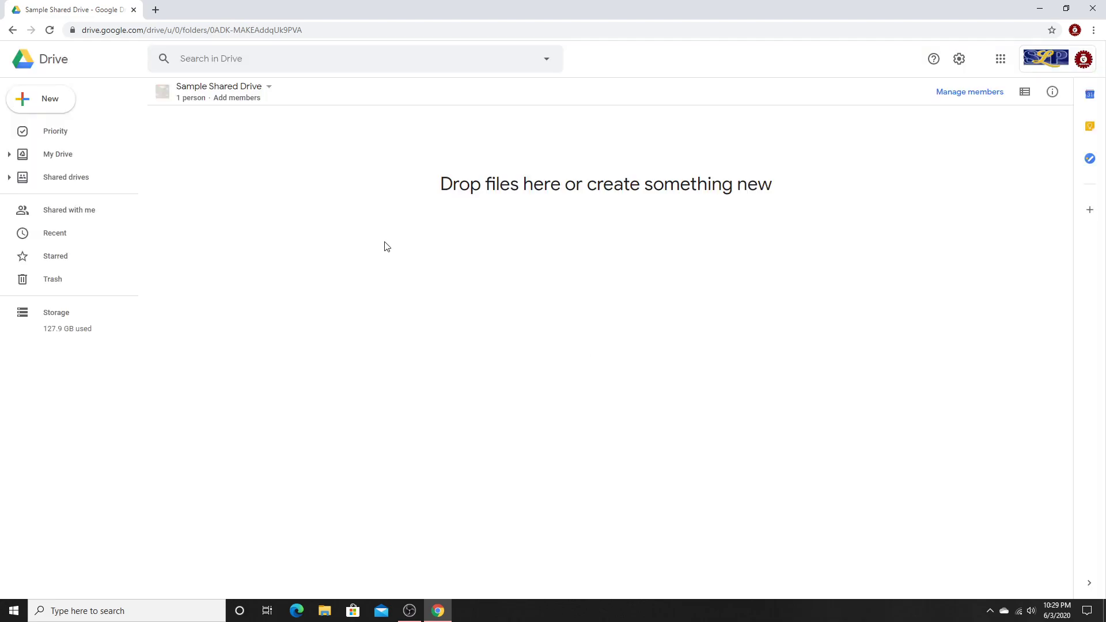
right_click(447, 187)
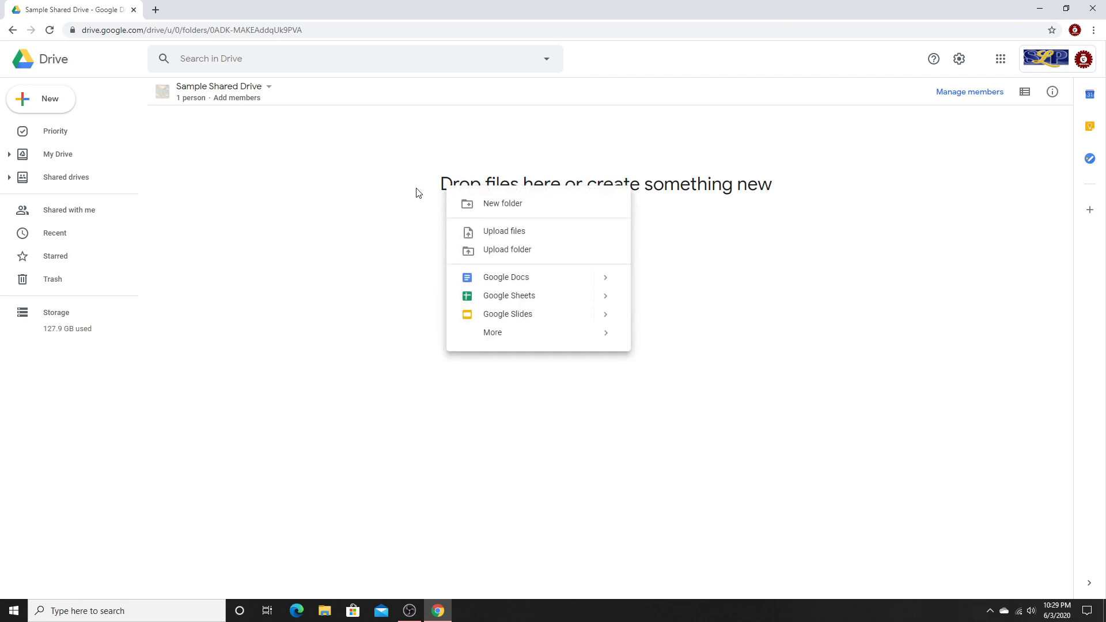
left_click(497, 234)
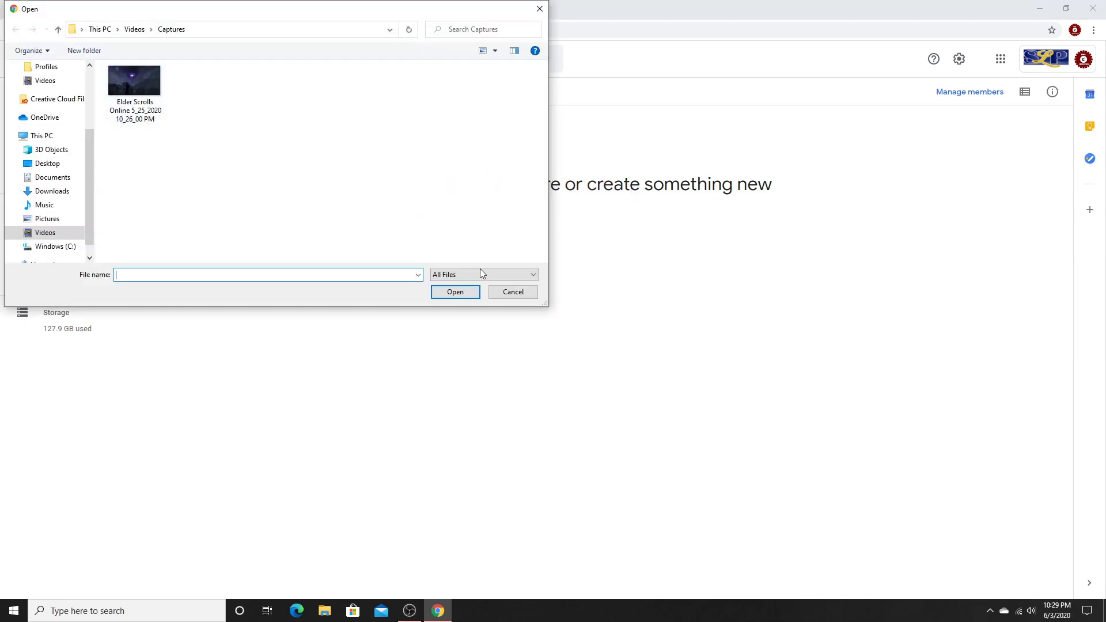
left_click(512, 291)
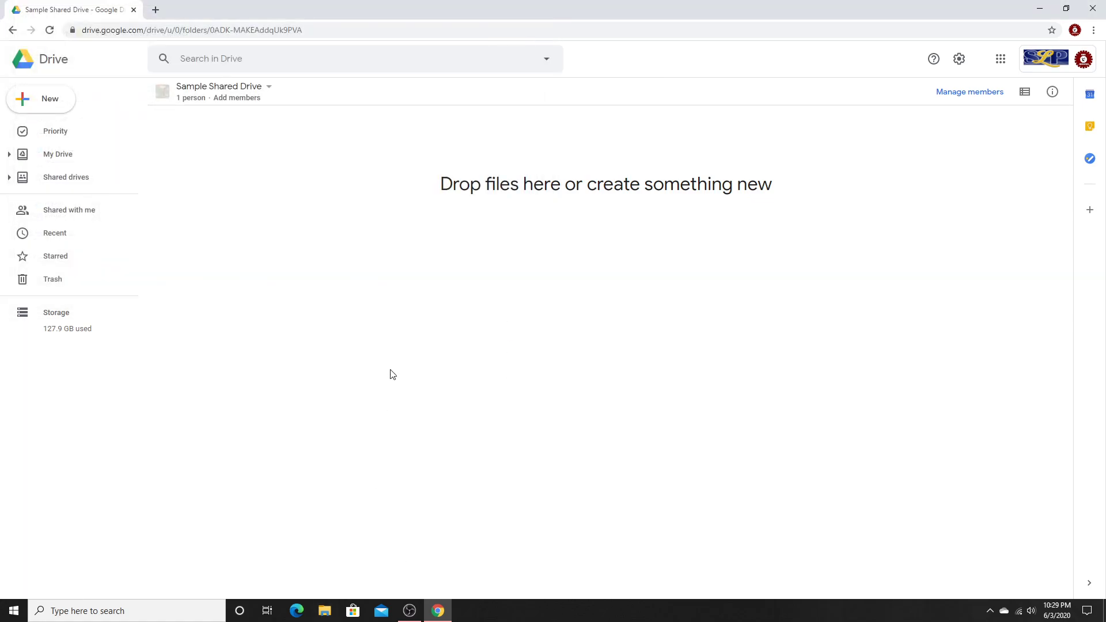
Step: Return to the shared drives list and permanently delete Sample Shared Drive
left_click(46, 67)
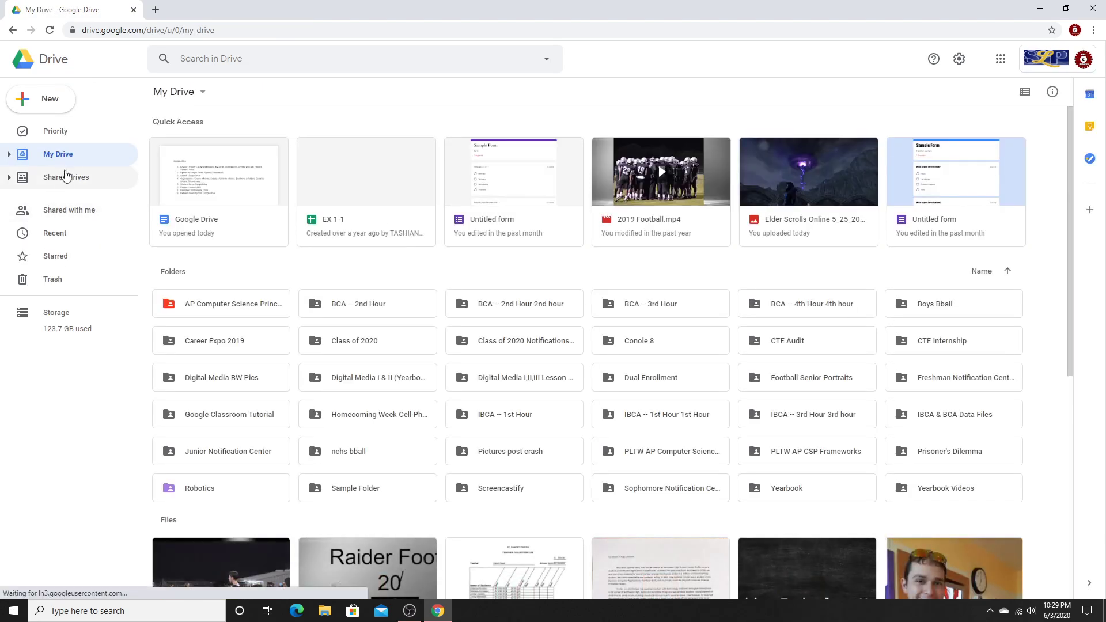
left_click(65, 176)
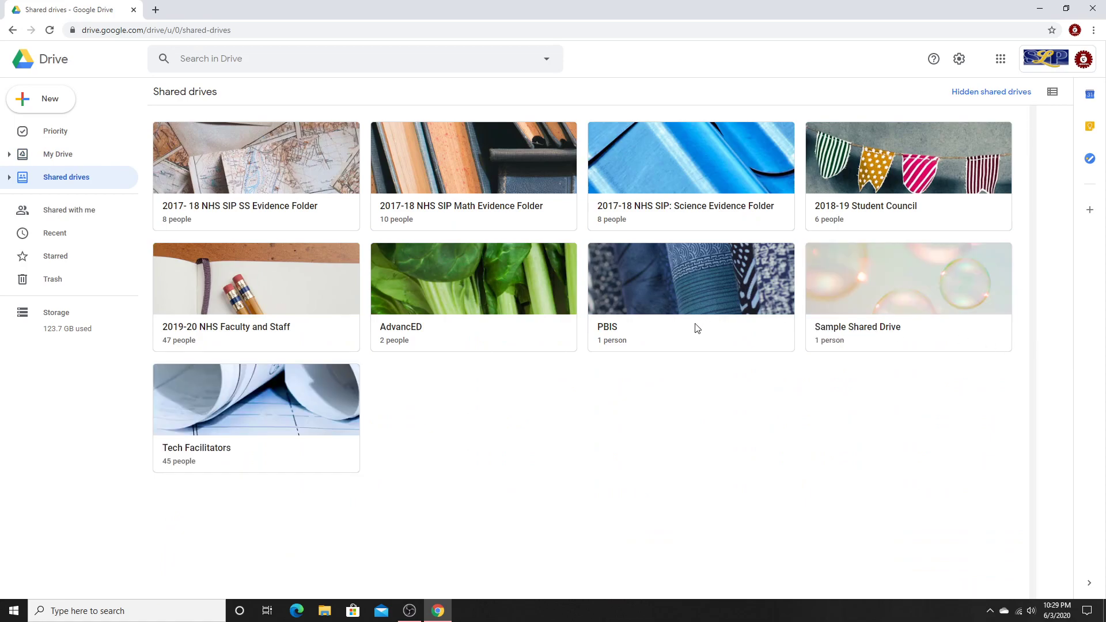
left_click(914, 292)
right_click(916, 292)
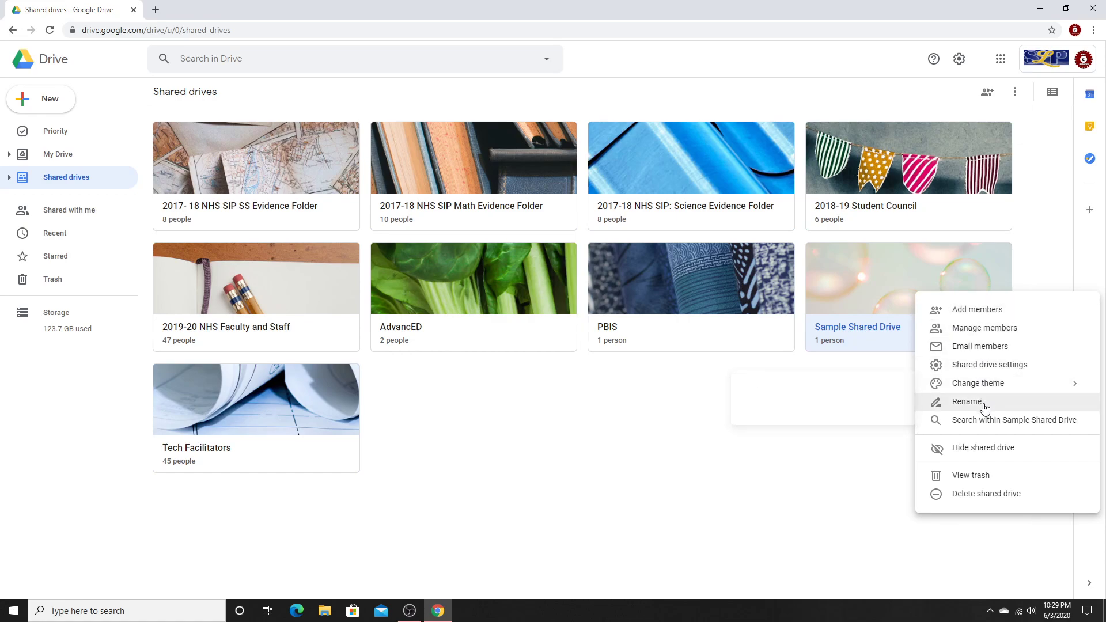
left_click(964, 496)
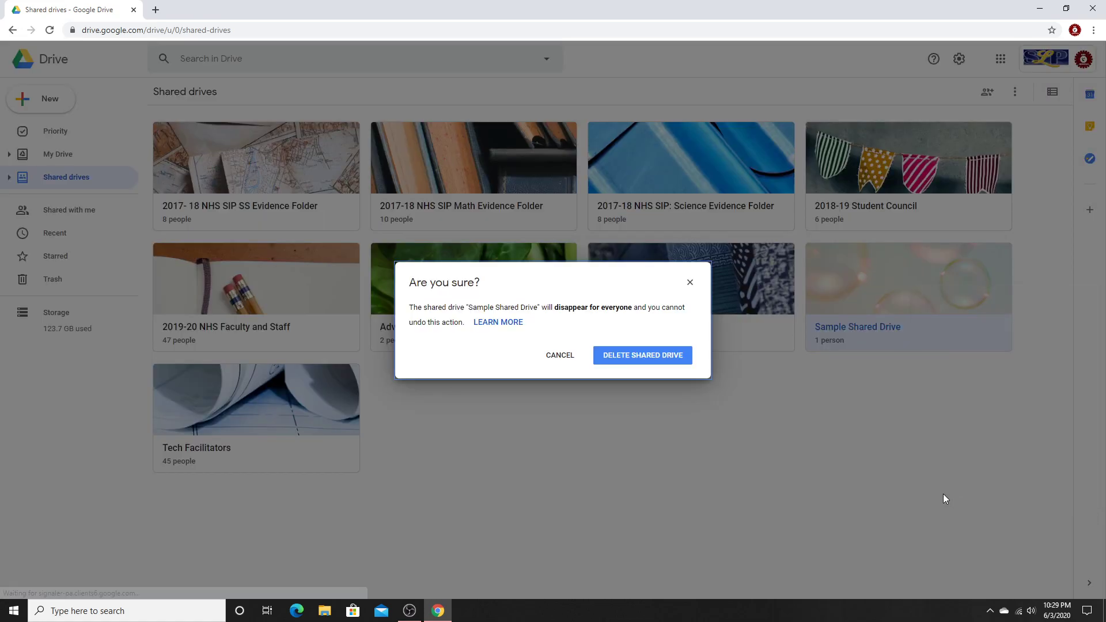
left_click(651, 361)
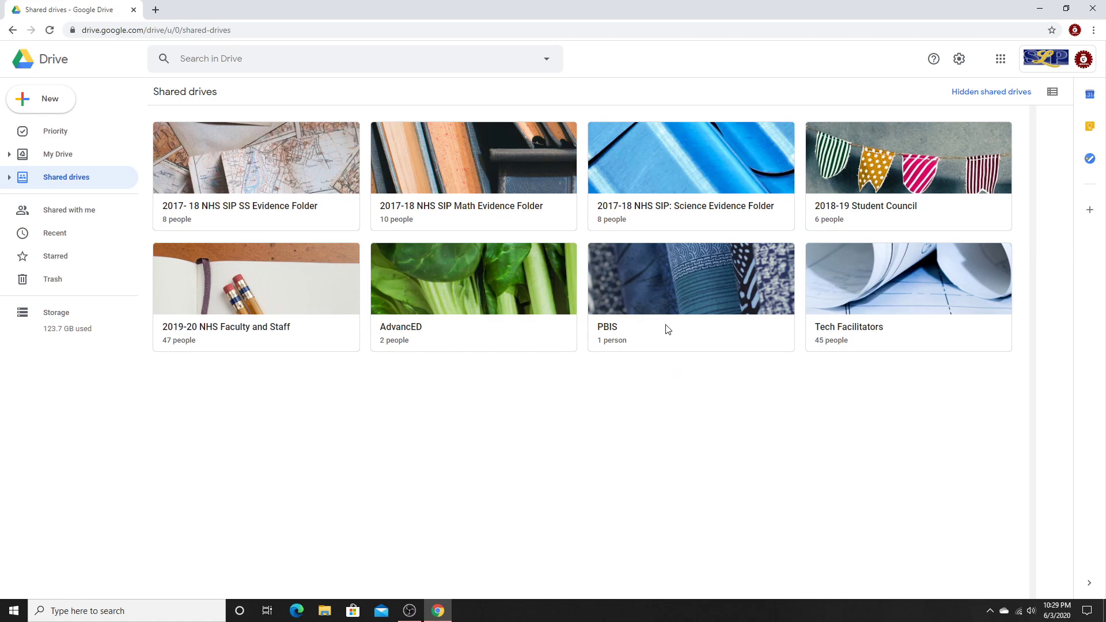
Step: Download the Google Drive document from My Drive's Quick Access files and dismiss the browser's download bar
left_click(72, 159)
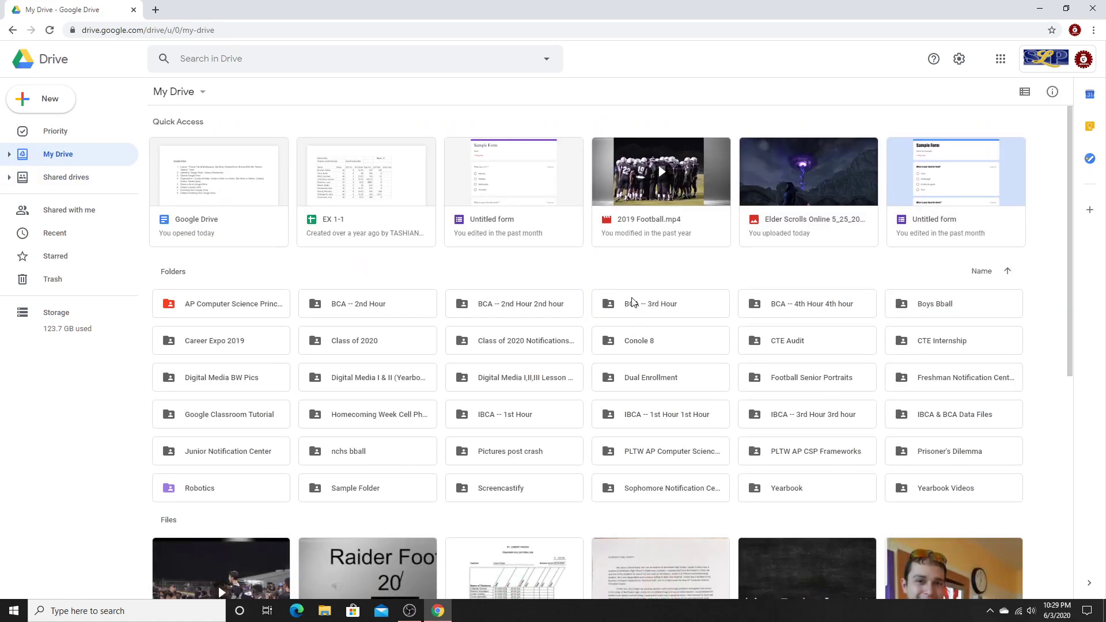
scroll(668, 354, "down", 1)
scroll(670, 347, "up", 1)
left_click(266, 194)
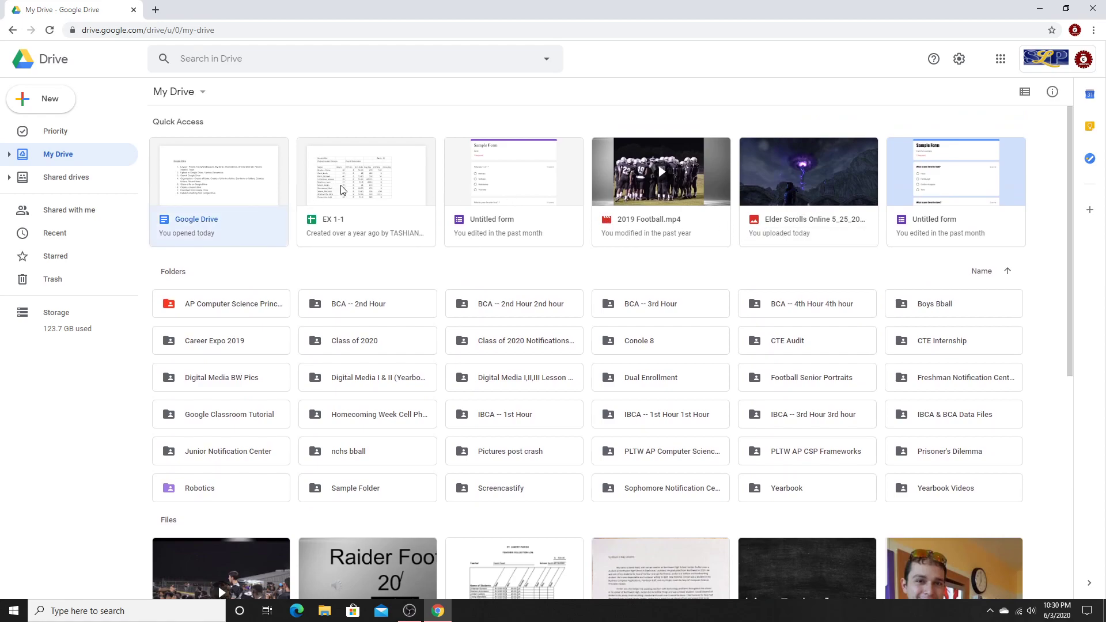
right_click(228, 193)
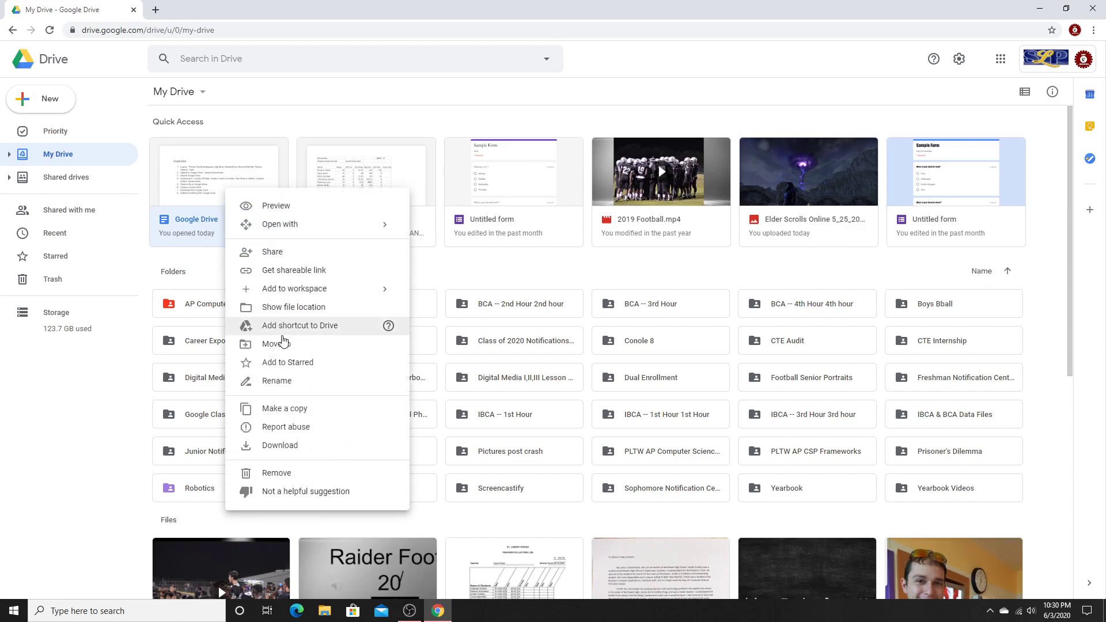
left_click(282, 445)
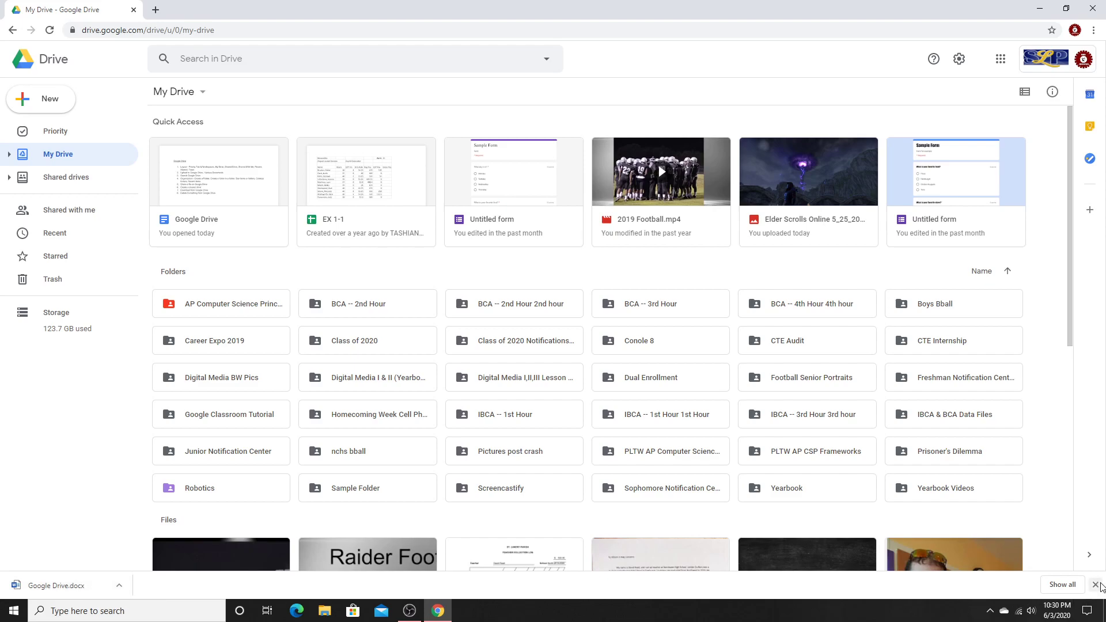
left_click(1095, 585)
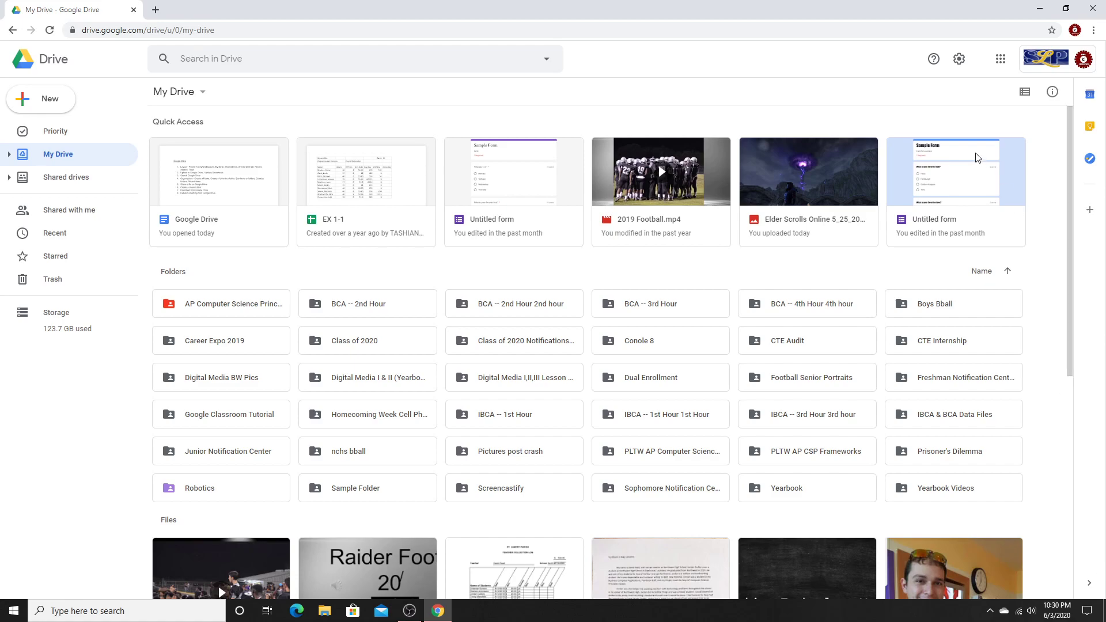
Step: Remove the Elder Scrolls Online image from My Drive
left_click(802, 190)
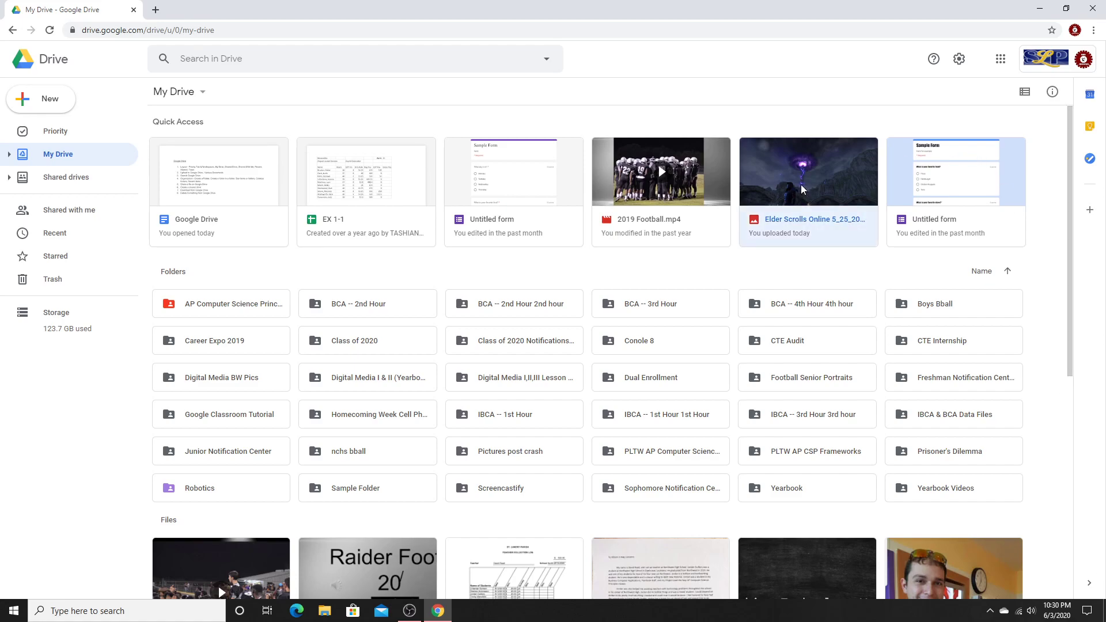
right_click(801, 190)
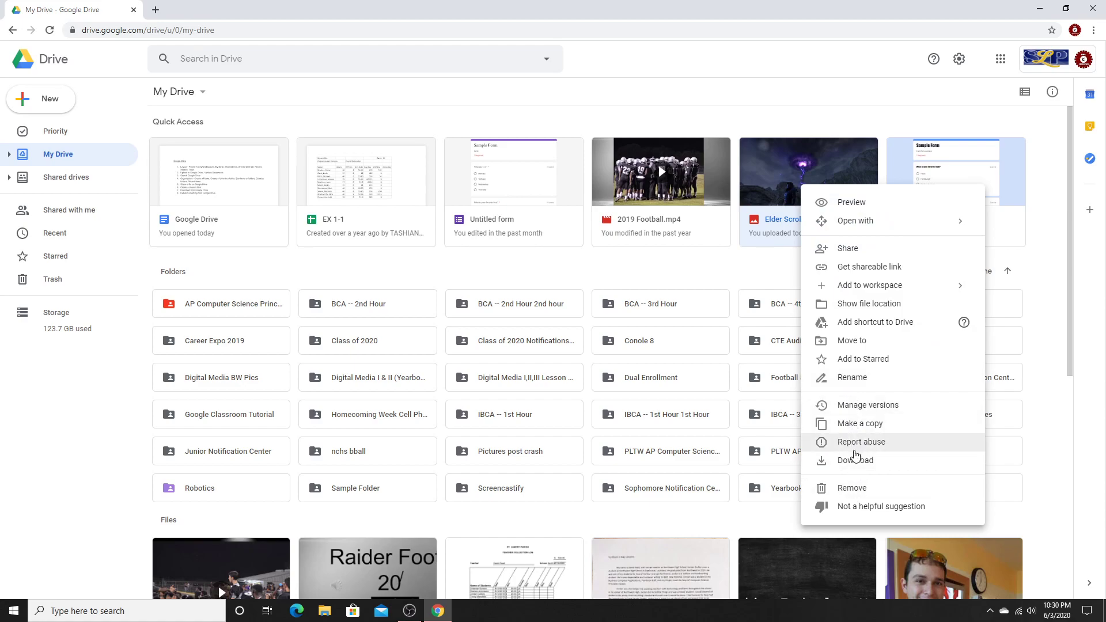
left_click(869, 490)
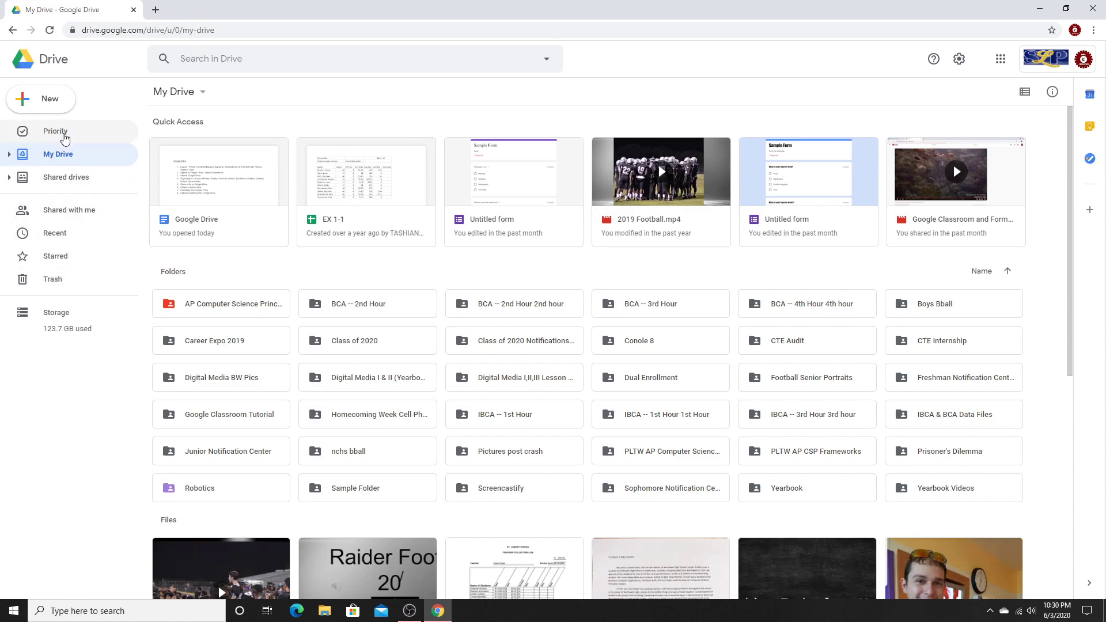
Step: Examine the Priority page's suggested files and workspaces, and compare them with the folders and files in My Drive
left_click(65, 139)
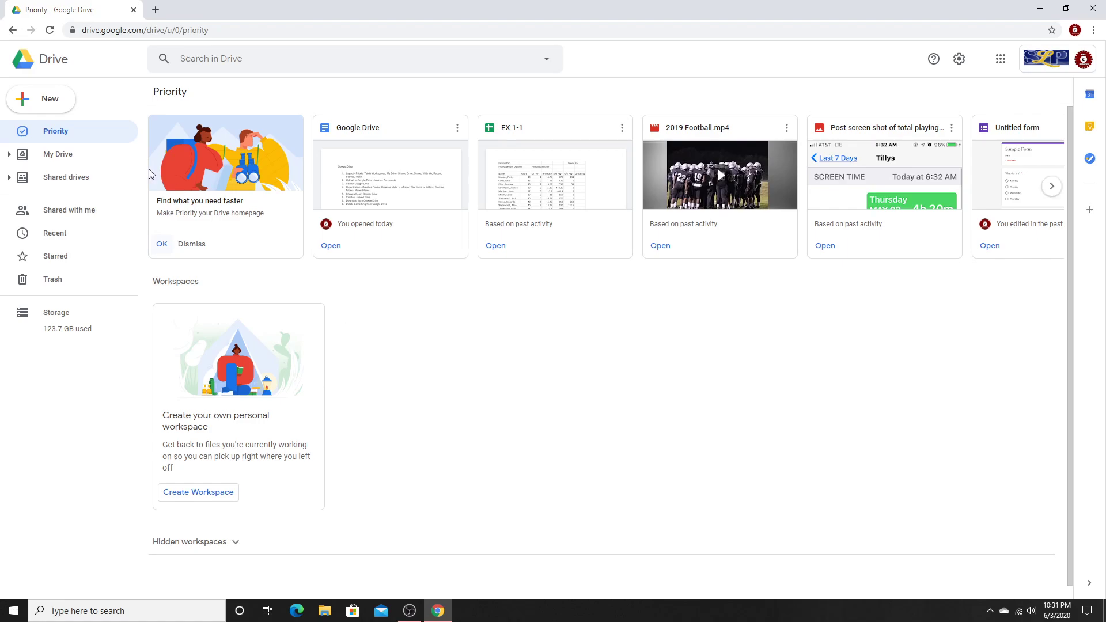
left_click(79, 162)
scroll(469, 280, "down", 3)
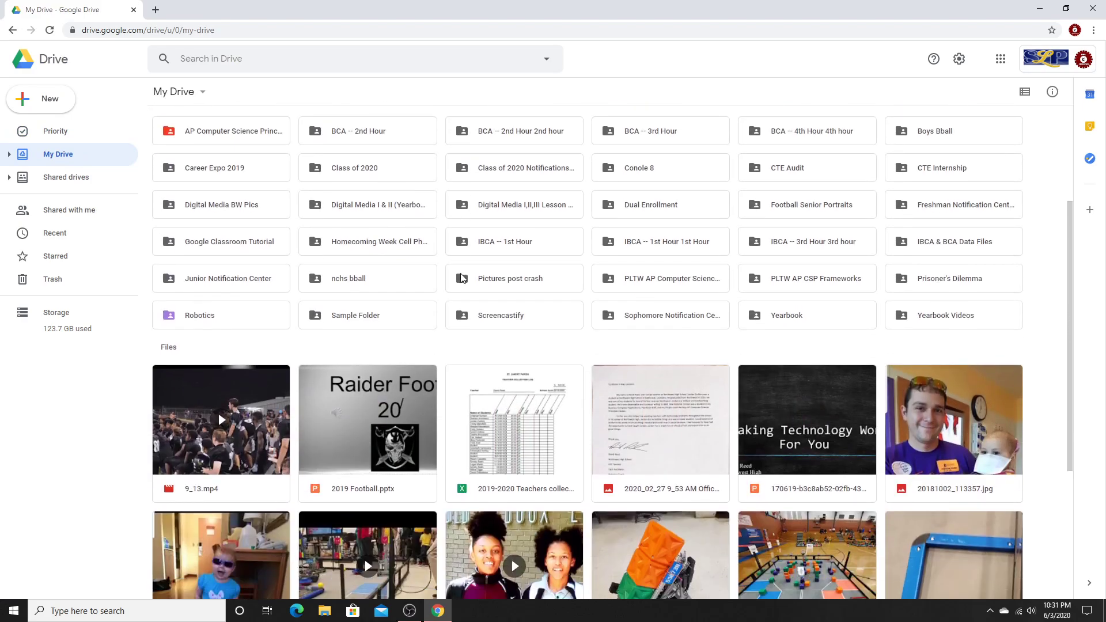
scroll(461, 277, "down", 4)
scroll(452, 269, "up", 6)
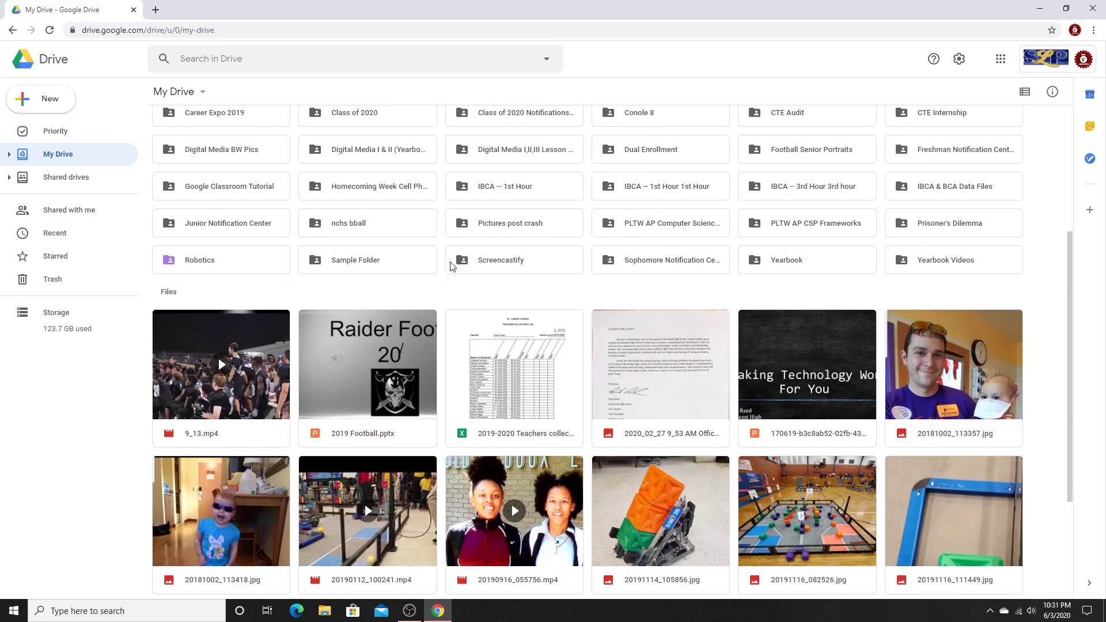
scroll(193, 201, "up", 2)
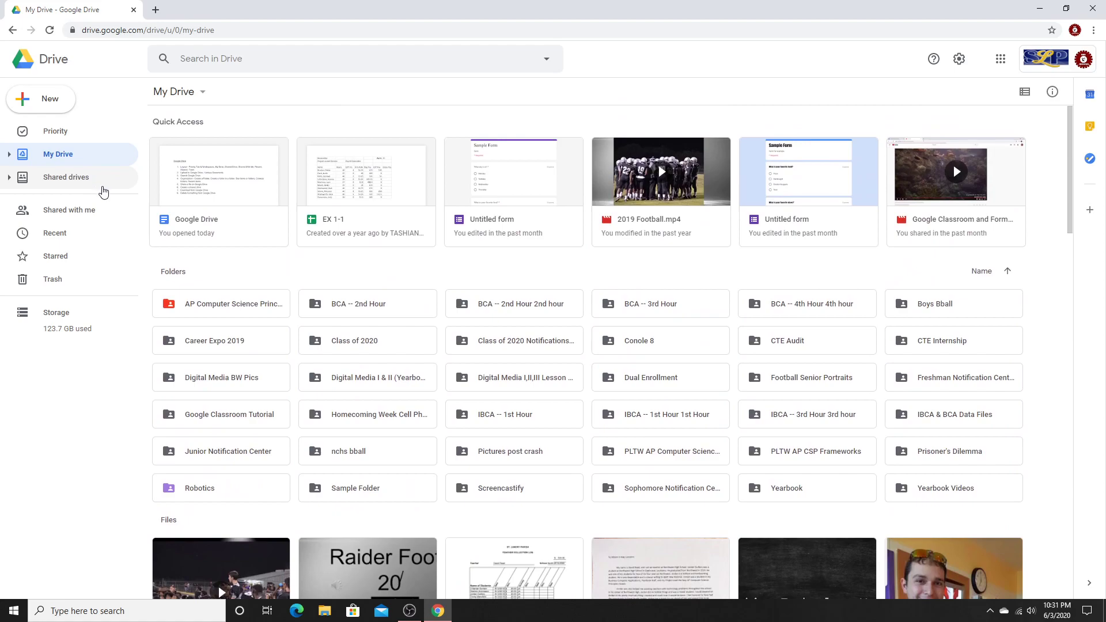
Step: Create a workspace named Robotics on the Priority page and open its file picker
left_click(63, 132)
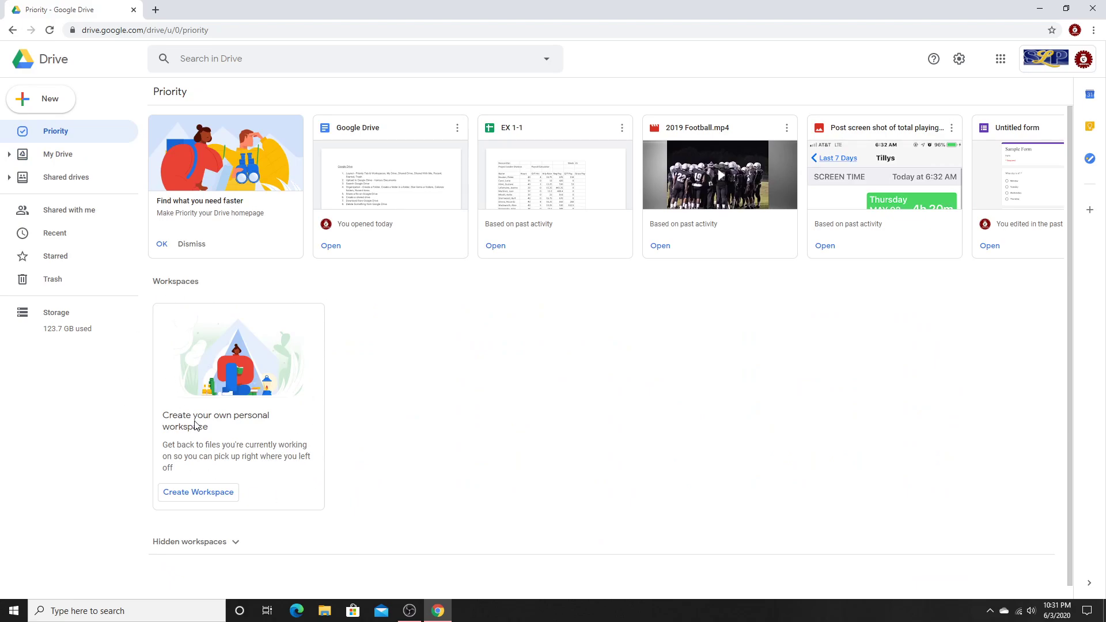
left_click(202, 495)
type("Robotics")
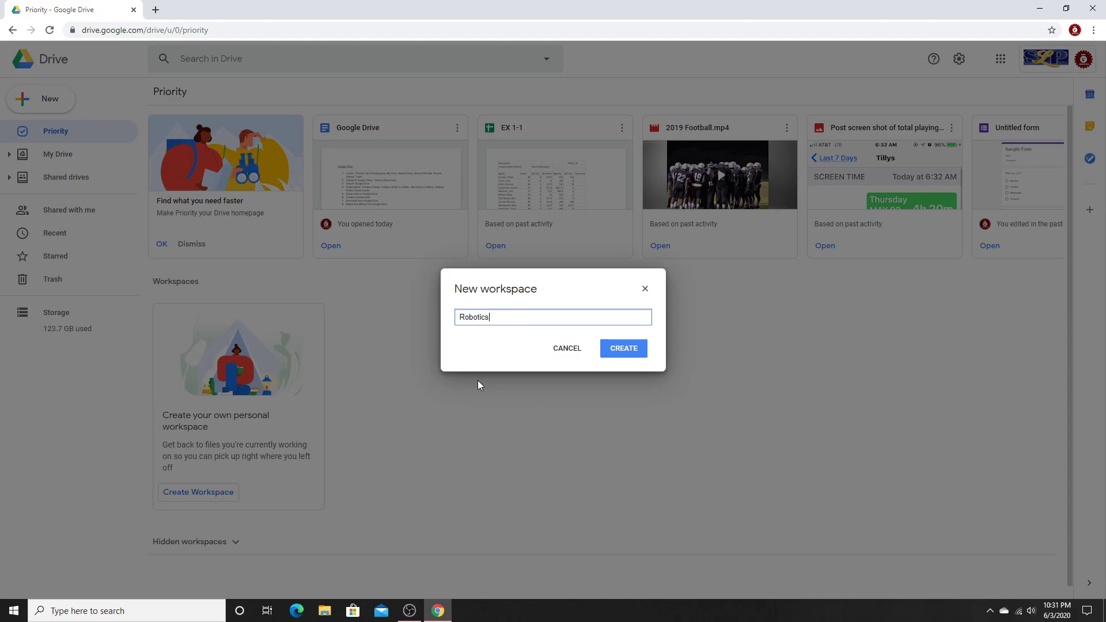
left_click(637, 354)
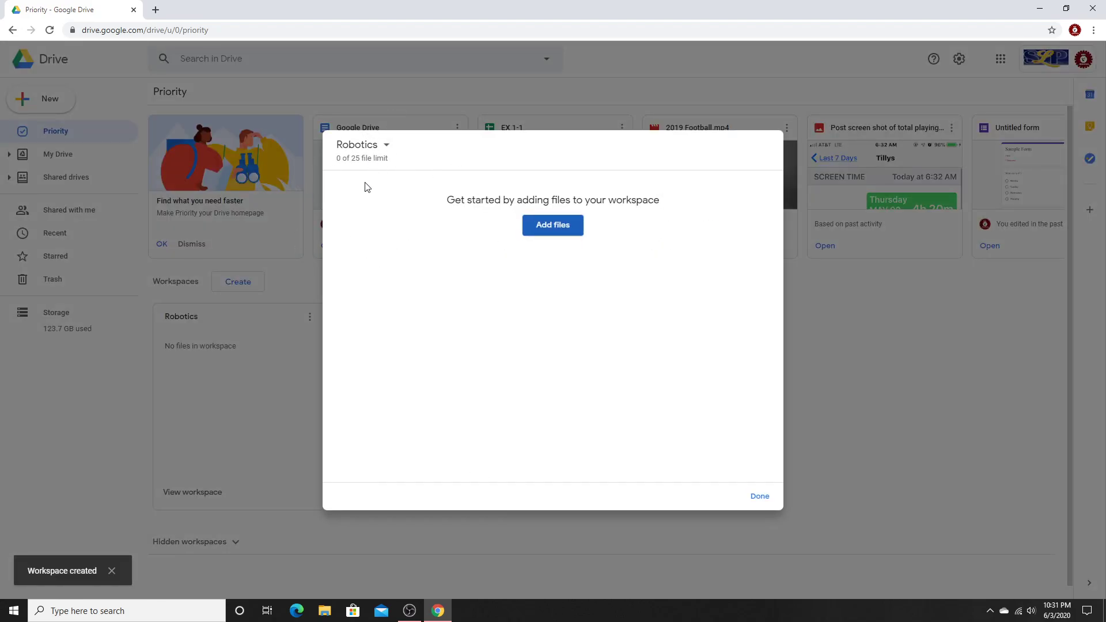
left_click(554, 231)
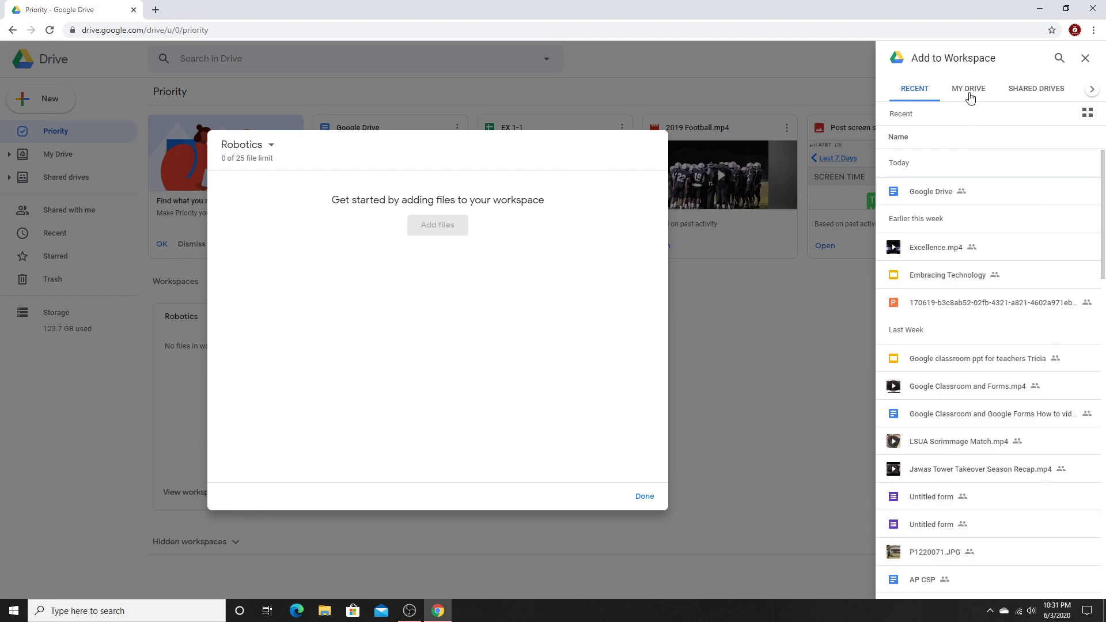
left_click(933, 252)
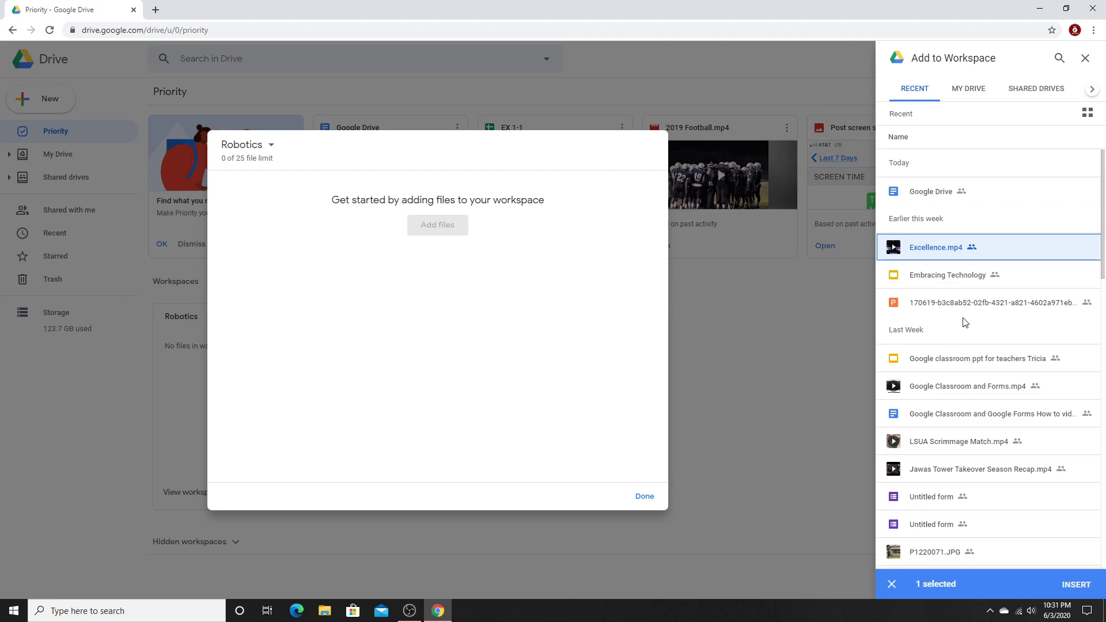
scroll(979, 385, "down", 1)
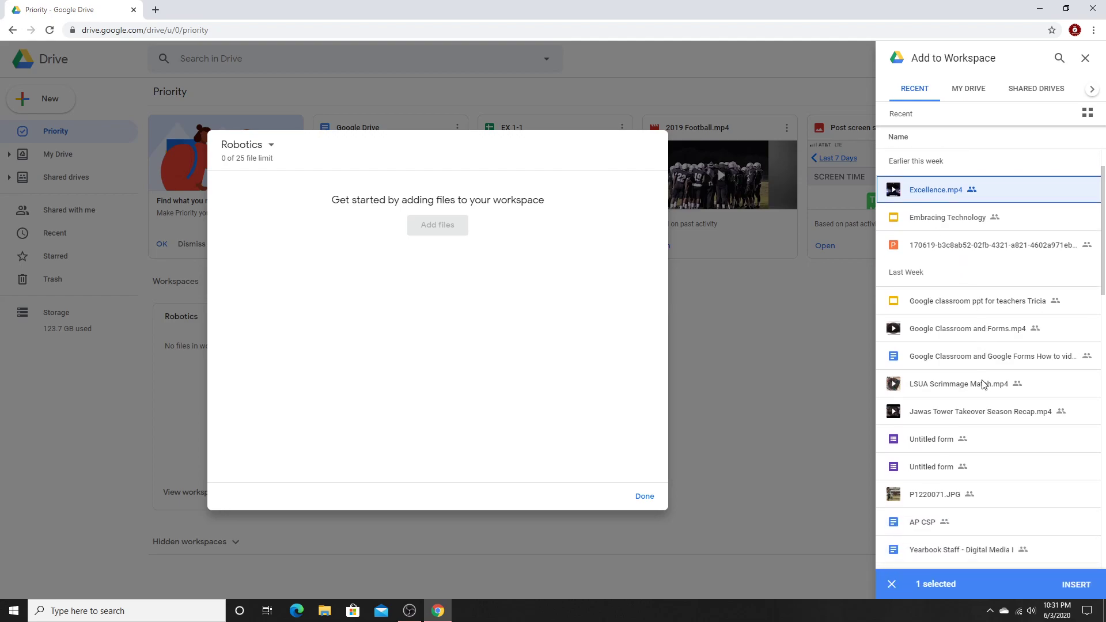
left_click(945, 387)
left_click(995, 419)
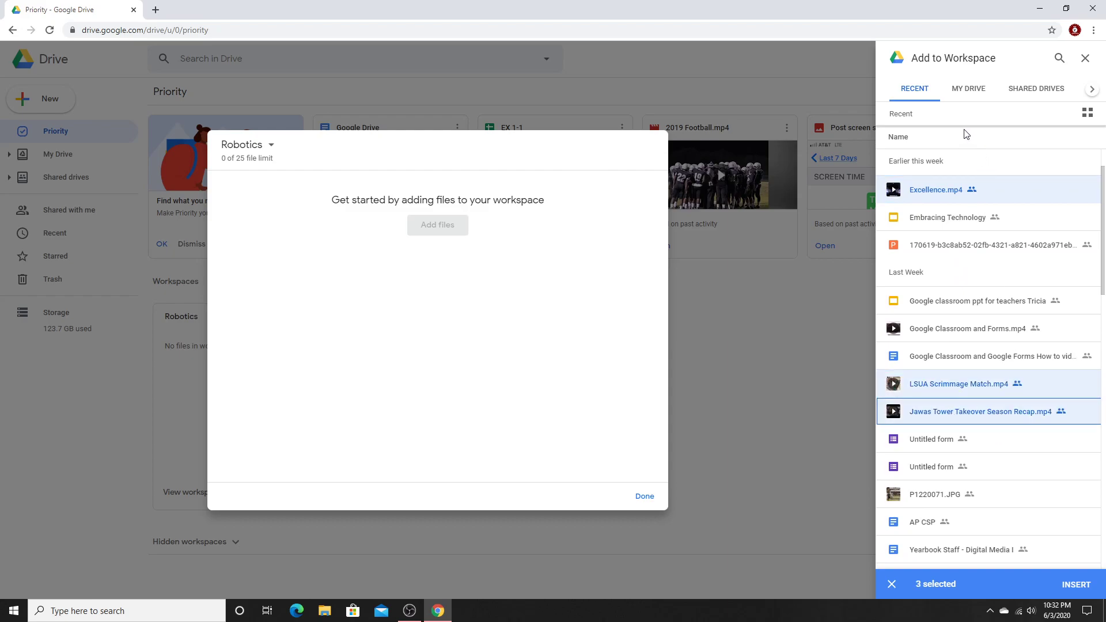
left_click(965, 95)
left_click(919, 91)
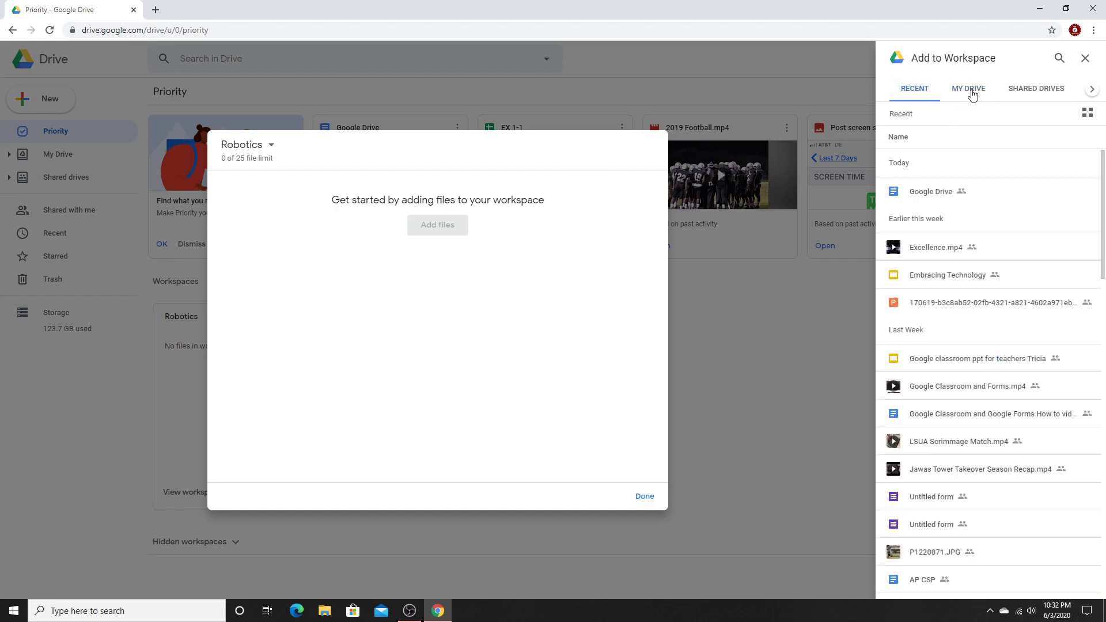
Step: Add Excellence.mp4, LSUA Scrimmage Match.mp4 and Jawas Tower Takeover Season Recap.mp4 from the recent files to the Robotics workspace
left_click(936, 249)
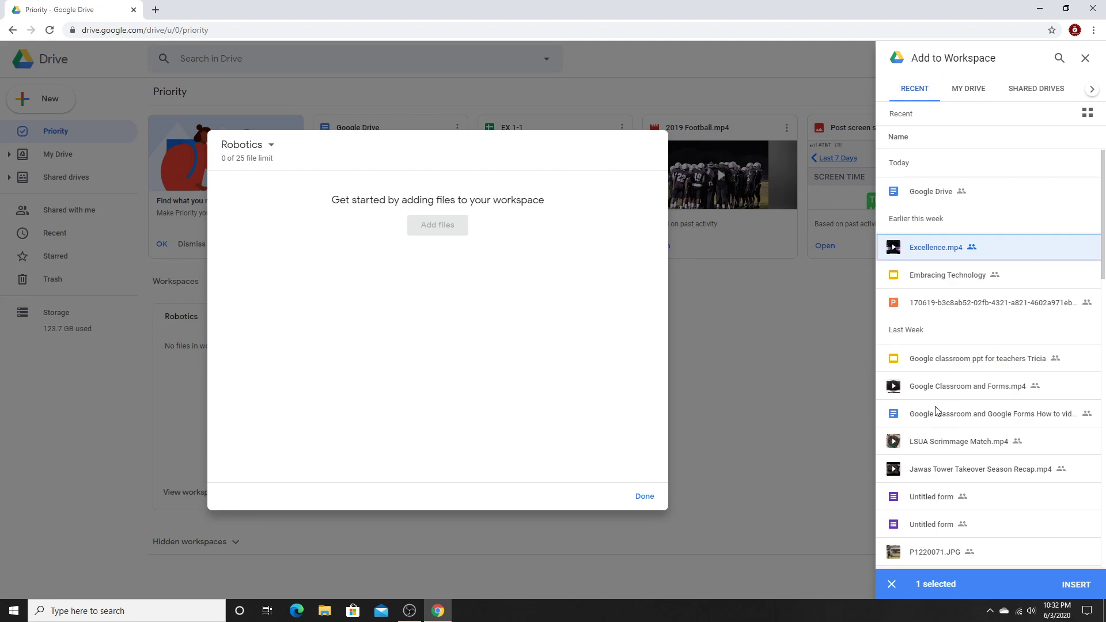
left_click(927, 443)
left_click(932, 470)
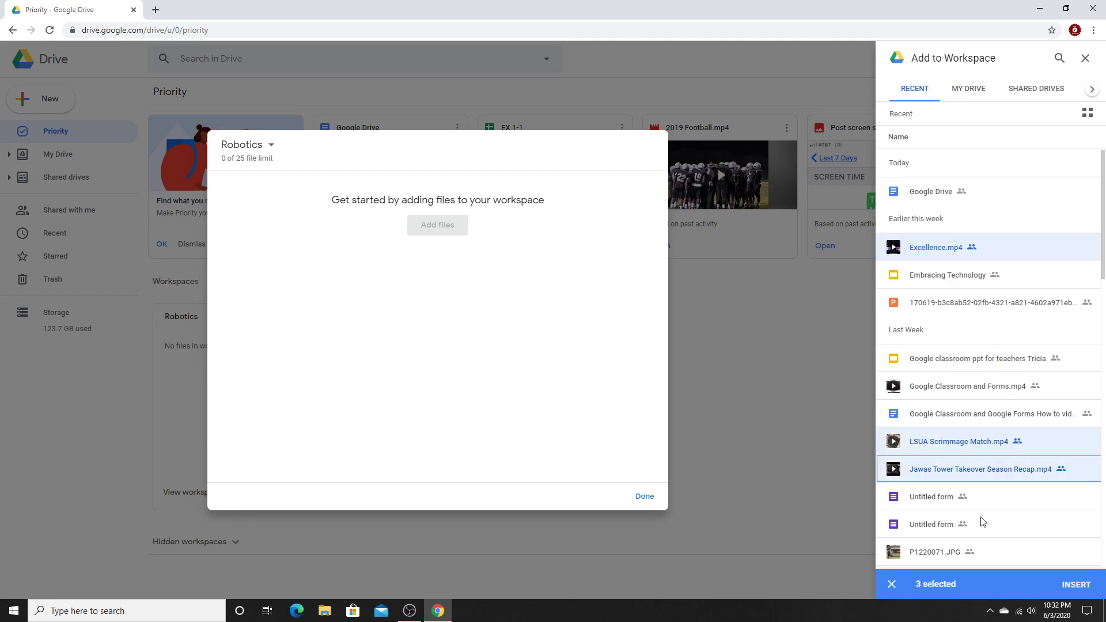
left_click(1072, 586)
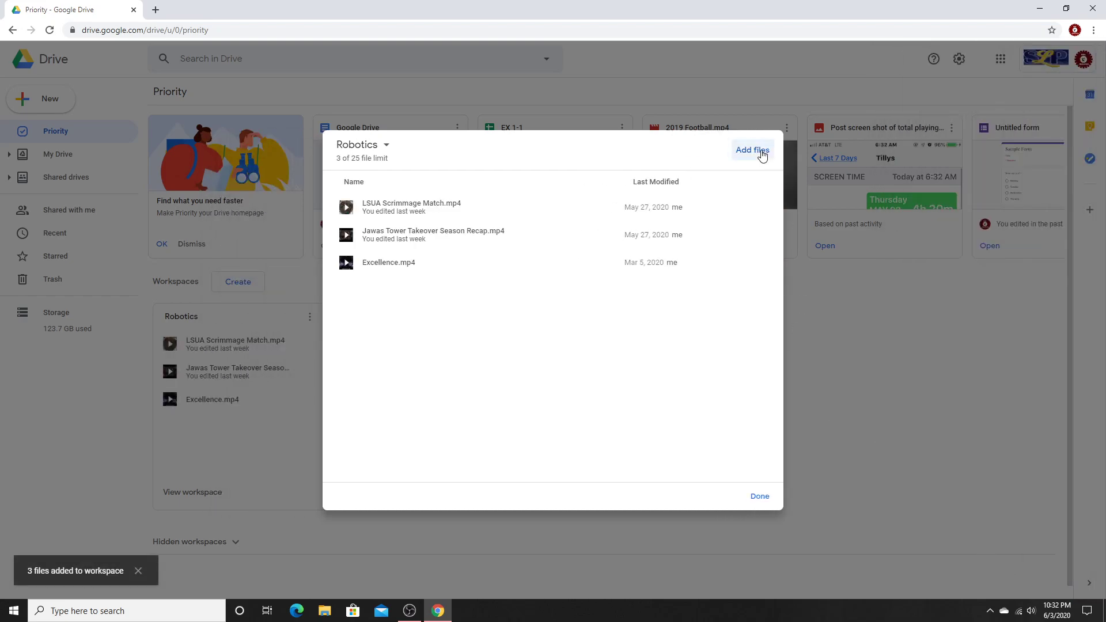
Step: Add the Parade Intro -- Audio Only video from My Drive's Robotics > State Comp folder to the Robotics workspace
left_click(754, 150)
left_click(960, 92)
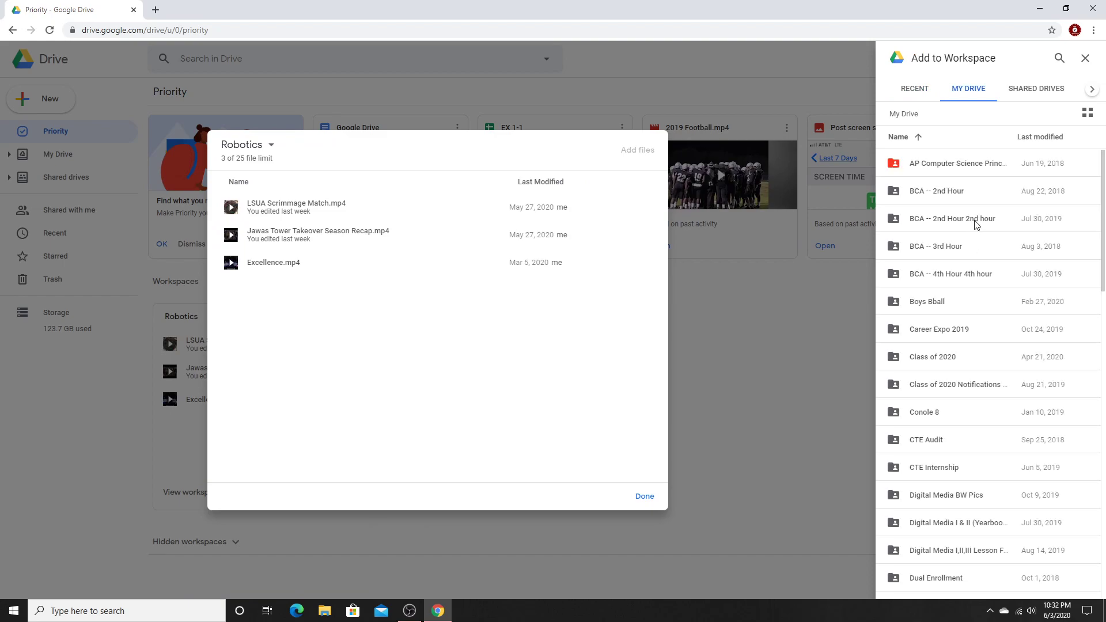
scroll(973, 222, "down", 3)
scroll(949, 369, "down", 3)
scroll(948, 371, "down", 5)
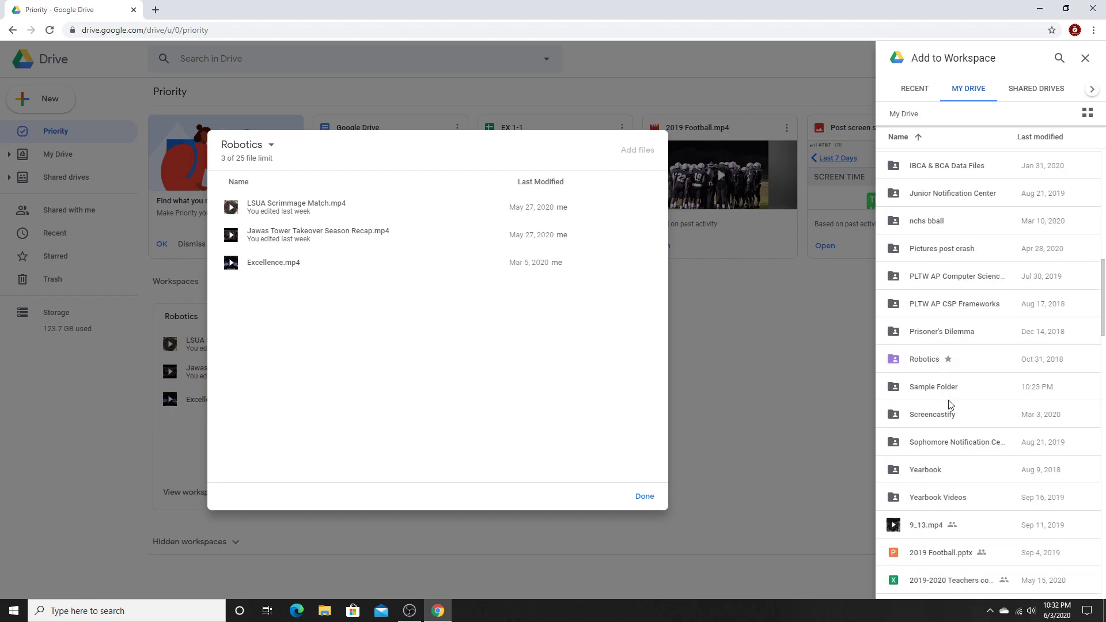
double_click(926, 362)
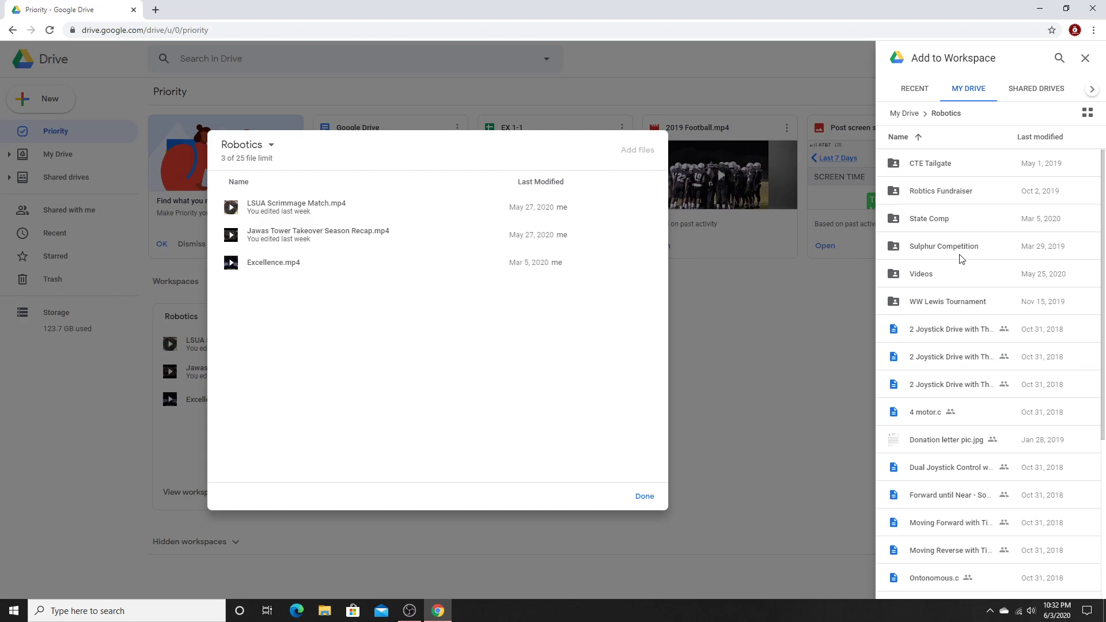
double_click(936, 219)
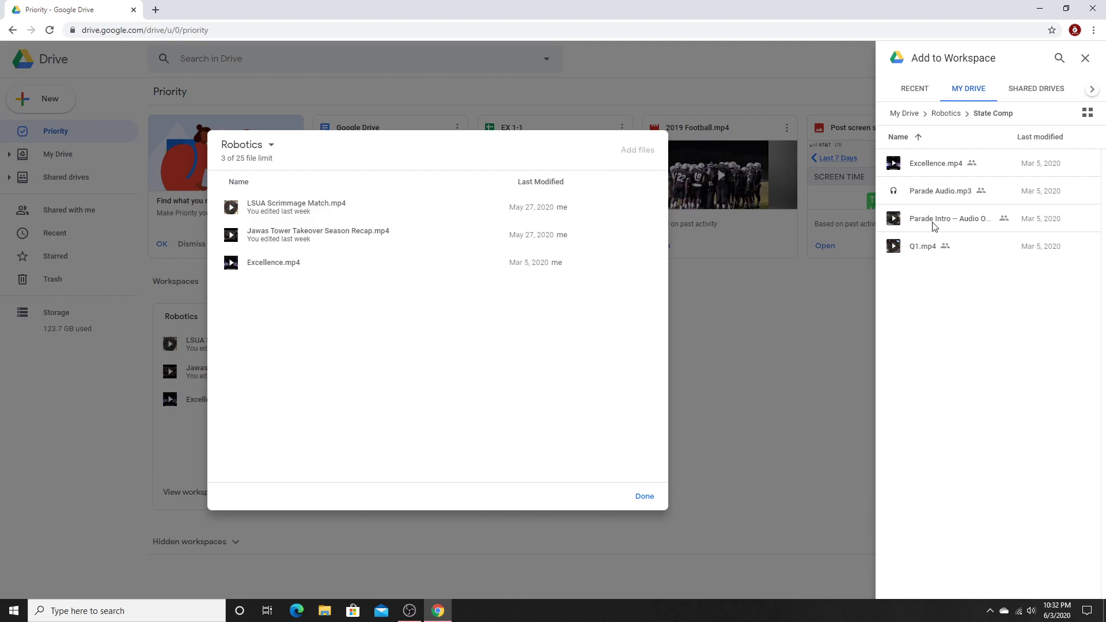
double_click(933, 223)
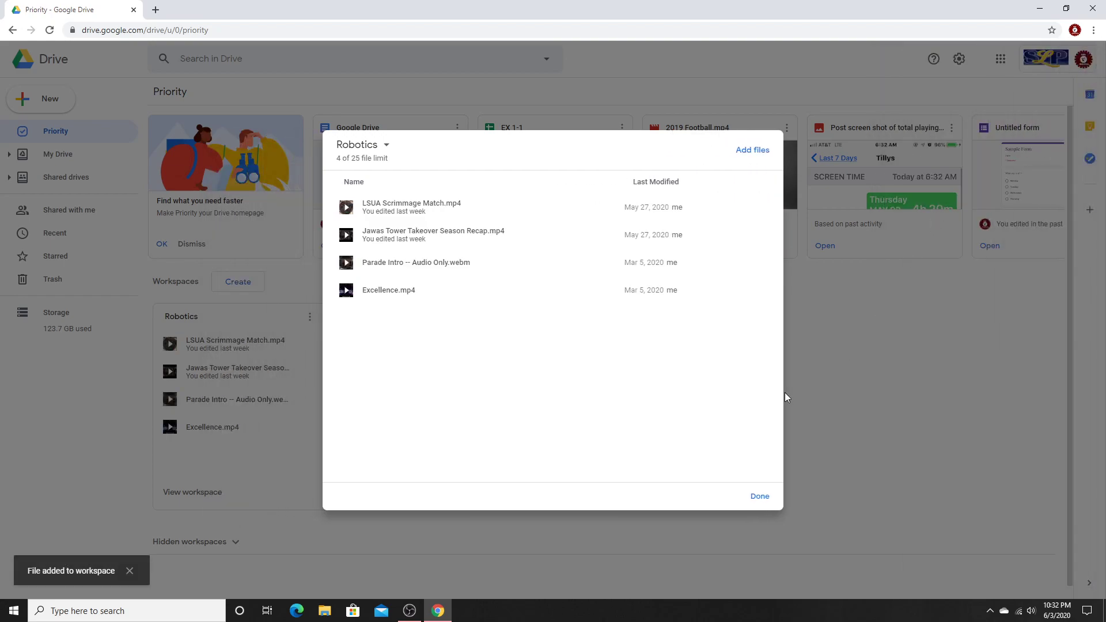
Step: Add 20200325_203854.jpg from My Drive to the Robotics workspace and finish editing it
left_click(752, 150)
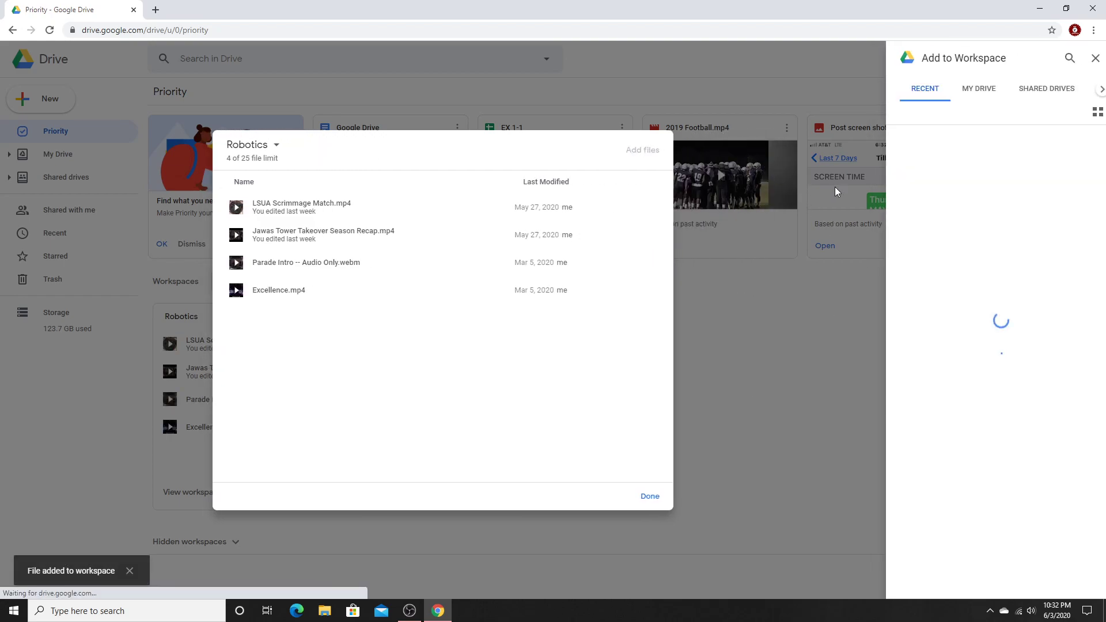
left_click(977, 93)
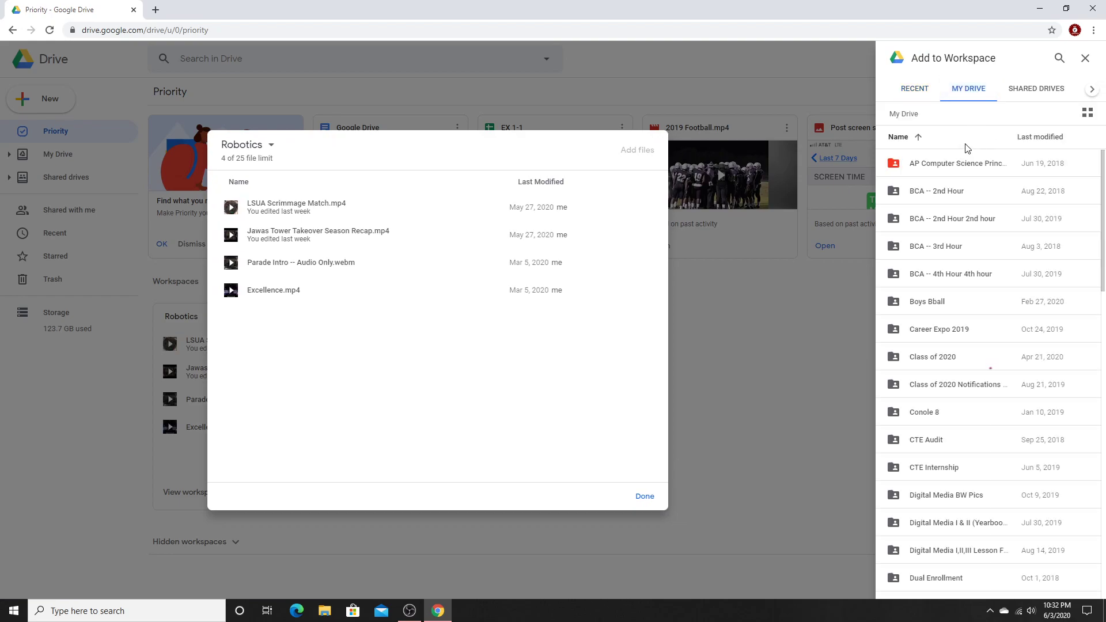
scroll(930, 330, "down", 15)
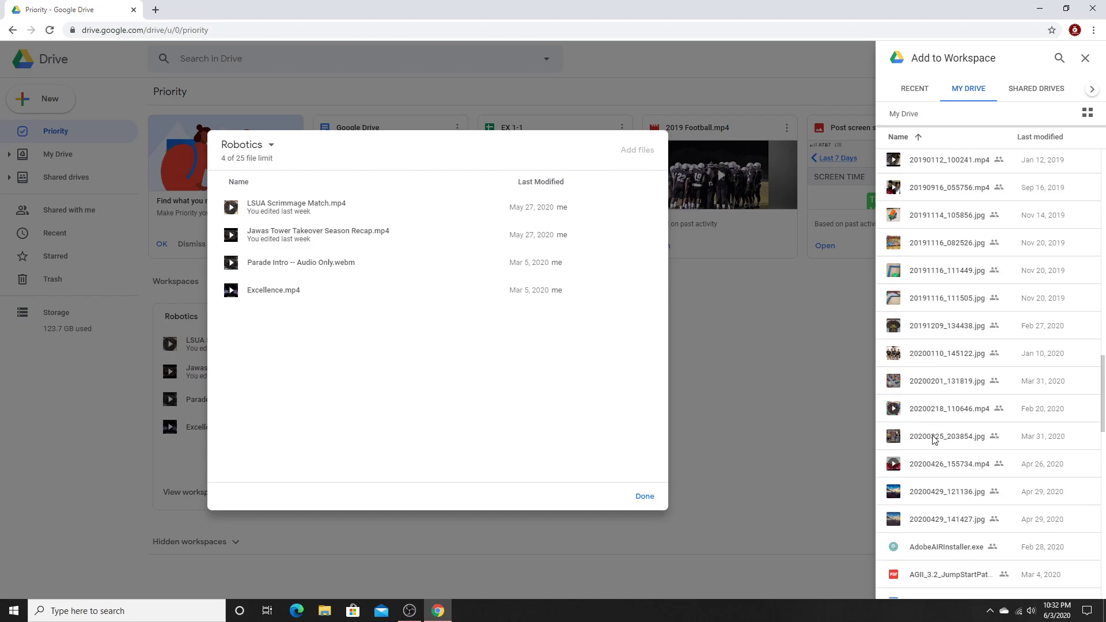
double_click(934, 438)
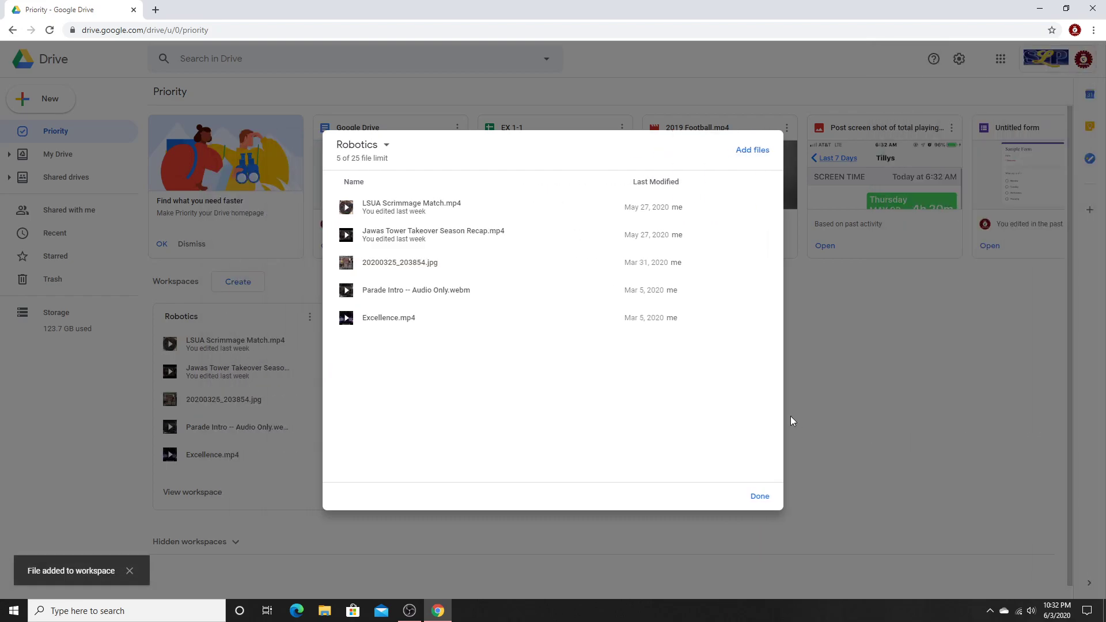
left_click(759, 498)
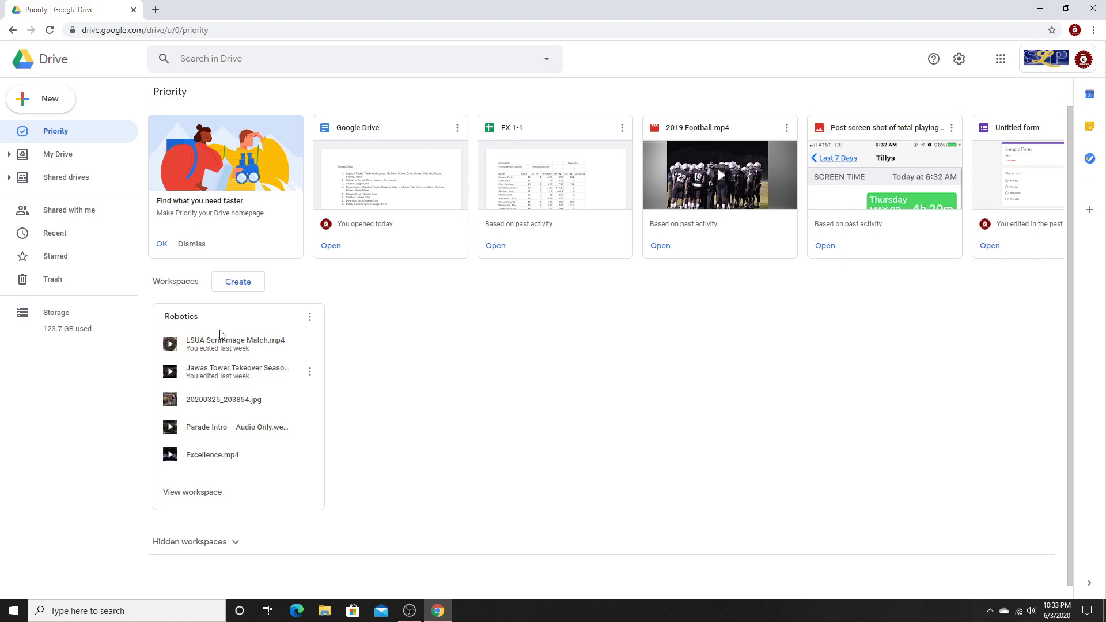
Step: Look over the folders in My Drive for comparison with the Robotics workspace, and return to the Priority page
left_click(68, 153)
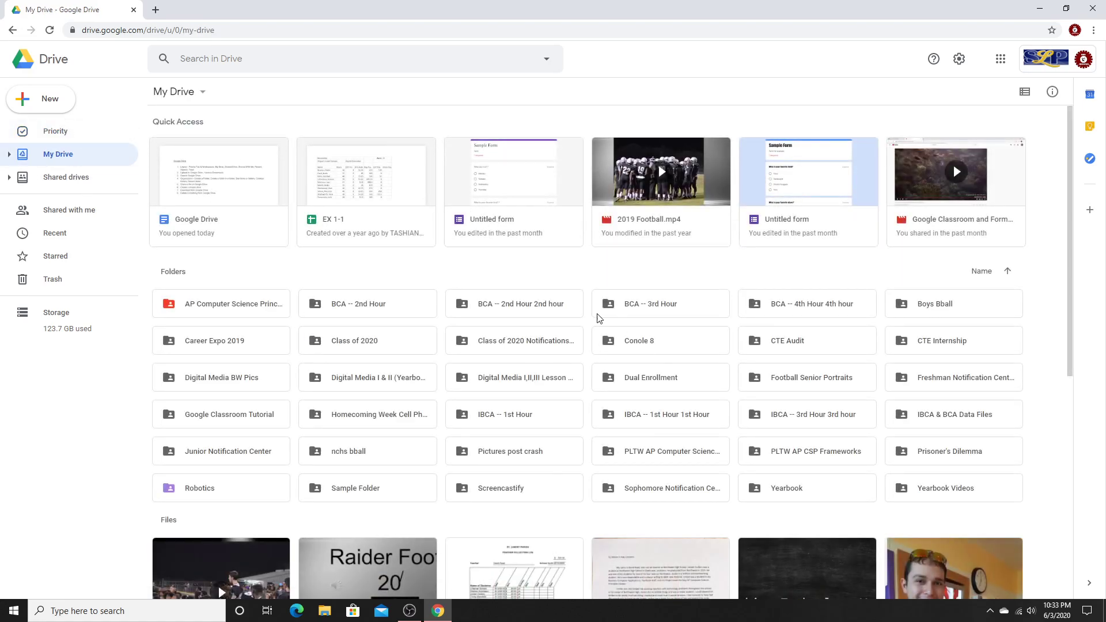
left_click(79, 137)
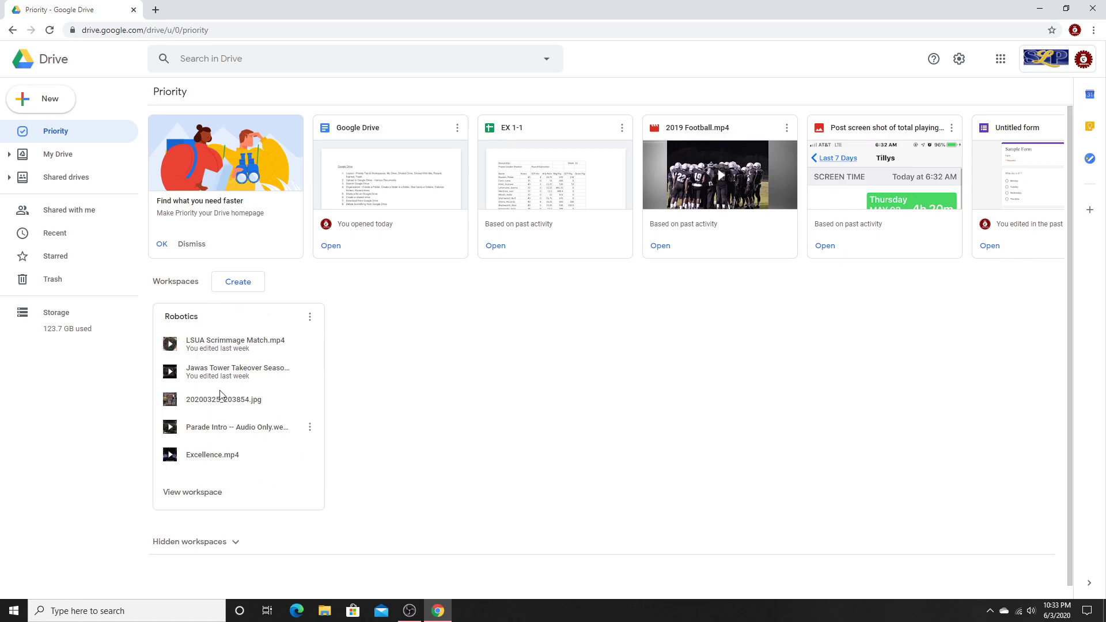
Step: Create a workspace named Class of 2020 and add the lower Untitled form from the recent files to it
left_click(231, 288)
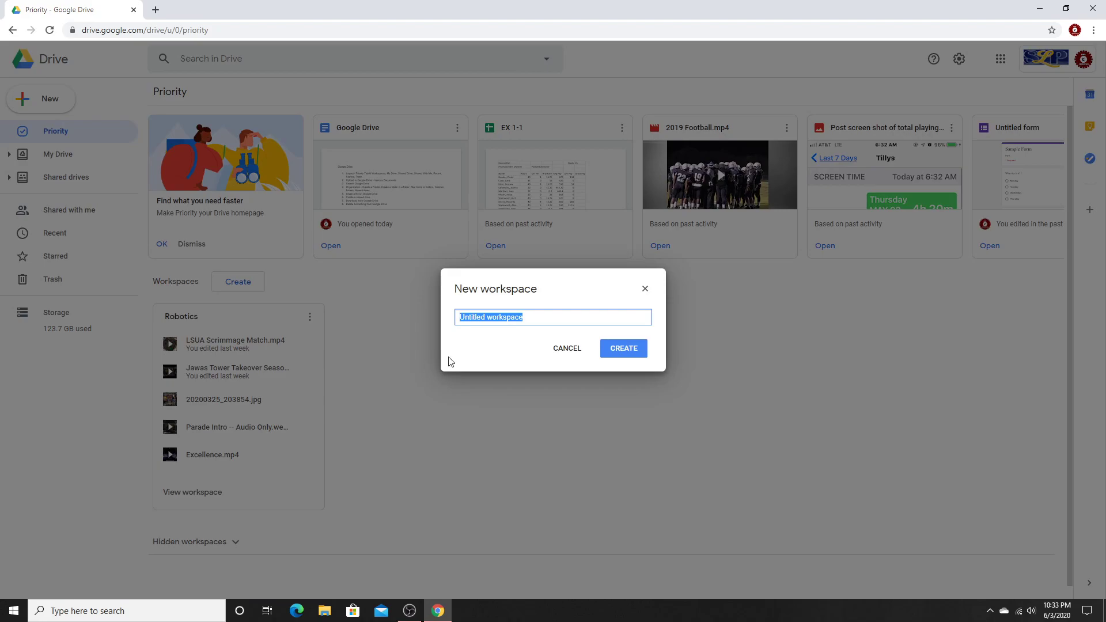
type("Class of 2020")
left_click(634, 348)
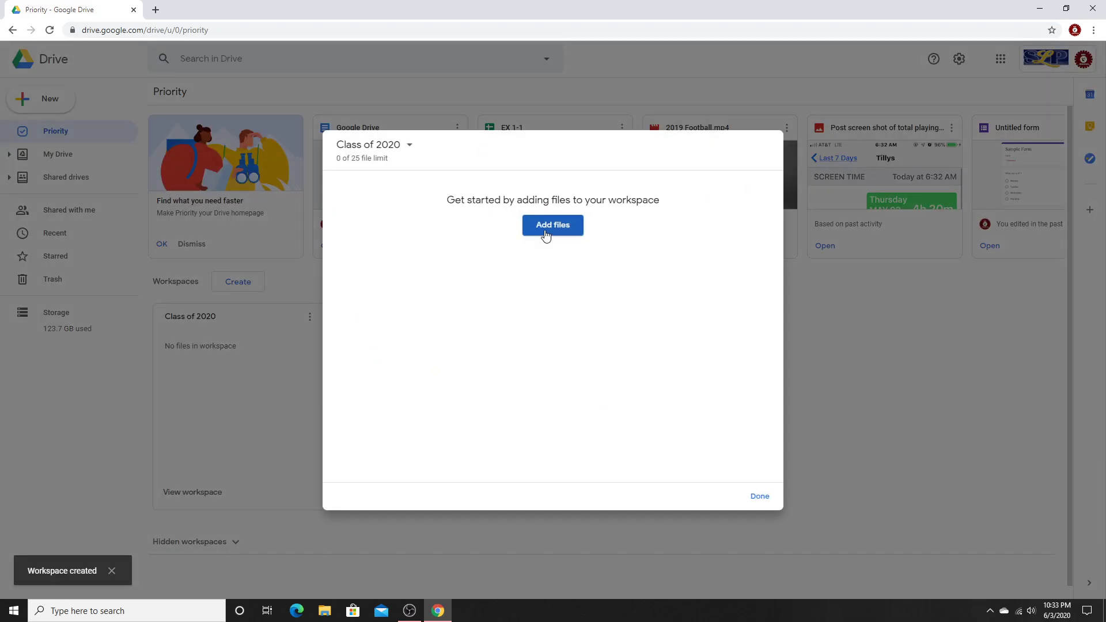
left_click(543, 230)
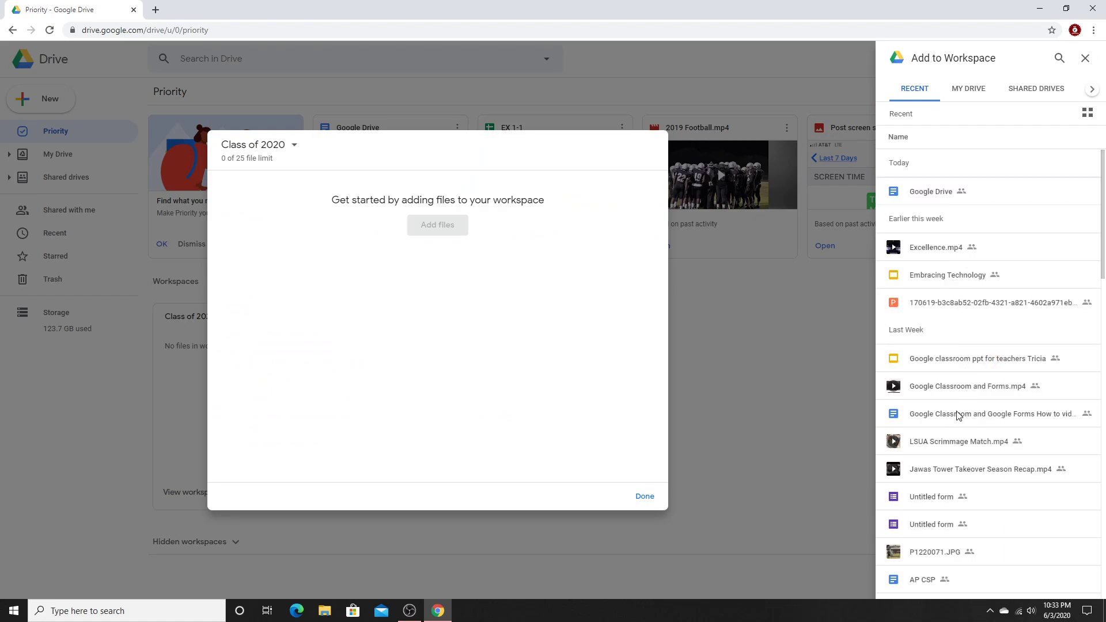
left_click(938, 524)
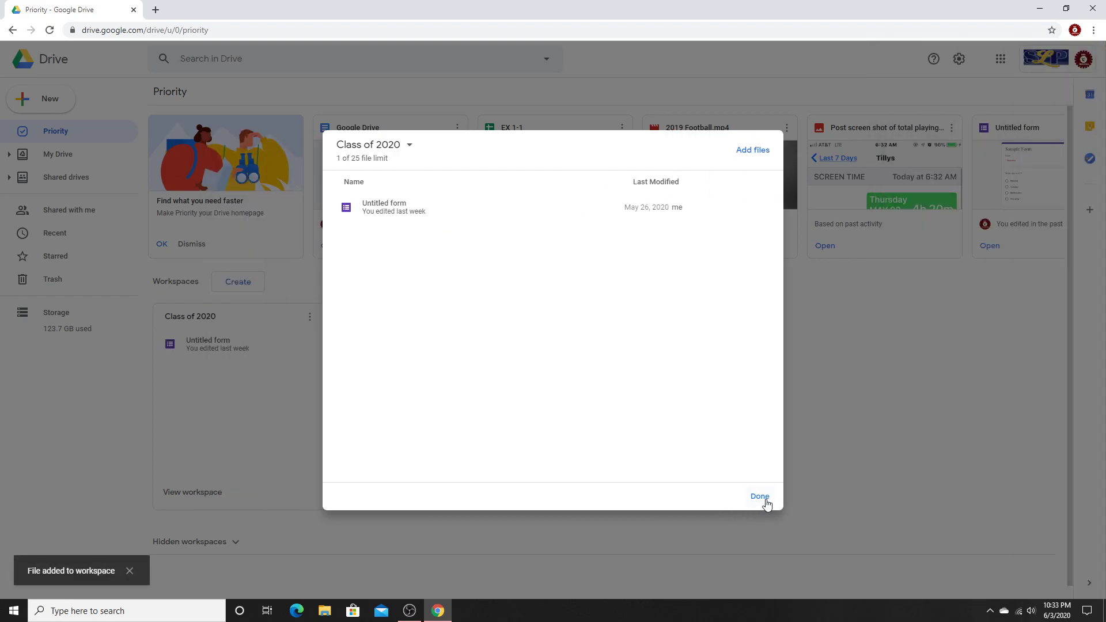
left_click(764, 498)
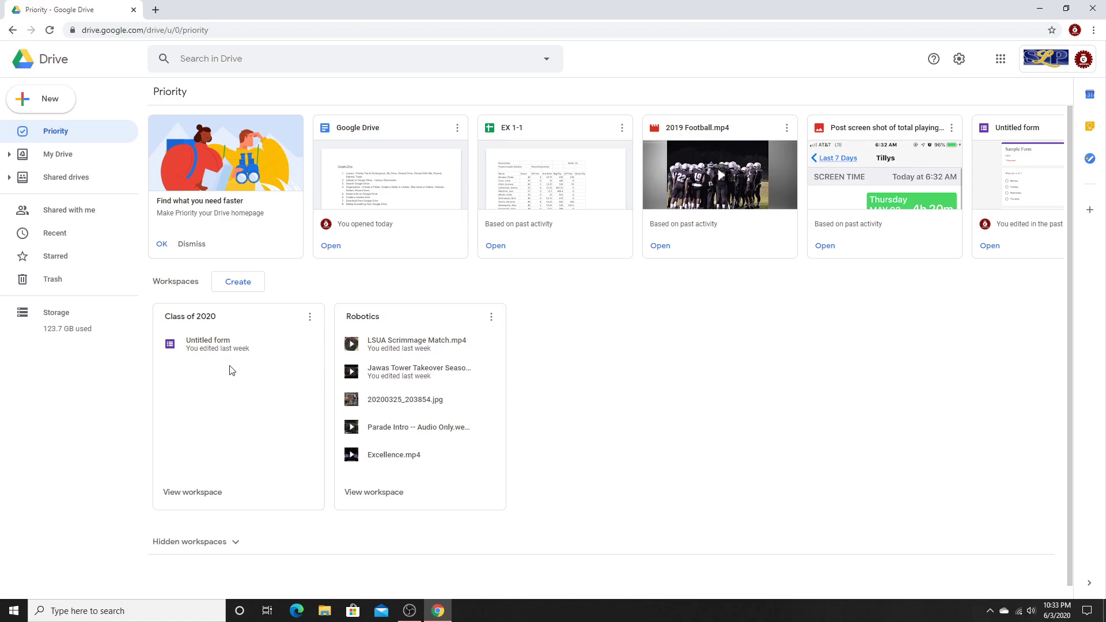
Step: Hide the Class of 2020 workspace and expand the list of hidden workspaces
left_click(310, 321)
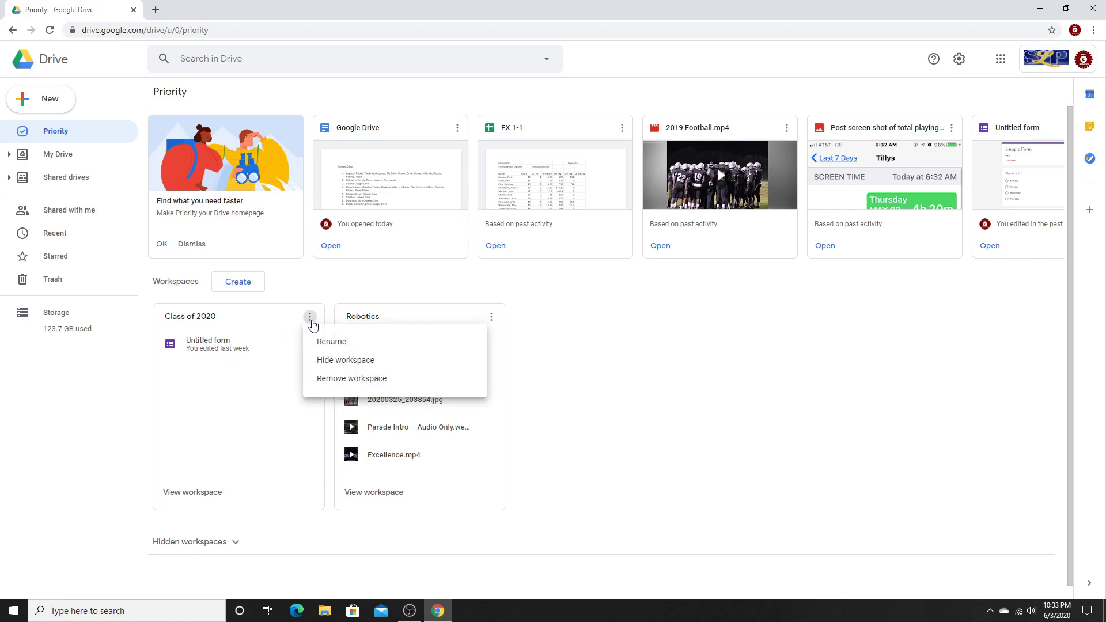
left_click(323, 361)
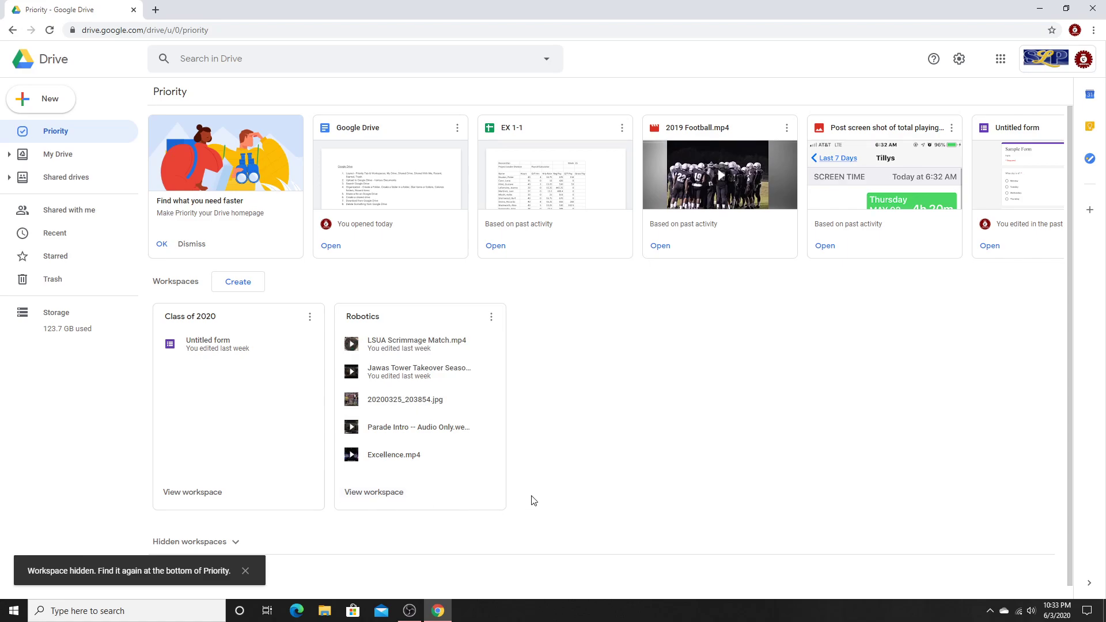
scroll(495, 469, "down", 1)
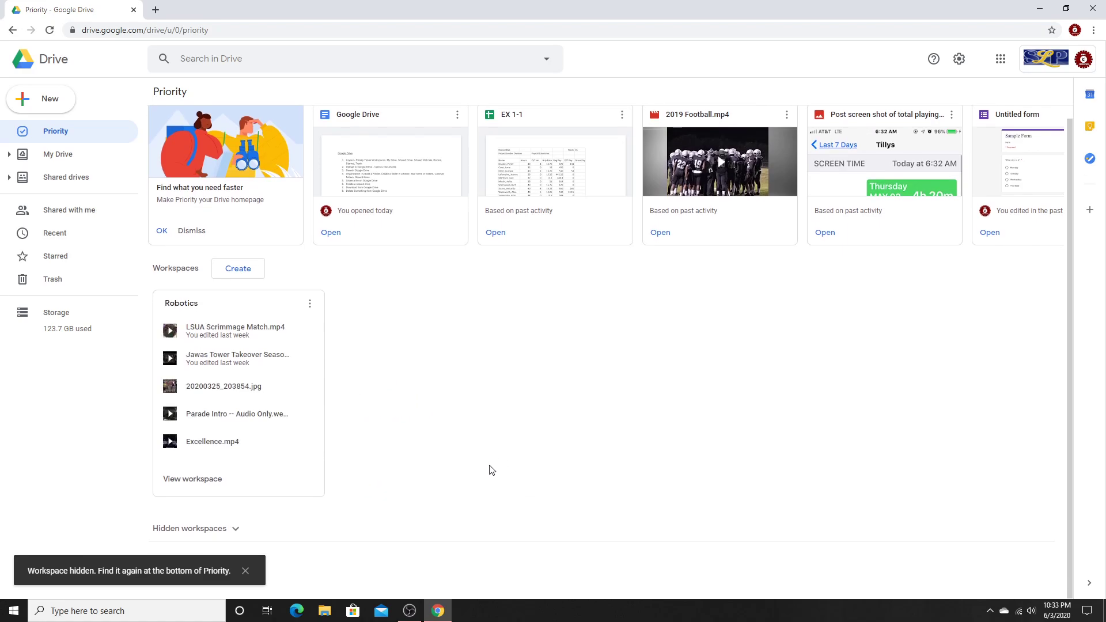
left_click(230, 528)
scroll(311, 522, "down", 1)
Step: Permanently remove the hidden Class of 2020 workspace
left_click(258, 525)
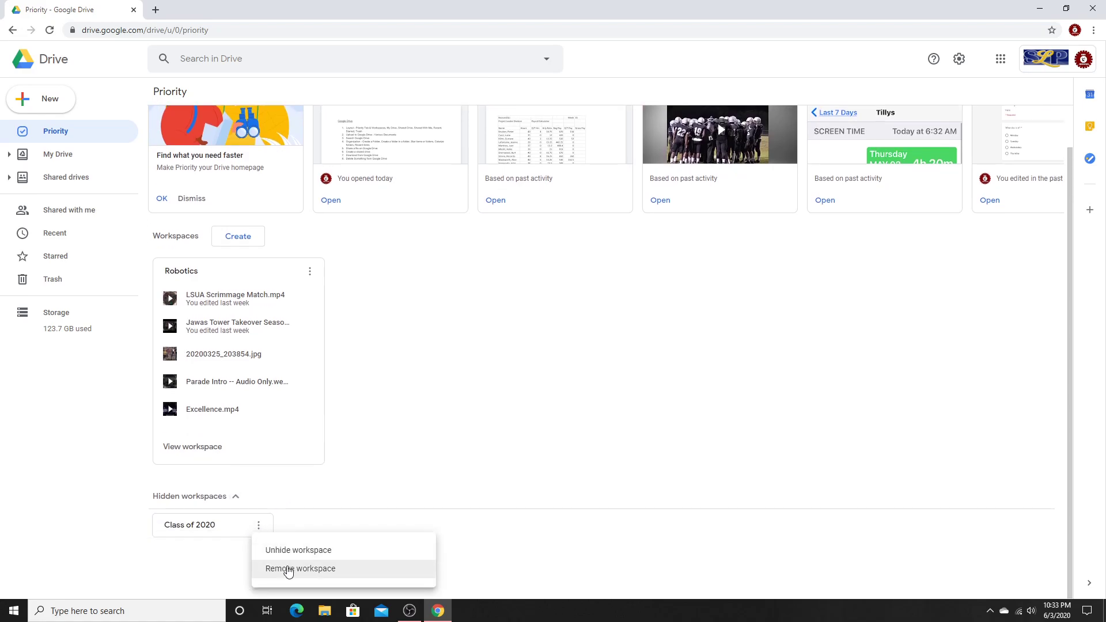
left_click(288, 569)
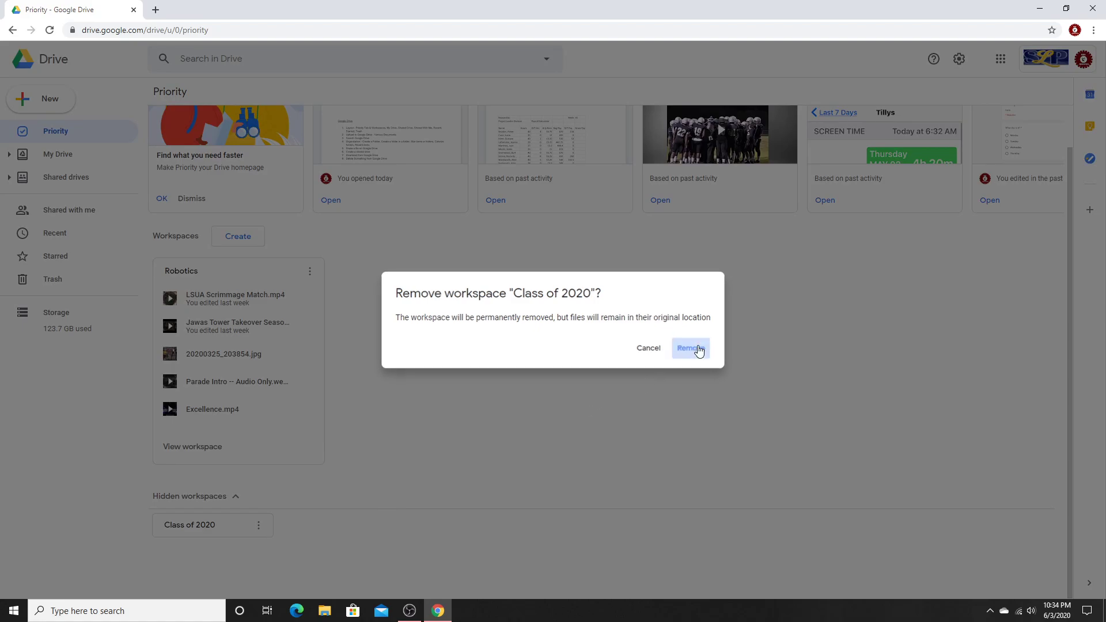
left_click(697, 348)
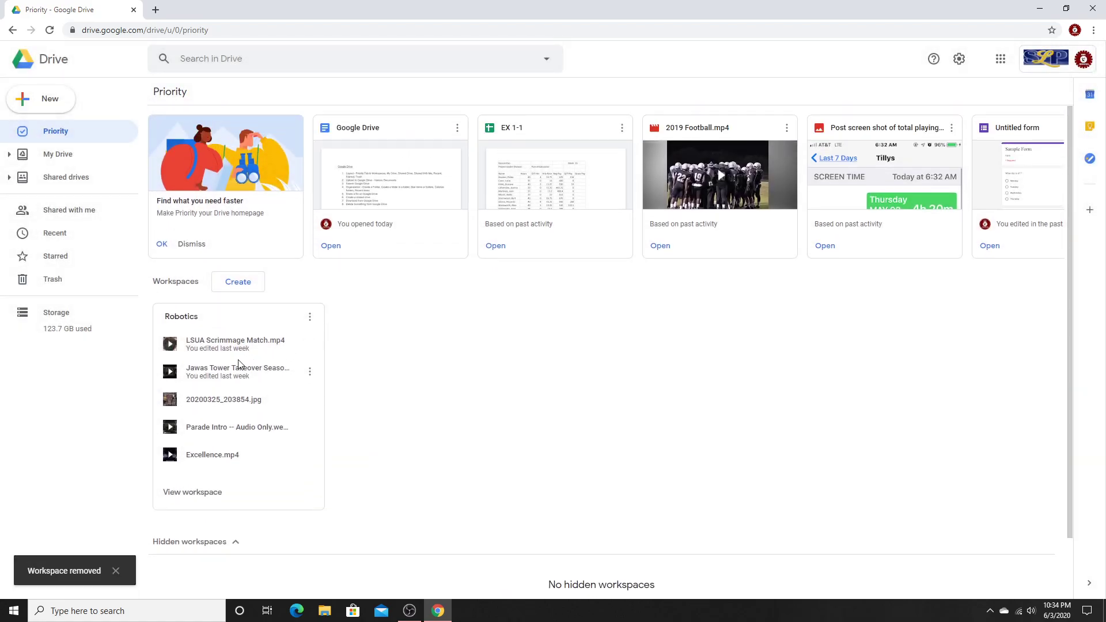
Step: View the Robotics workspace's full file list and close it
left_click(216, 322)
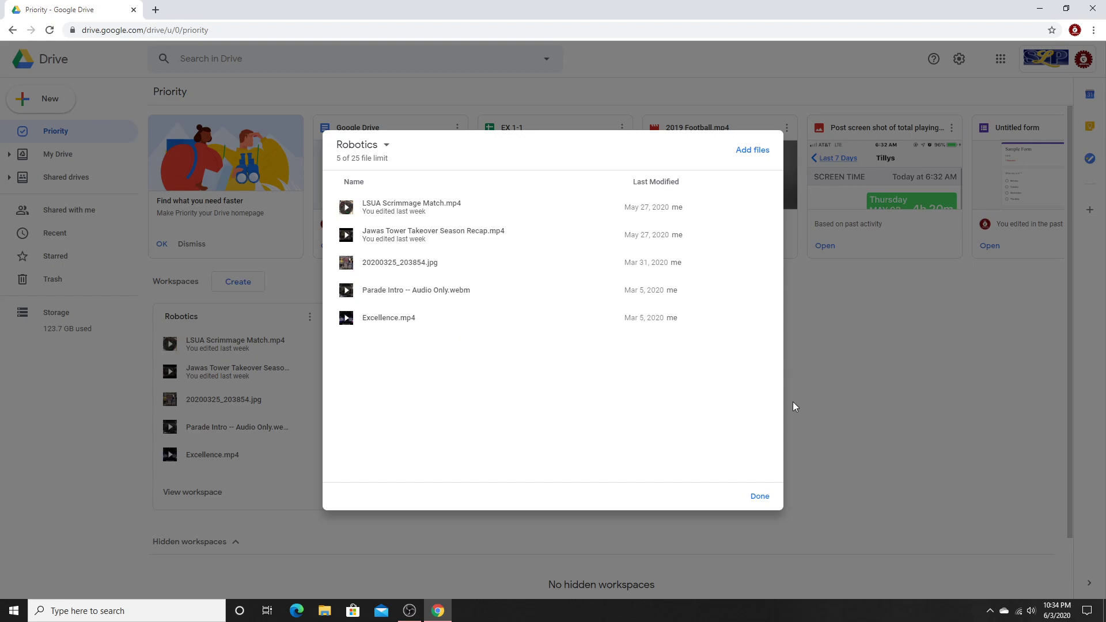
left_click(760, 498)
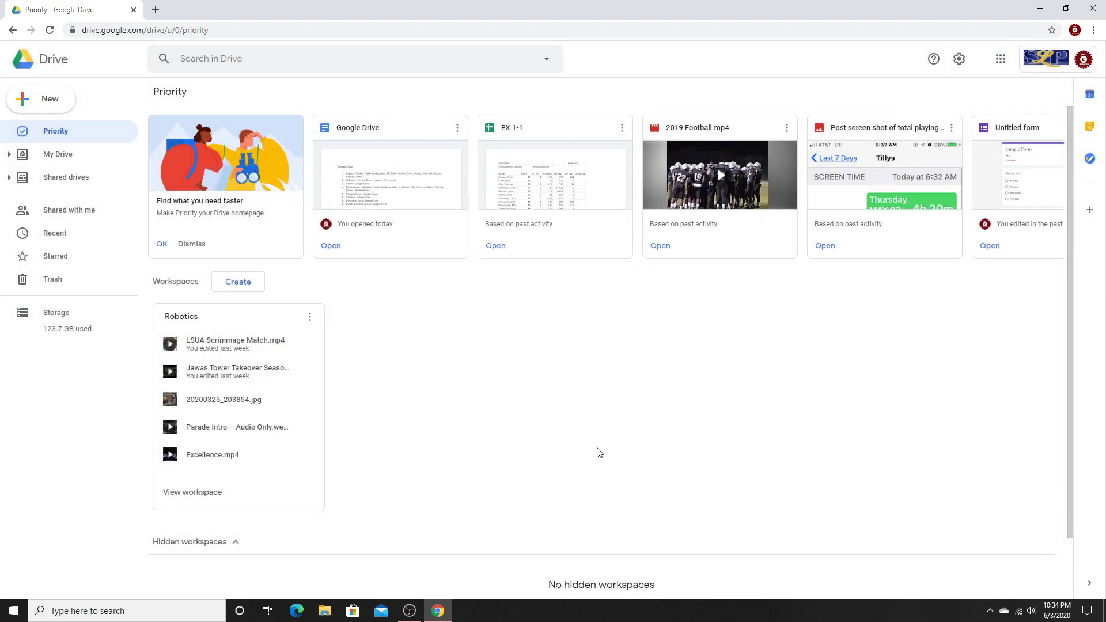